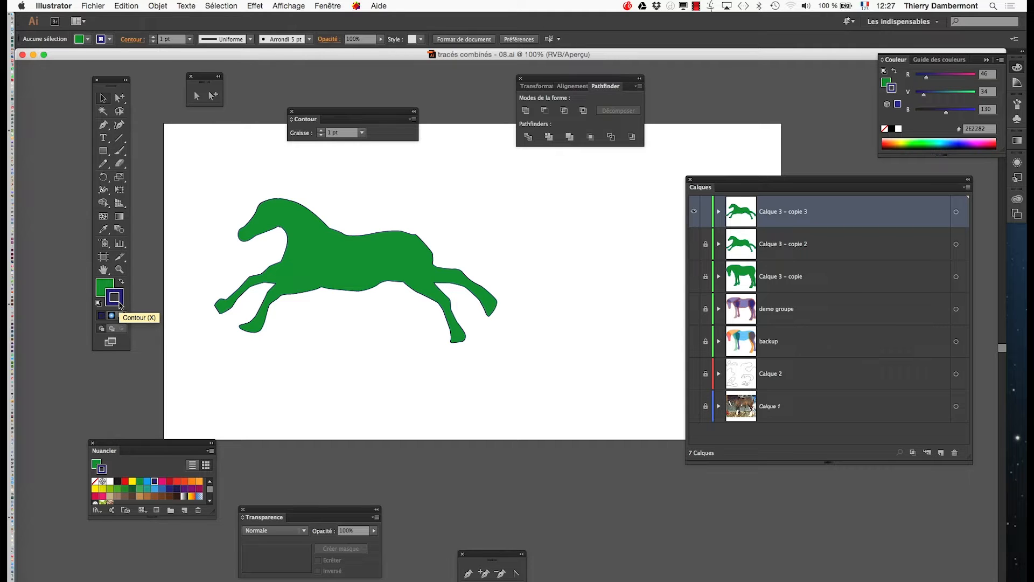
# - Select the galloping green horse, expand the layer Calque 3 – copie 3 and target its Forme composée
pyautogui.click(280, 218)
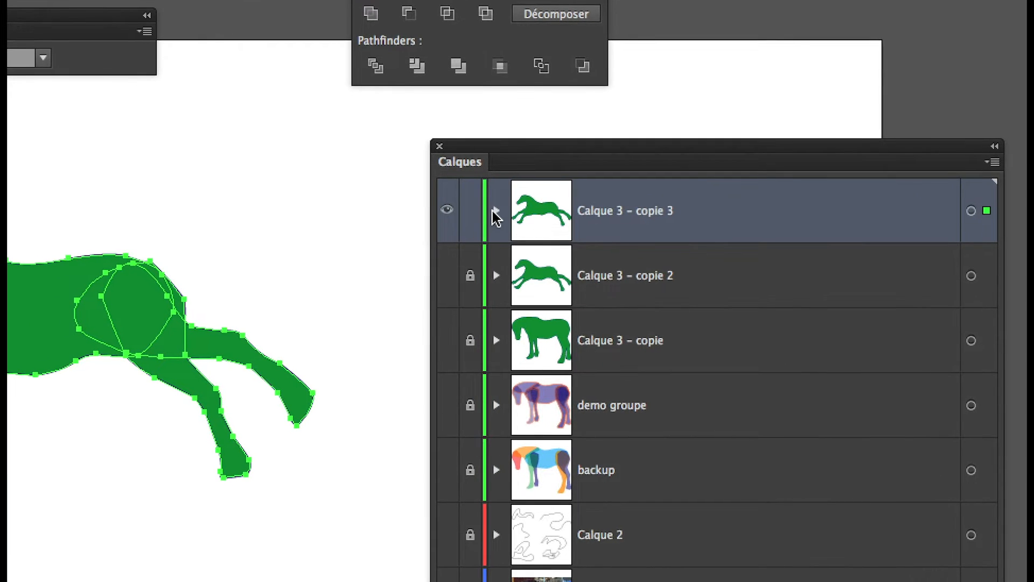
pyautogui.click(496, 213)
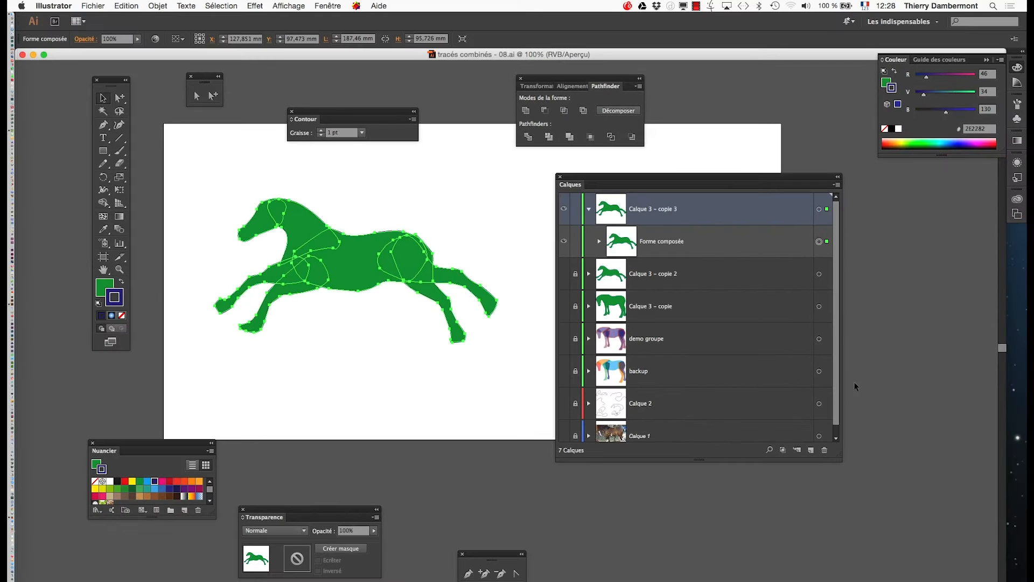
pyautogui.moveTo(837, 452); pyautogui.dragTo(895, 433)
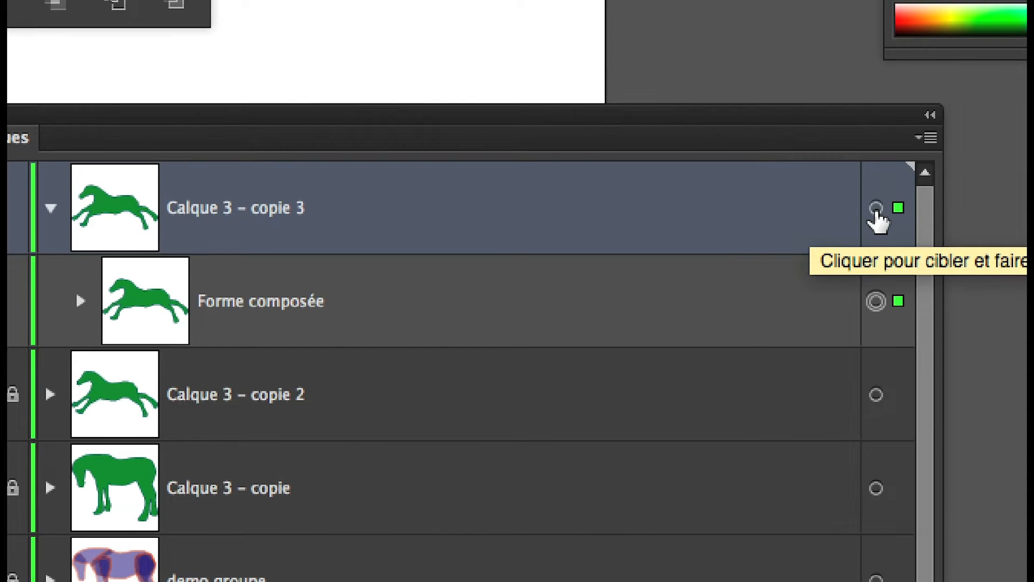
pyautogui.click(876, 205)
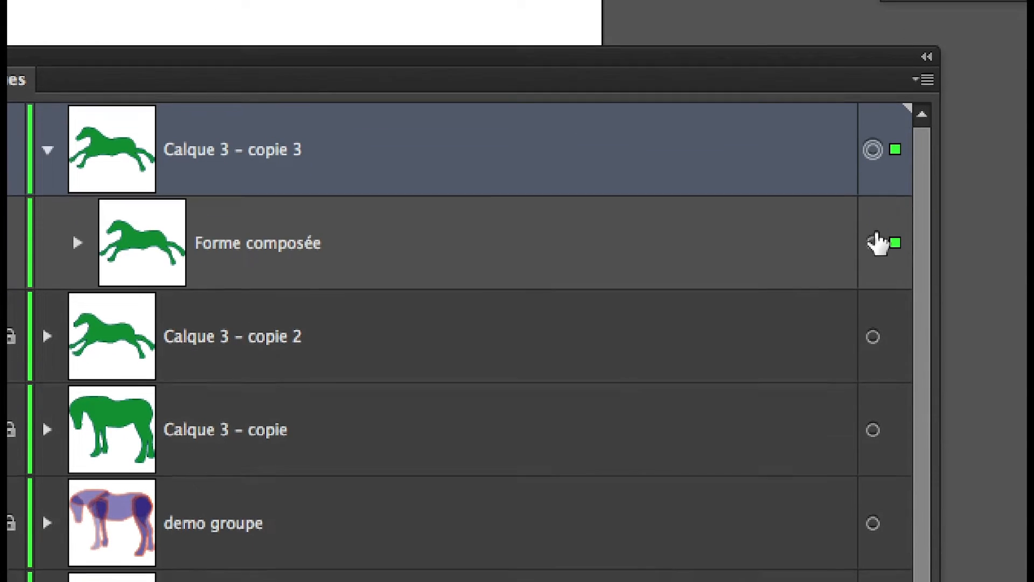
pyautogui.click(876, 300)
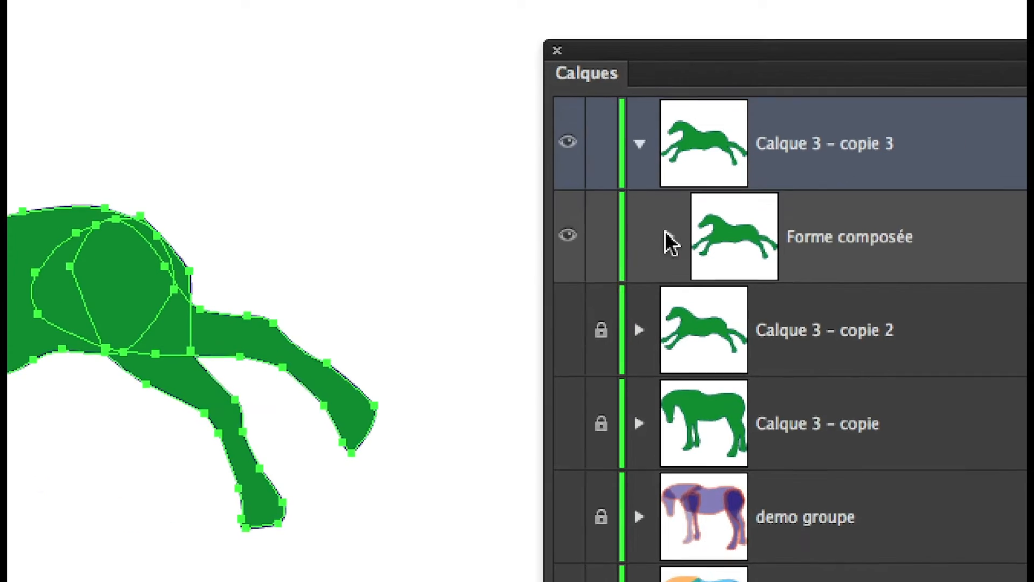
# - Expand the Forme composée, target its first three component paths, and retarget the whole compound shape
pyautogui.click(668, 236)
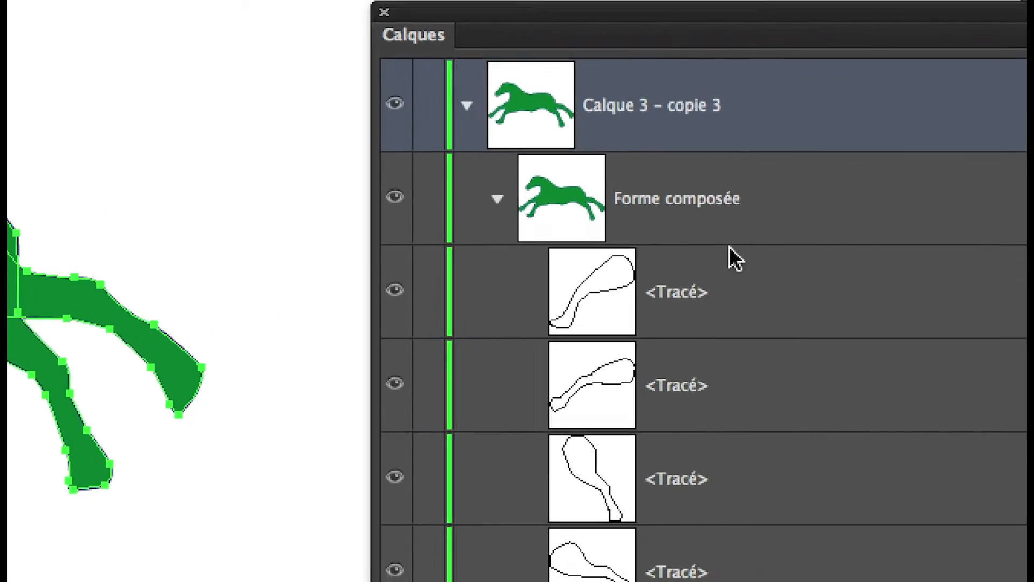
pyautogui.click(914, 243)
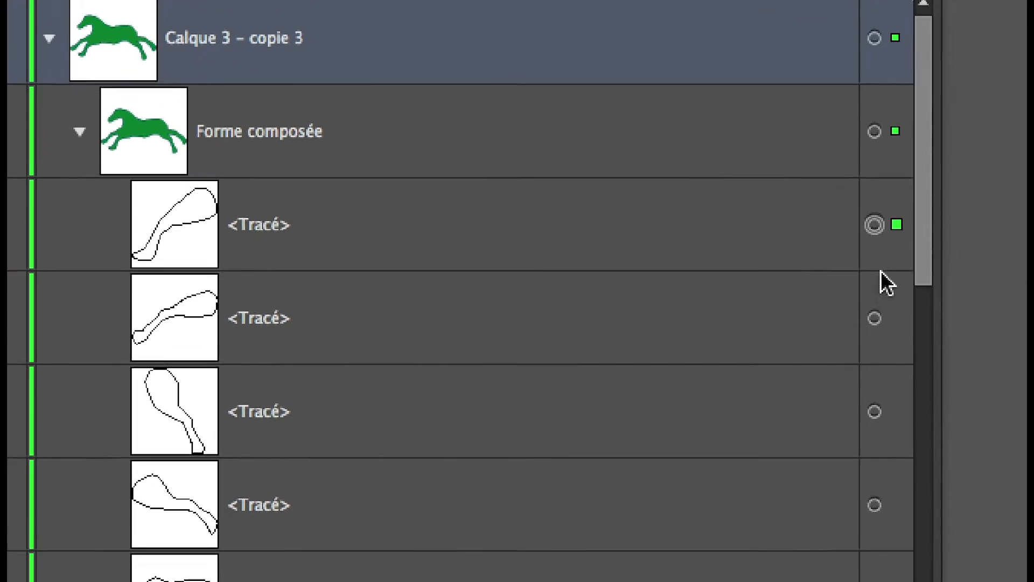
pyautogui.keyDown('shift'); pyautogui.click(876, 288); pyautogui.keyUp('shift')
pyautogui.keyDown('shift'); pyautogui.click(876, 380); pyautogui.keyUp('shift')
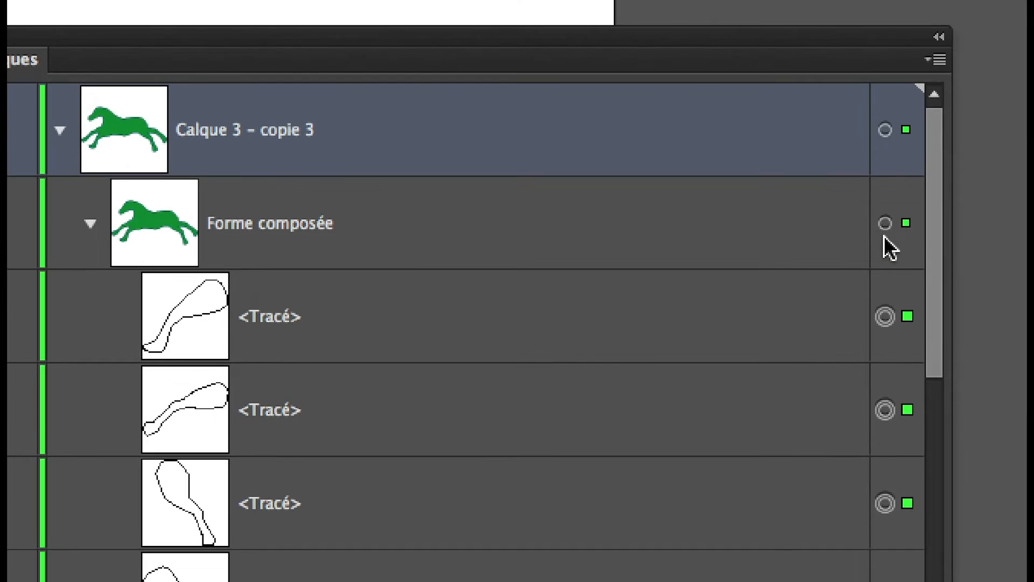
pyautogui.click(885, 229)
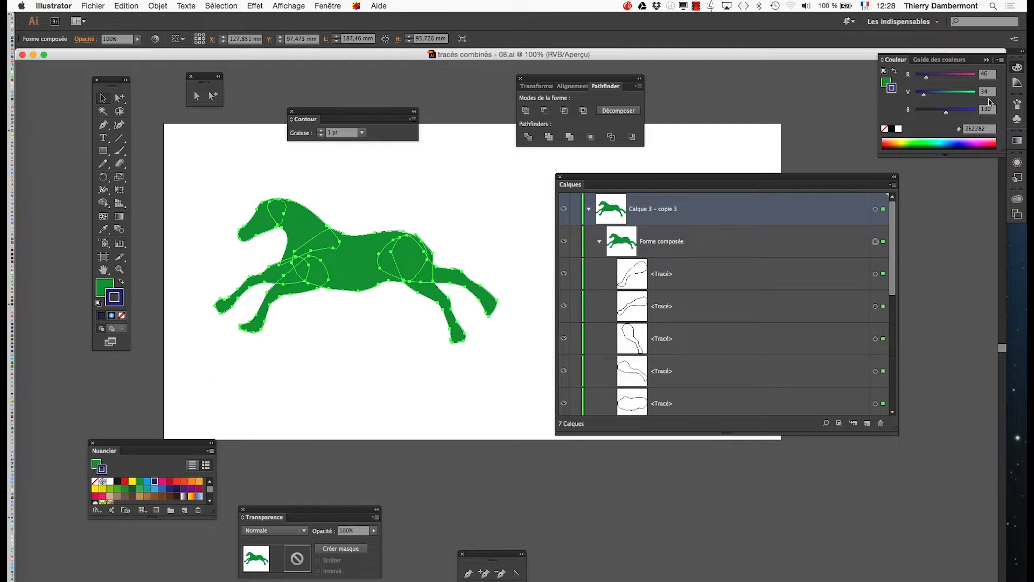
# - Enlarge the Nuancier, display its swatches as large thumbnails, and arrange it and the layers list clear of the horse
pyautogui.moveTo(160, 446); pyautogui.dragTo(462, 174)
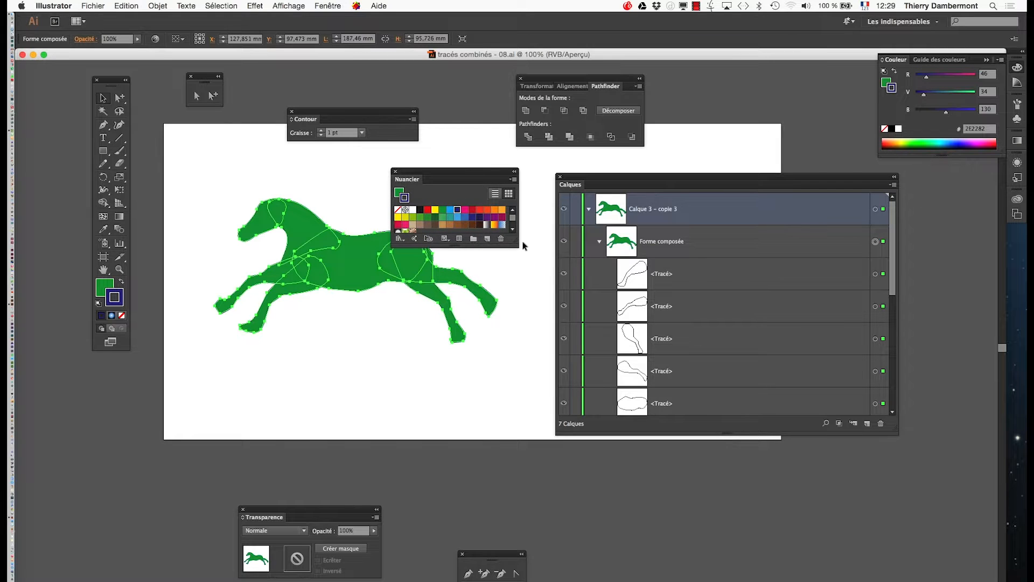
pyautogui.moveTo(516, 241); pyautogui.dragTo(533, 371)
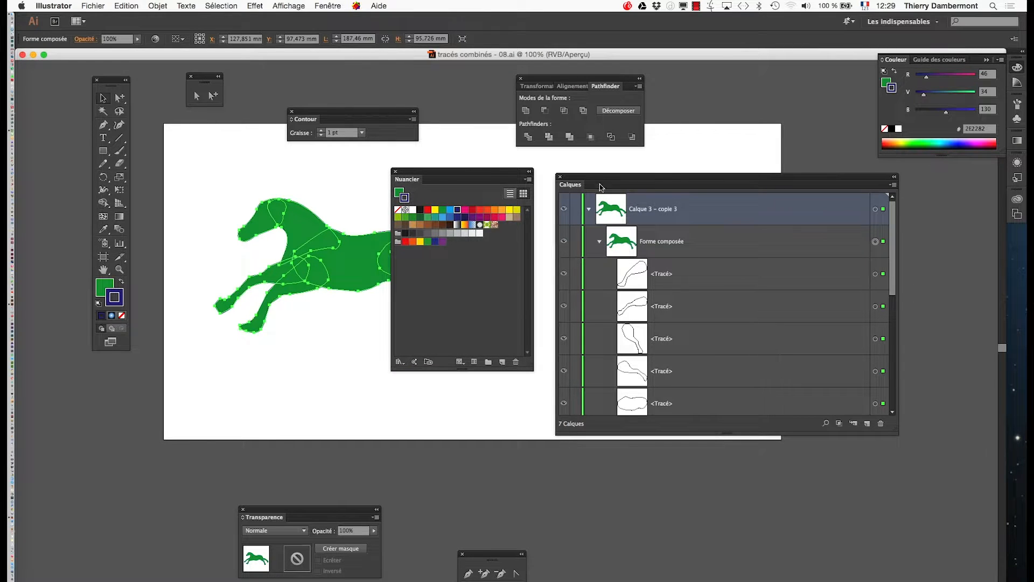
pyautogui.moveTo(598, 185); pyautogui.dragTo(636, 230)
pyautogui.click(527, 179)
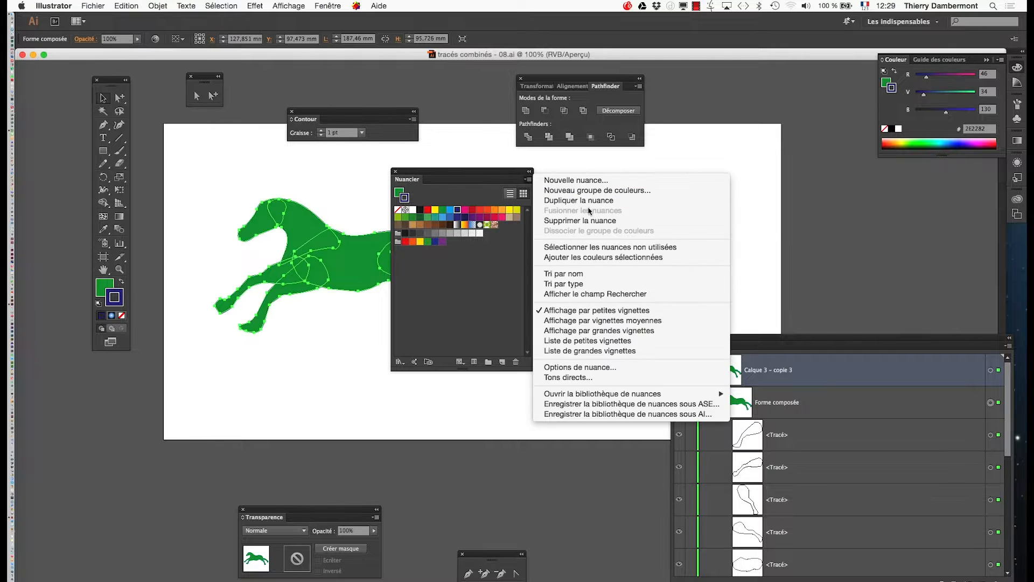
pyautogui.click(614, 331)
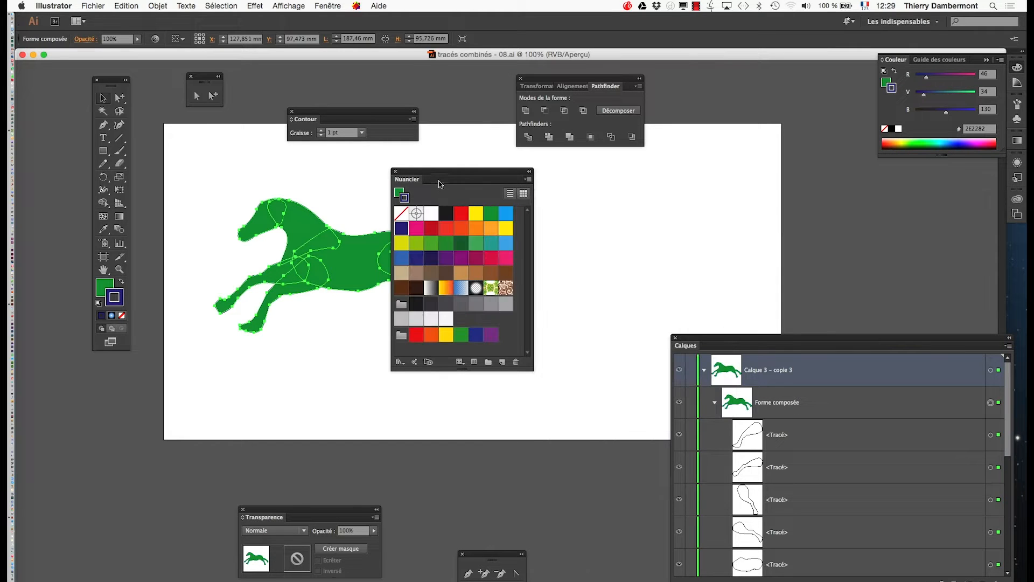
pyautogui.moveTo(436, 173); pyautogui.dragTo(736, 74)
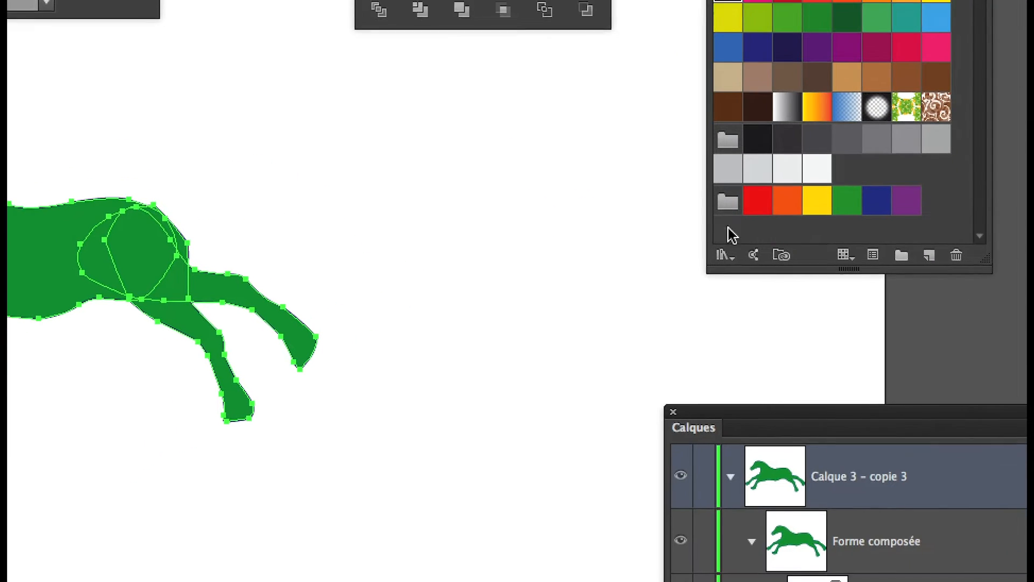
# - Open the decorative pattern swatch library Héritage décoratif and enlarge it to show all its patterns
pyautogui.click(726, 233)
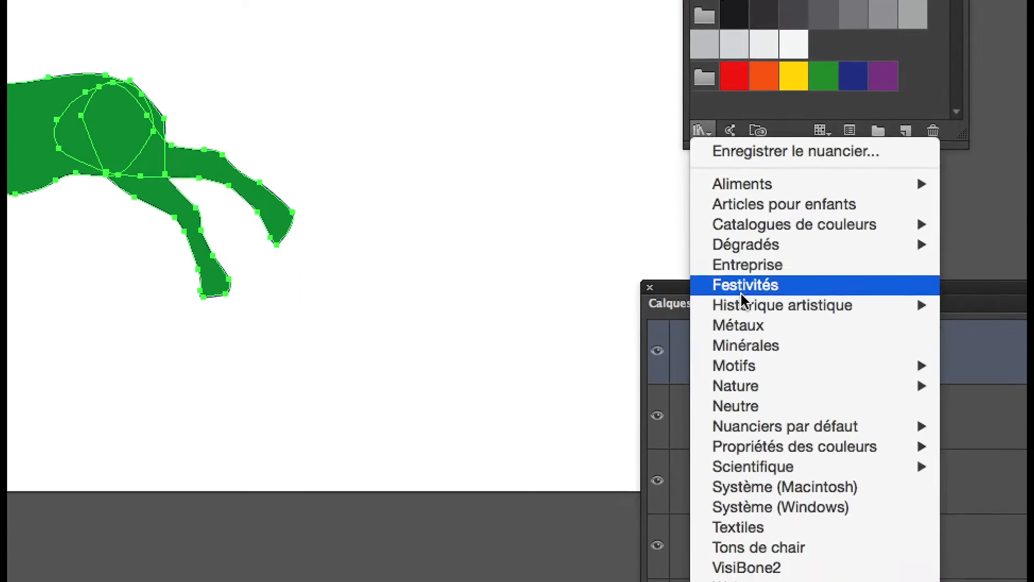
pyautogui.moveTo(747, 325)
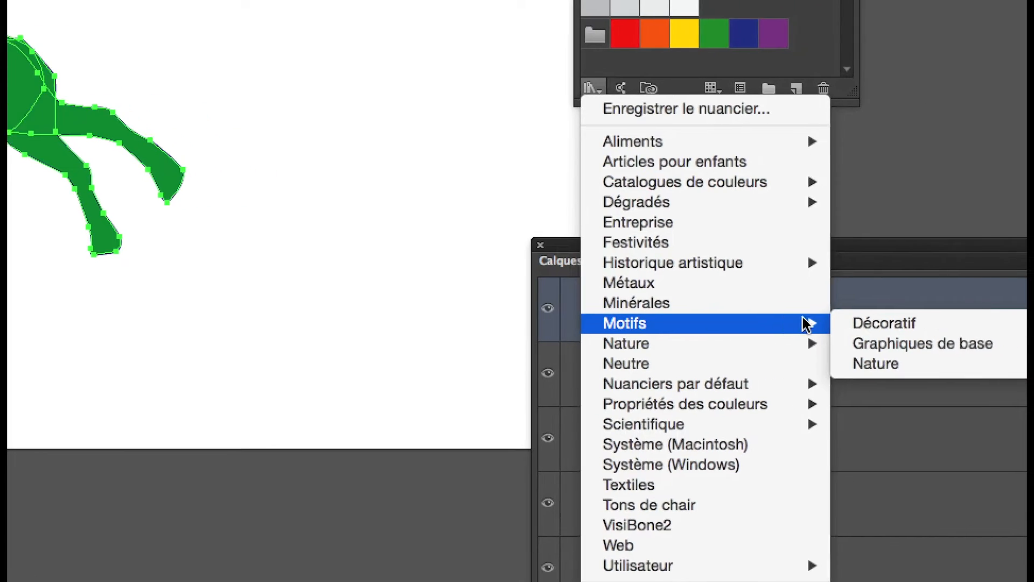
pyautogui.moveTo(1028, 327)
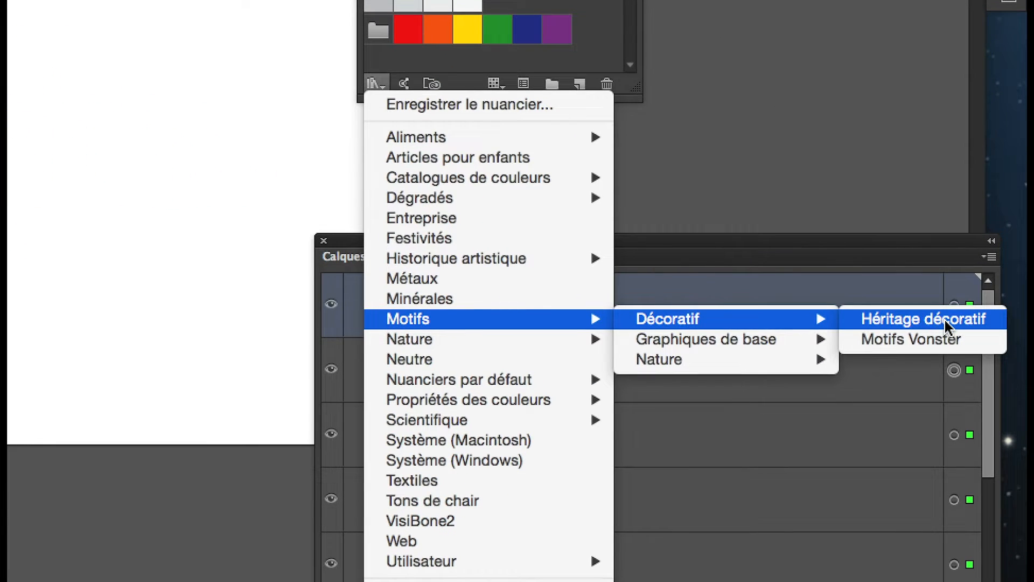
pyautogui.click(945, 320)
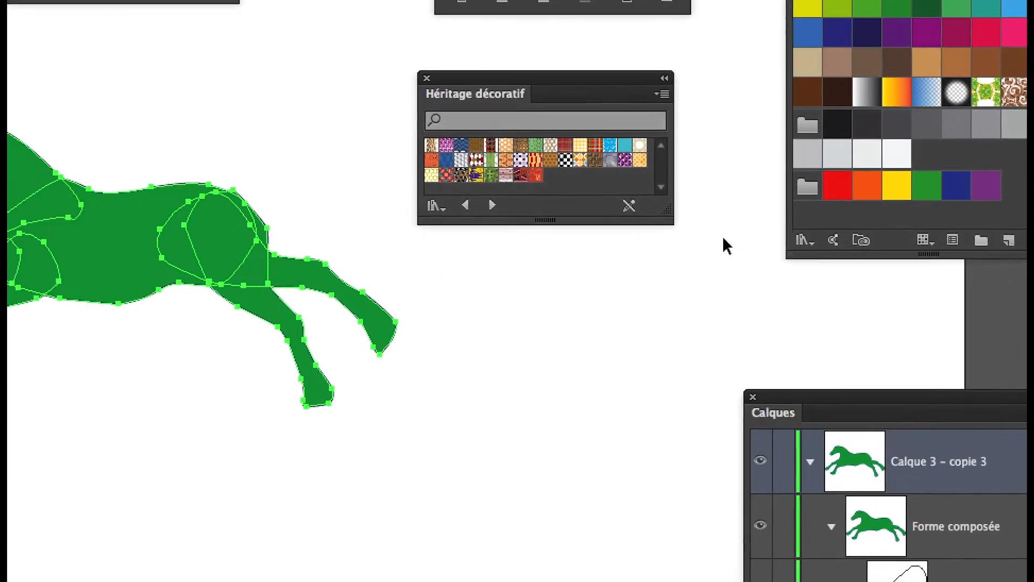
pyautogui.moveTo(667, 210); pyautogui.dragTo(698, 334)
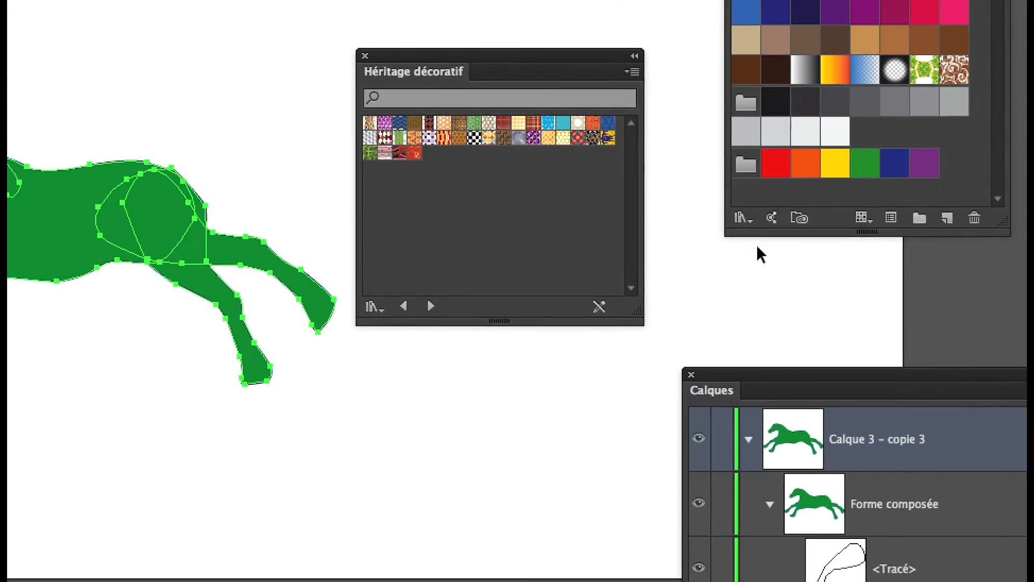
pyautogui.click(819, 327)
pyautogui.moveTo(978, 567)
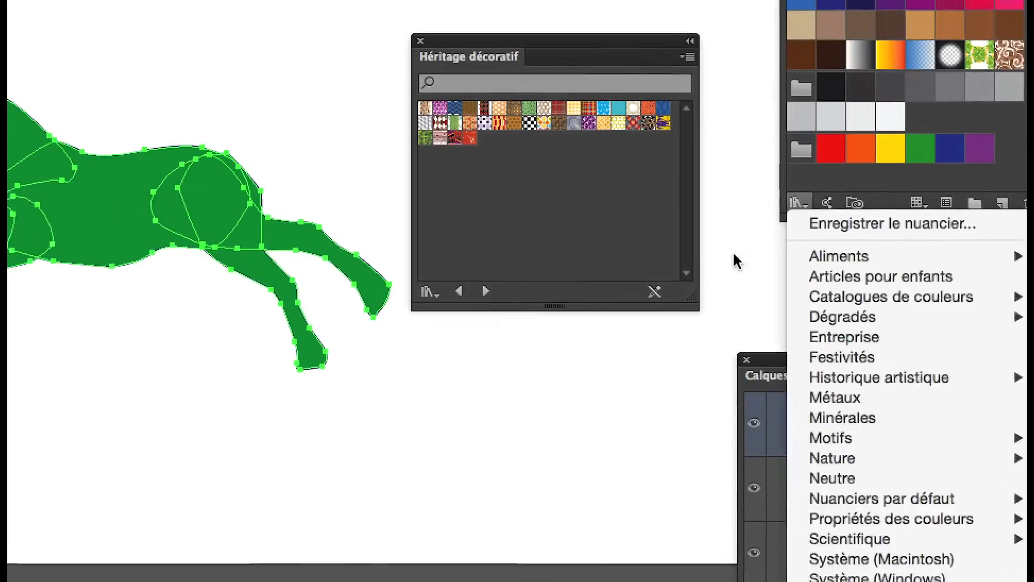
pyautogui.click(591, 208)
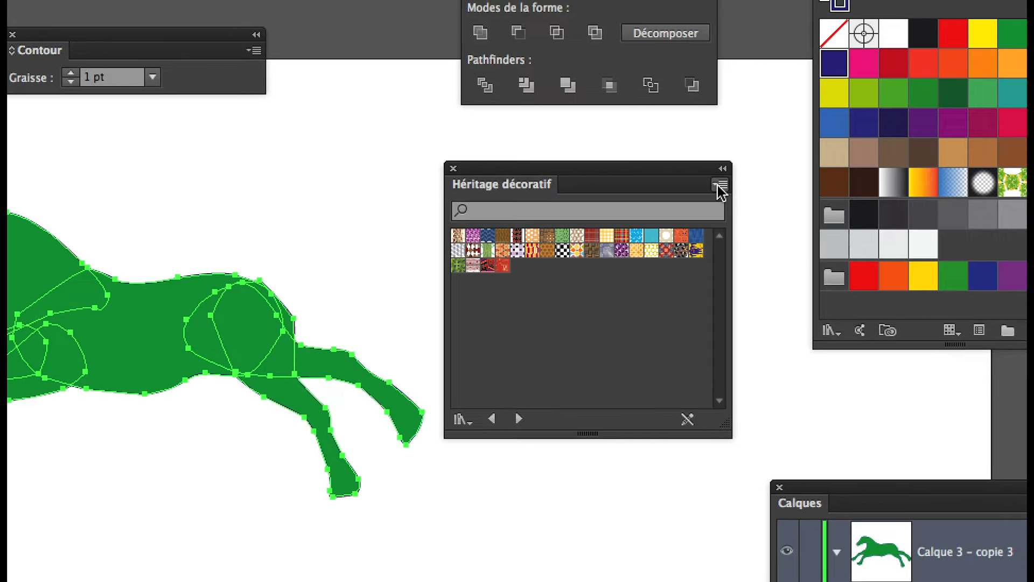
# - Display the Héritage décoratif patterns as large thumbnails and fill the horse compound shape with Hexagone persan
pyautogui.click(719, 186)
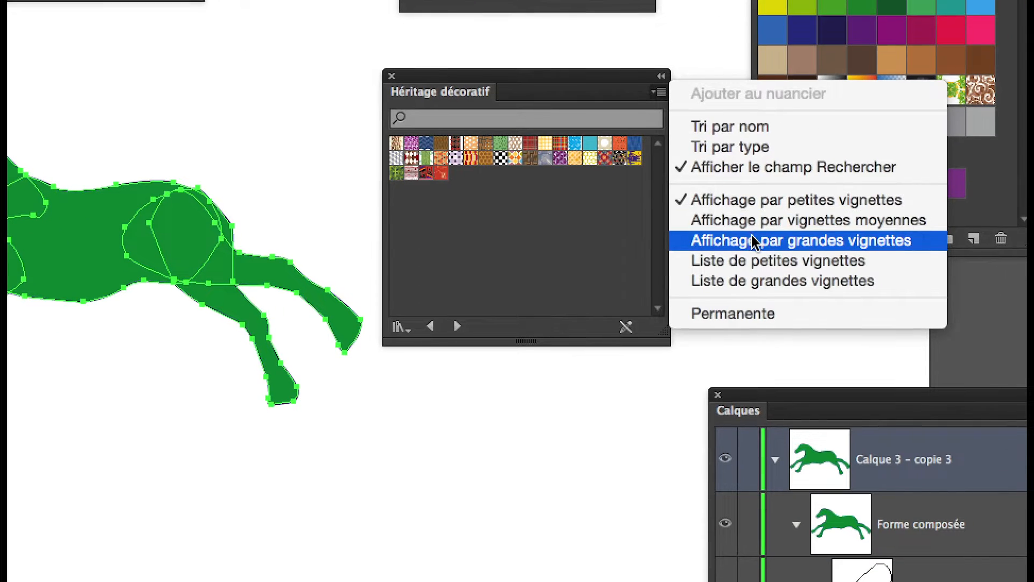
pyautogui.click(824, 333)
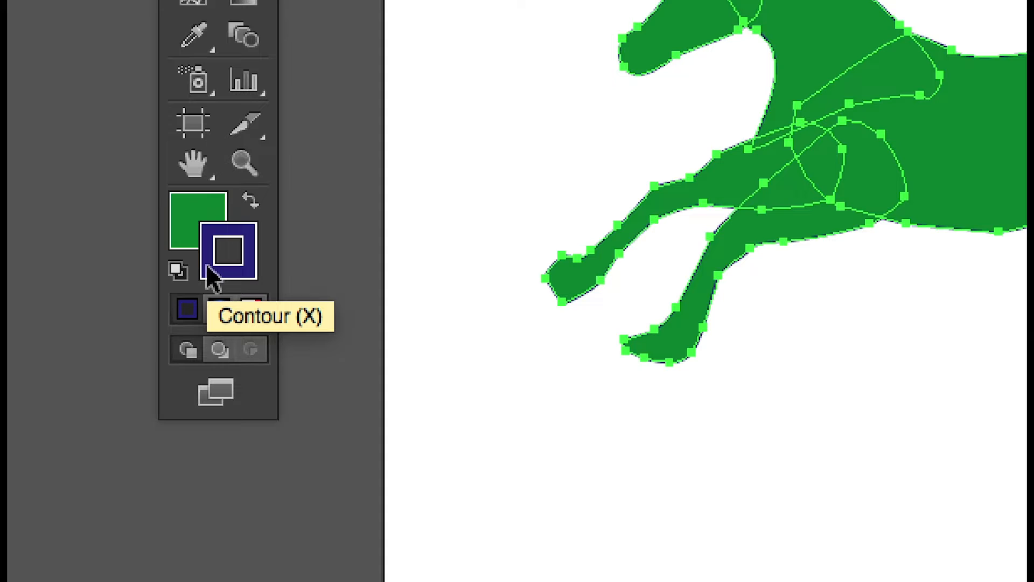
pyautogui.click(187, 244)
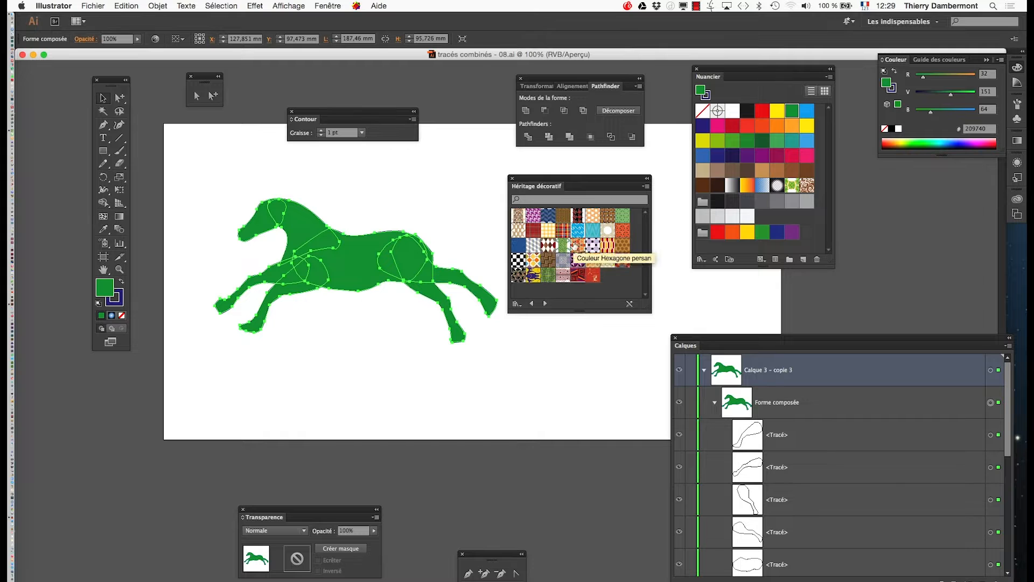
pyautogui.click(574, 246)
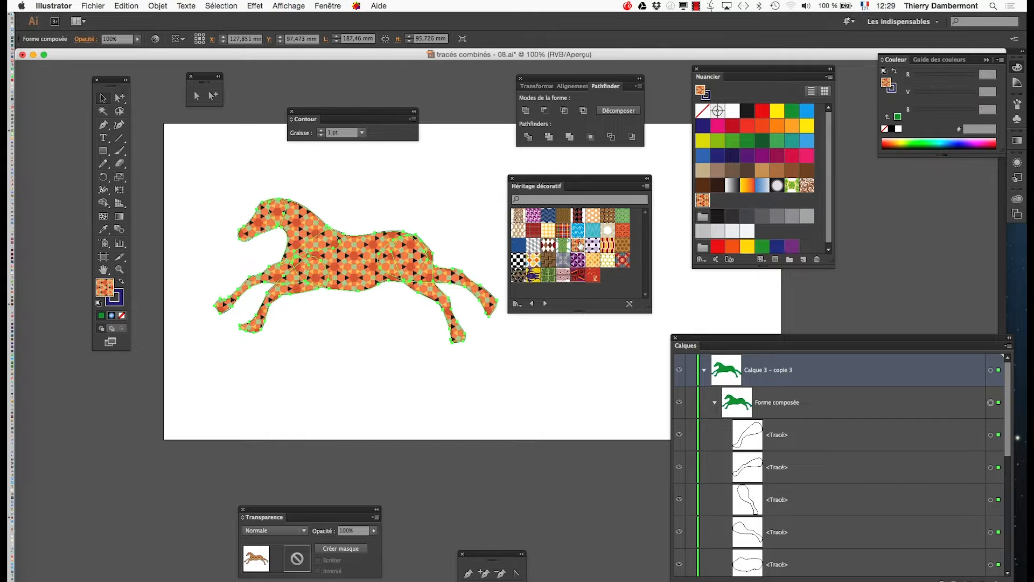
pyautogui.moveTo(538, 181); pyautogui.dragTo(587, 182)
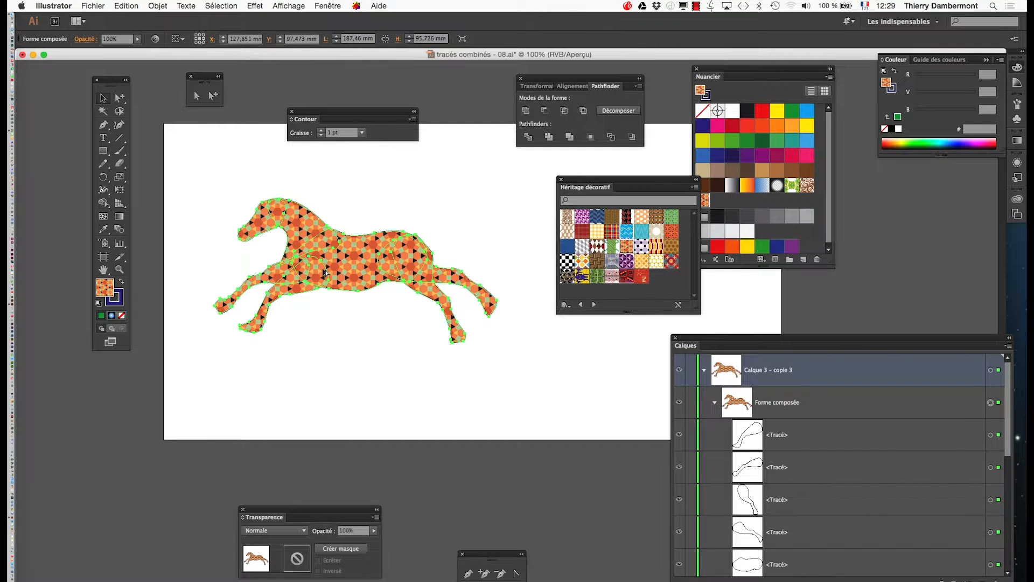
# - Try Nid d'abeilles condensé and several other decorative patterns as the horse's fill, and reapply Hexagone persan
pyautogui.scroll(2, 325, 273)
pyautogui.click(658, 248)
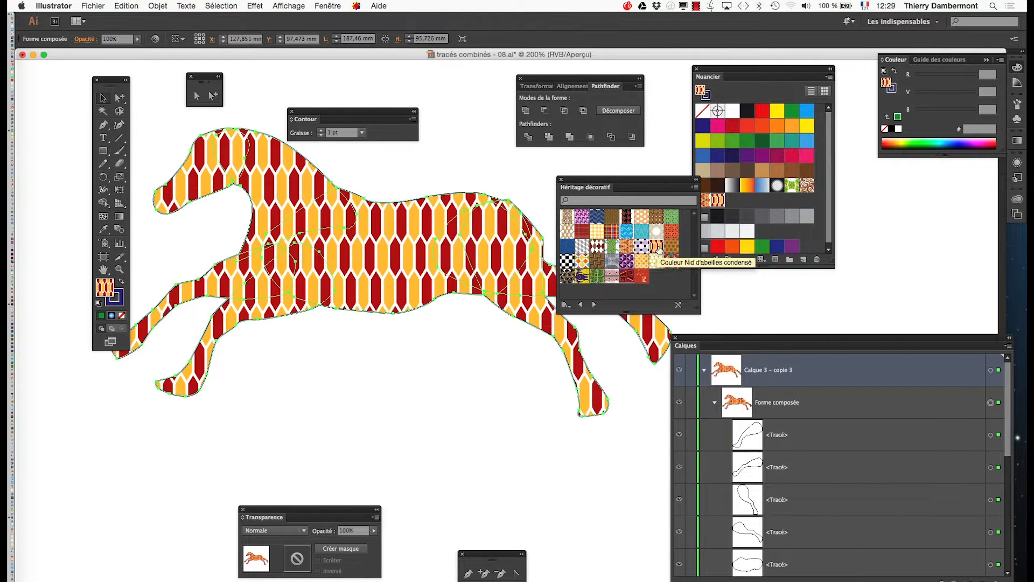
pyautogui.click(671, 246)
pyautogui.click(671, 232)
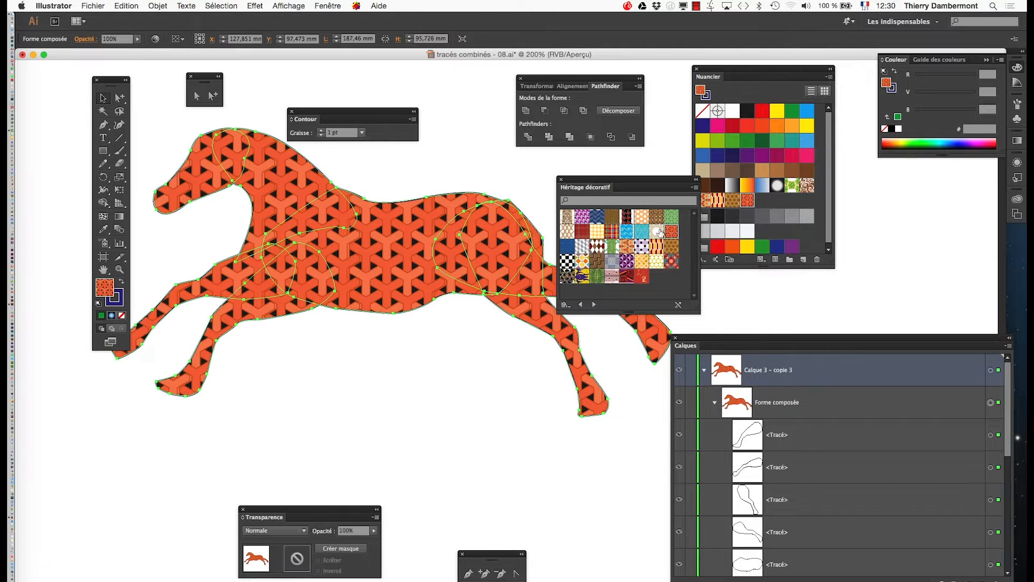
pyautogui.click(656, 232)
pyautogui.click(627, 276)
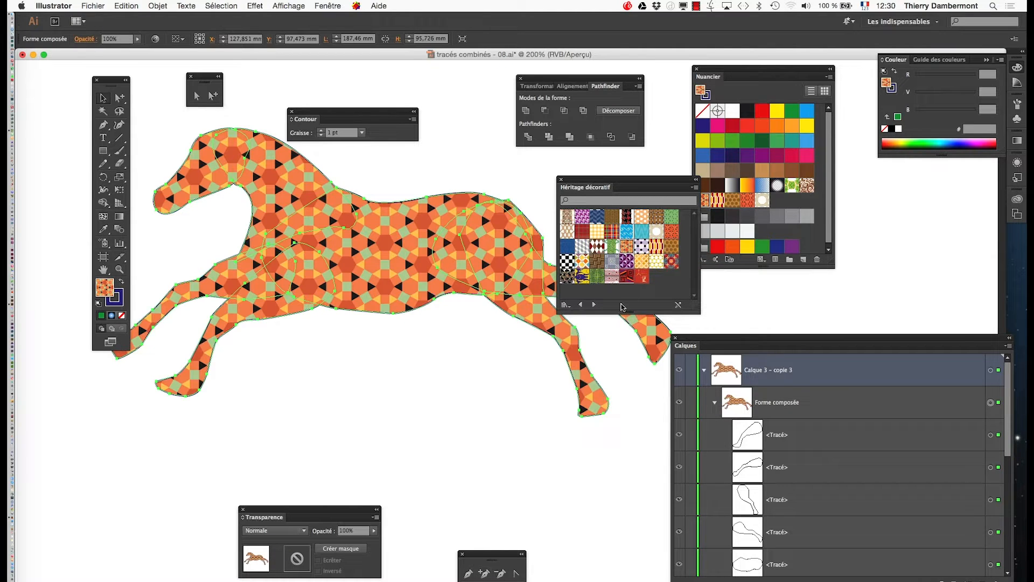
# - Clear the pattern library and toolbox from the horse, and scale only its pattern uniformly to 200% with preview on, leaving the object untransformed
pyautogui.moveTo(606, 181); pyautogui.dragTo(128, 432)
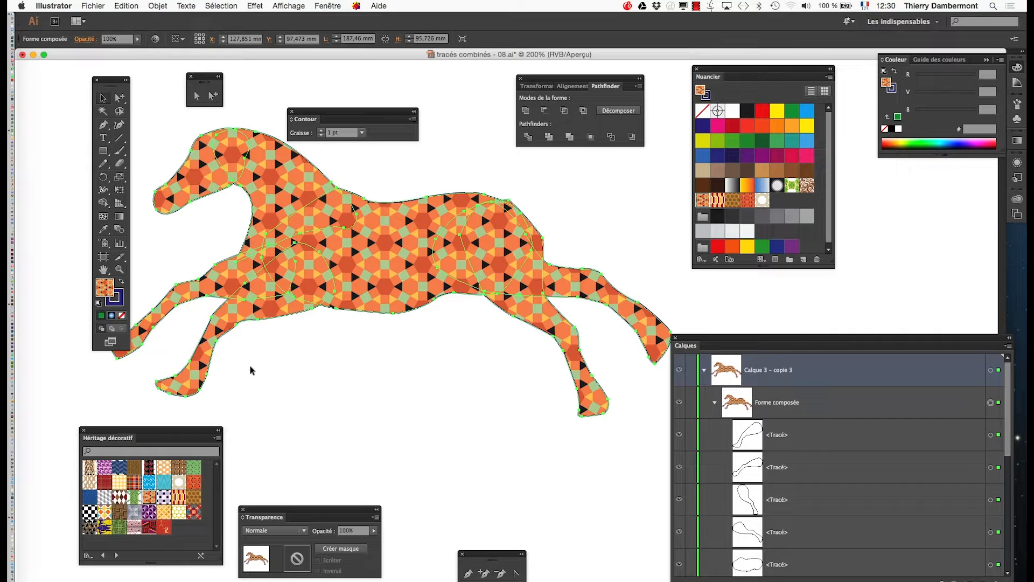
pyautogui.moveTo(123, 87); pyautogui.dragTo(77, 80)
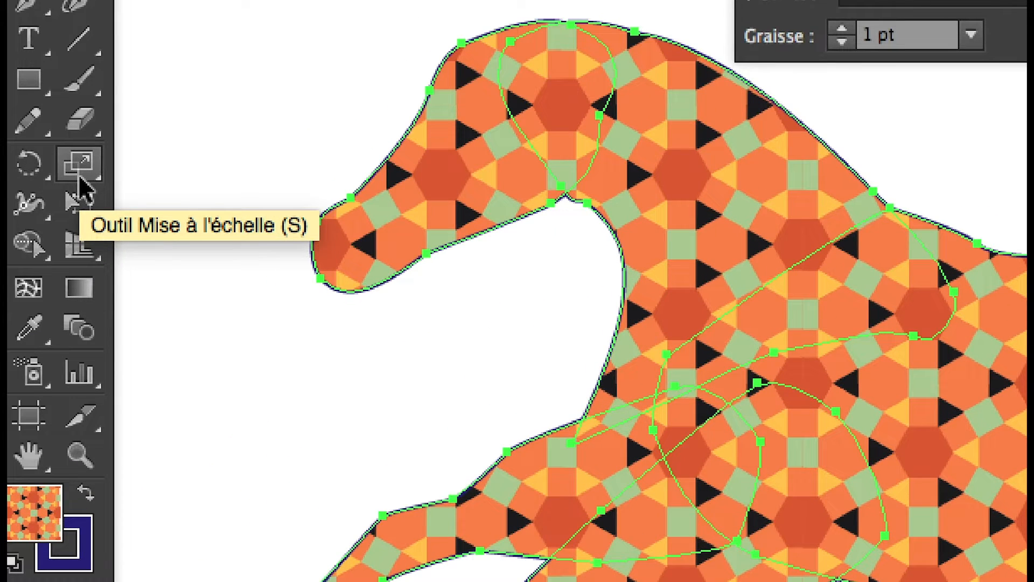
pyautogui.click(79, 178)
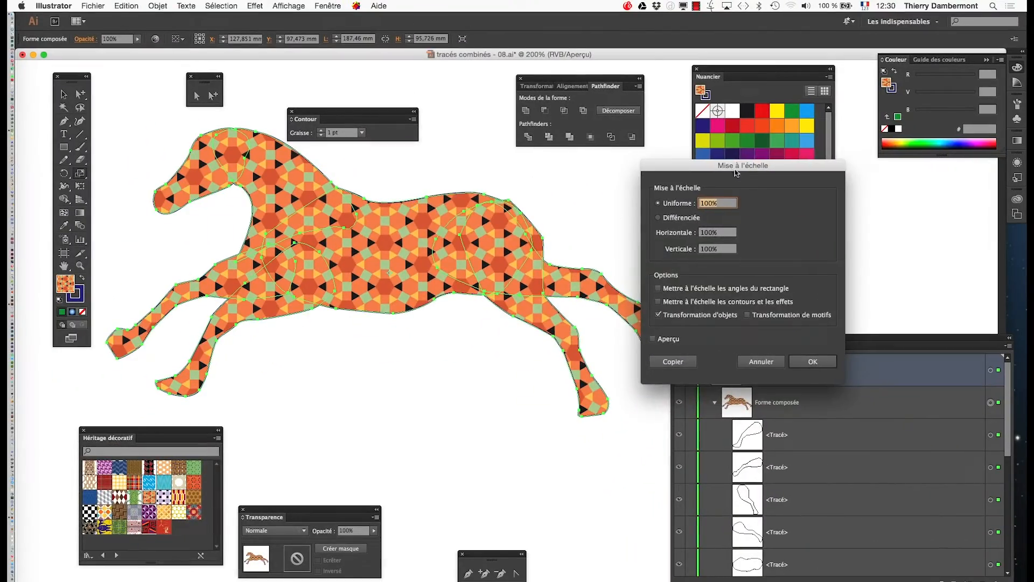
pyautogui.moveTo(737, 173); pyautogui.dragTo(470, 146)
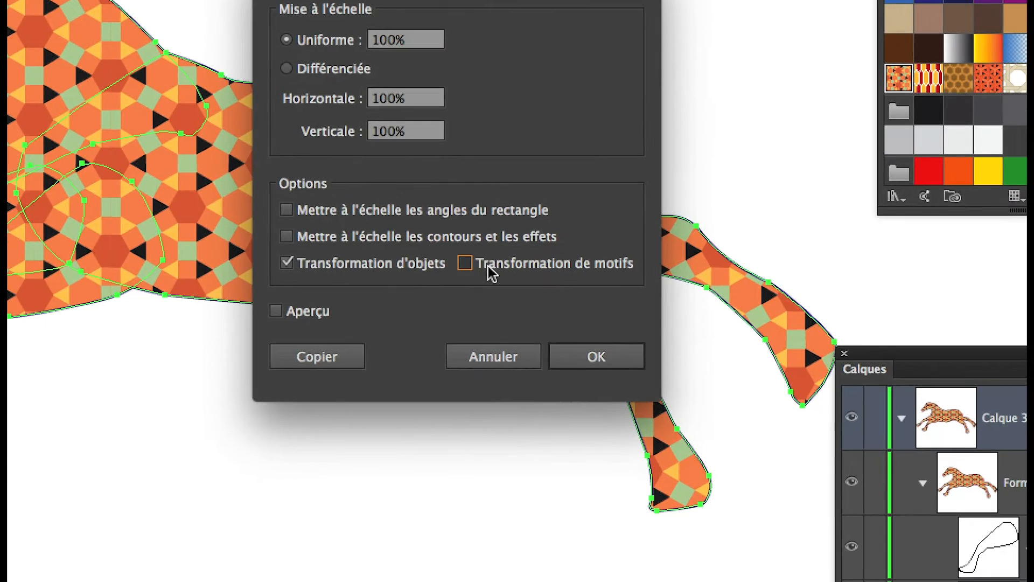
pyautogui.click(489, 266)
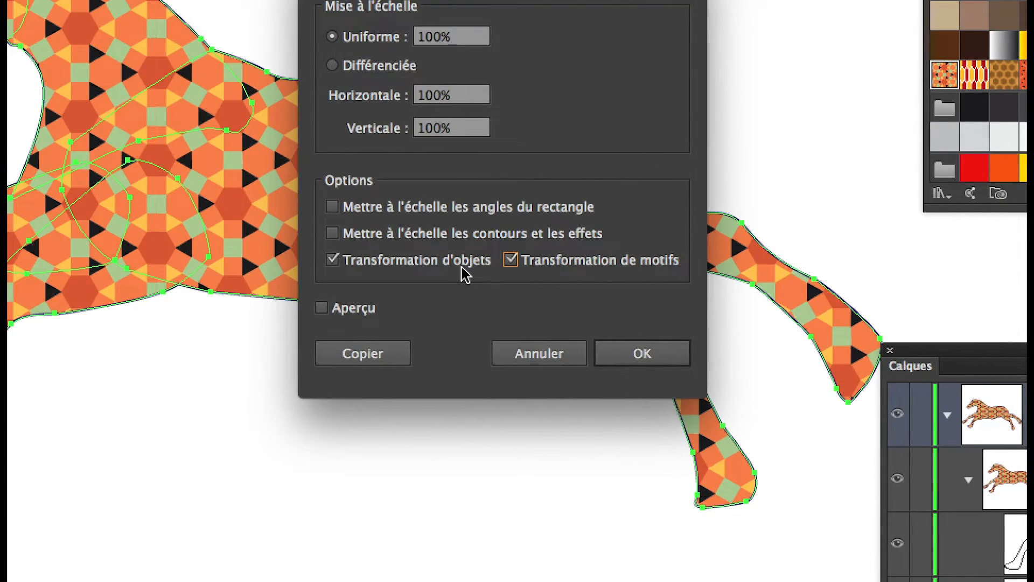
pyautogui.click(463, 271)
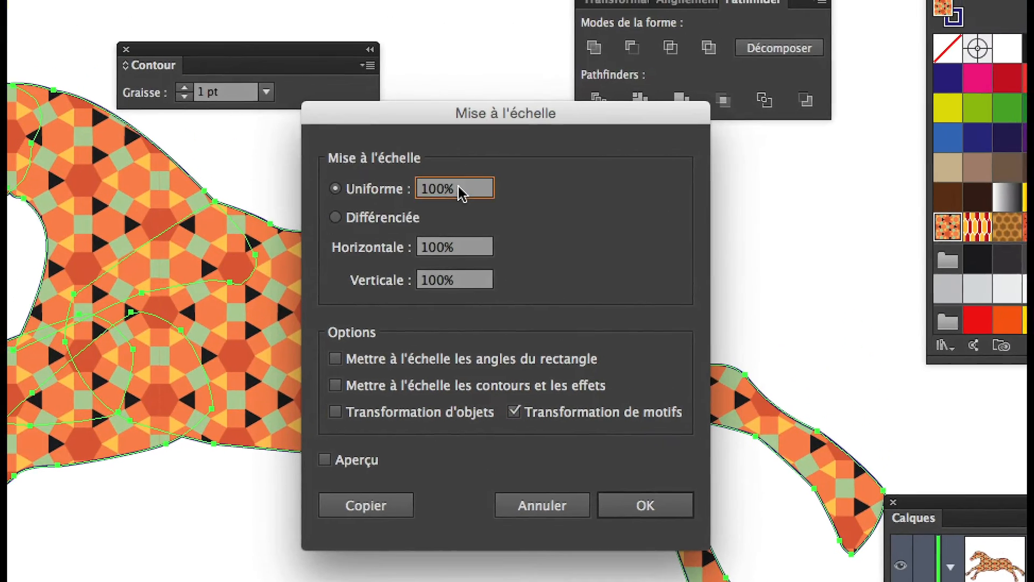
pyautogui.moveTo(461, 192); pyautogui.dragTo(415, 194)
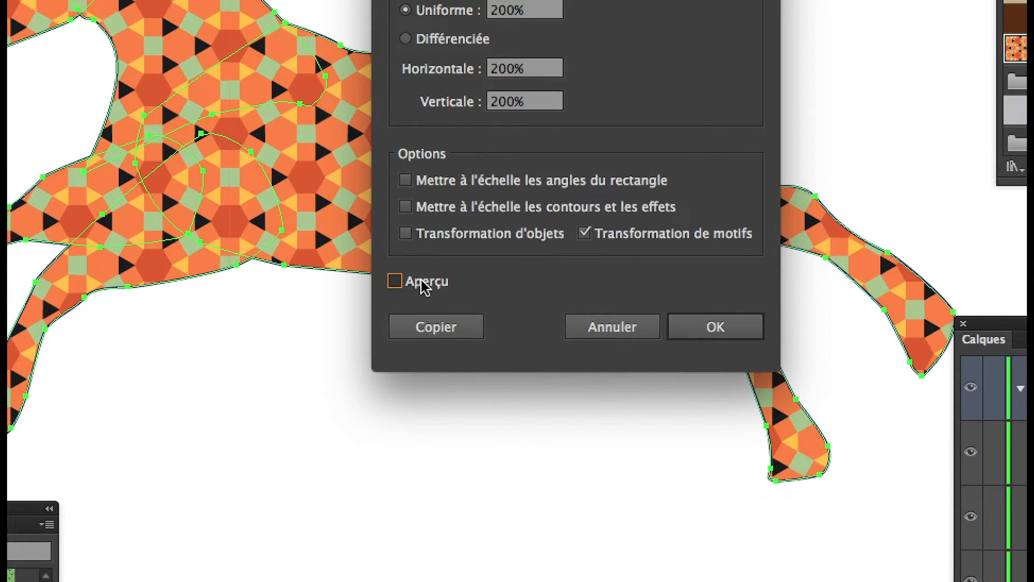
pyautogui.click(372, 459)
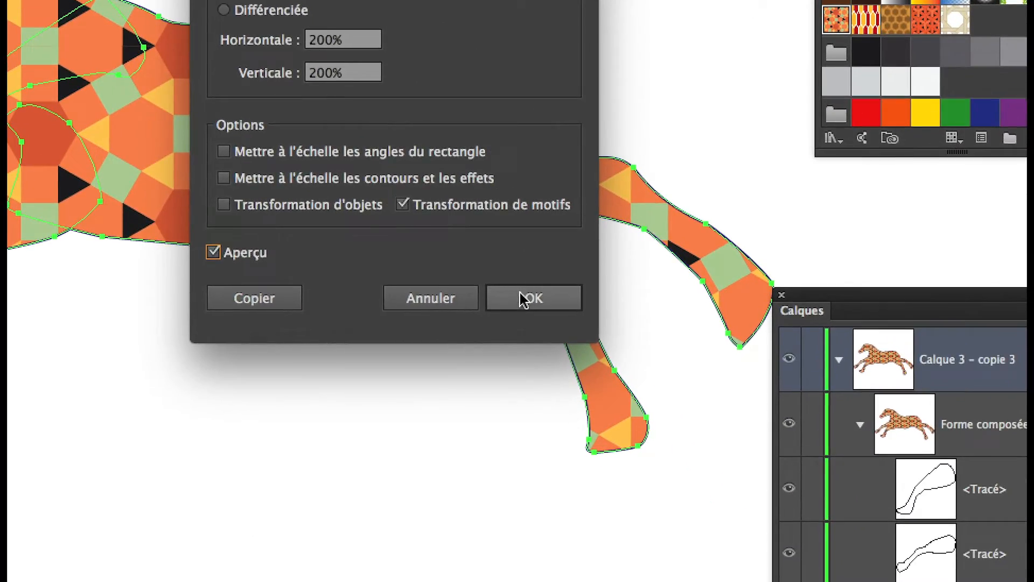
pyautogui.click(659, 504)
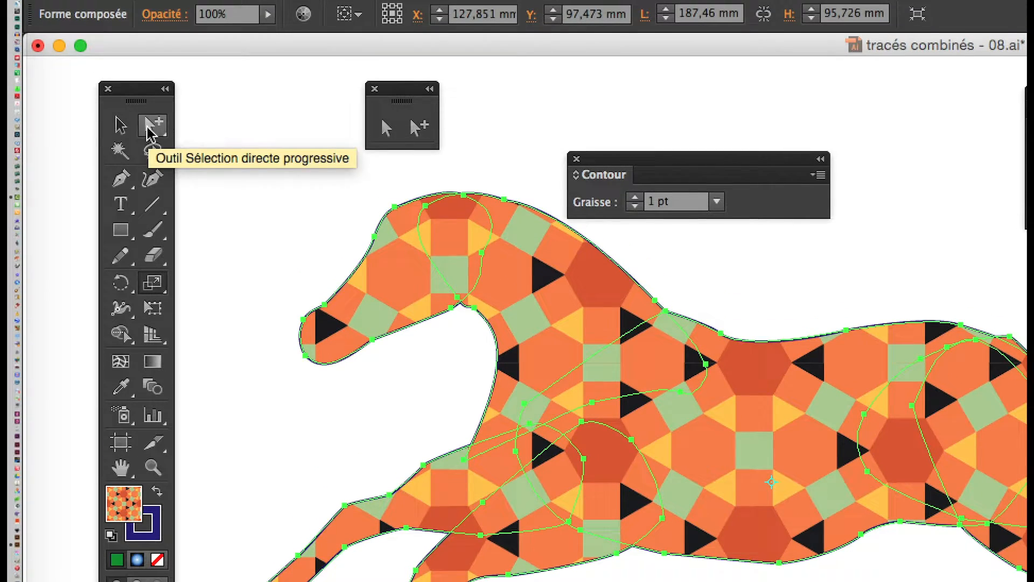
# - Open the Move options for the horse, limited to its pattern, and preview a horizontal offset of 10 mm
pyautogui.click(127, 126)
pyautogui.hotkey('~', 'Down')
pyautogui.hotkey('~', 'Down')
pyautogui.hotkey('~', 'Down')
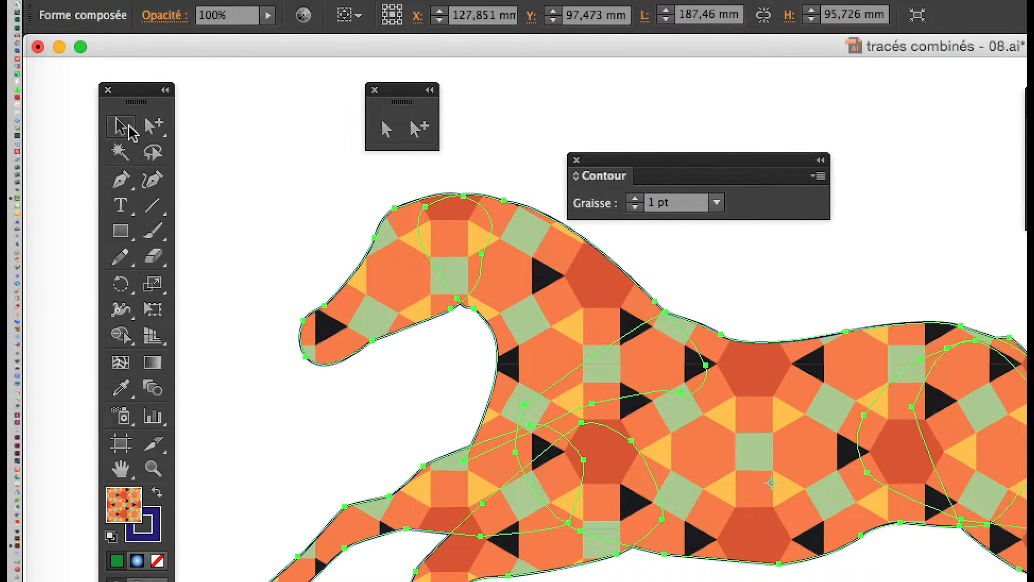
pyautogui.press('Return')
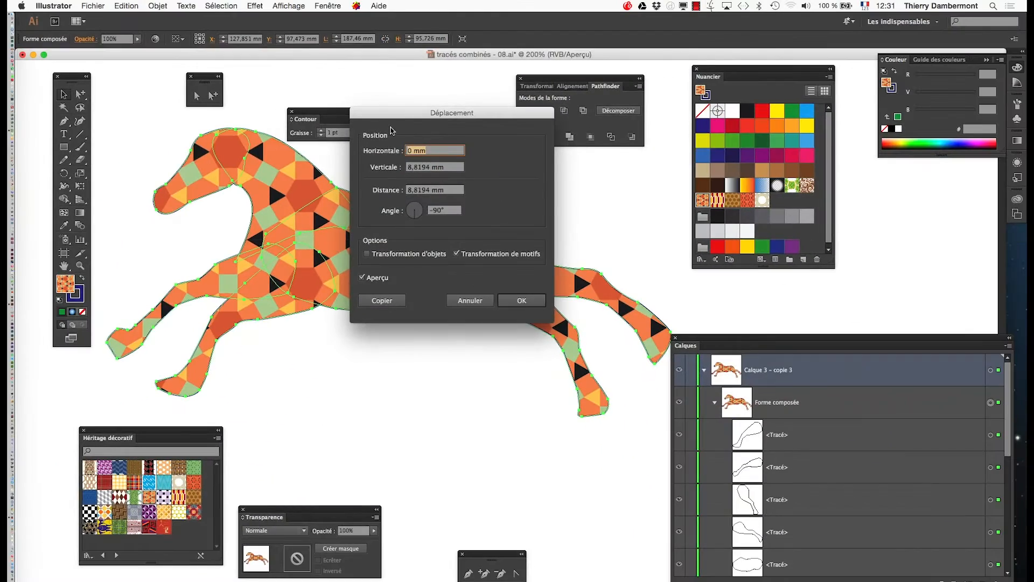
pyautogui.moveTo(392, 119); pyautogui.dragTo(516, 129)
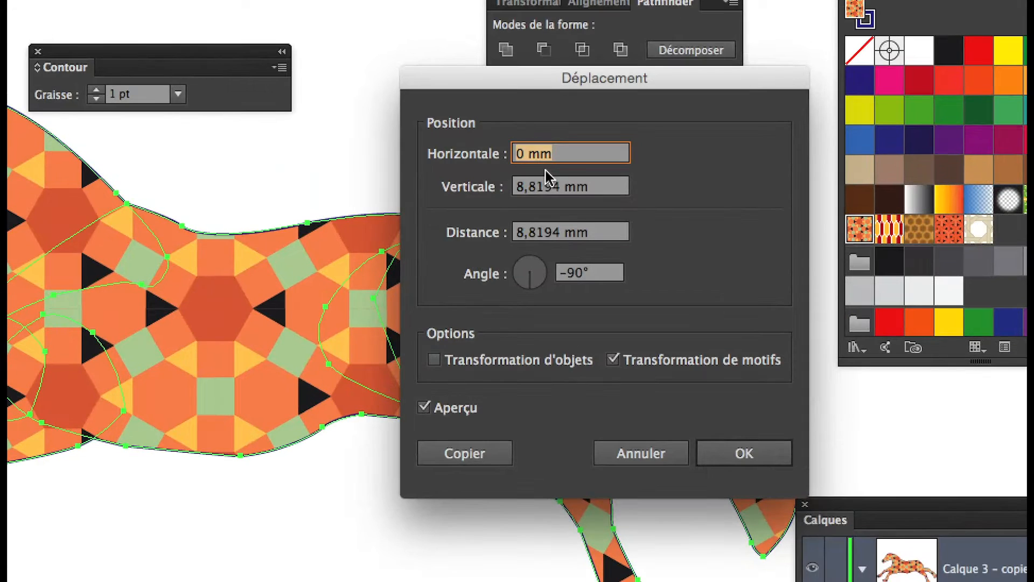
pyautogui.write('10')
pyautogui.press('Tab')
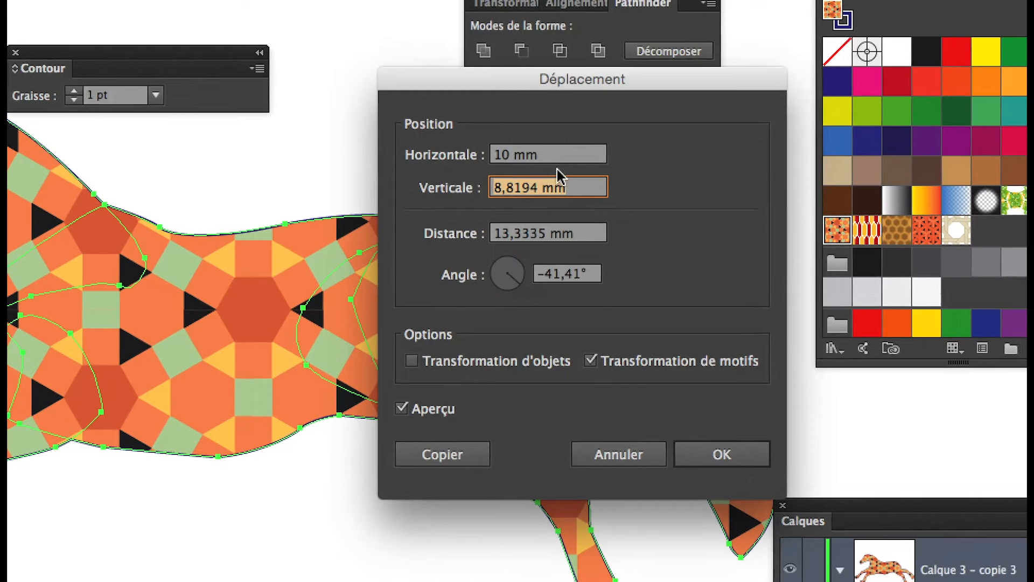
# - Try horizontal pattern offsets of 10, 20, -10 and -20 mm in the Move options
pyautogui.moveTo(563, 154); pyautogui.dragTo(501, 151)
pyautogui.write('10')
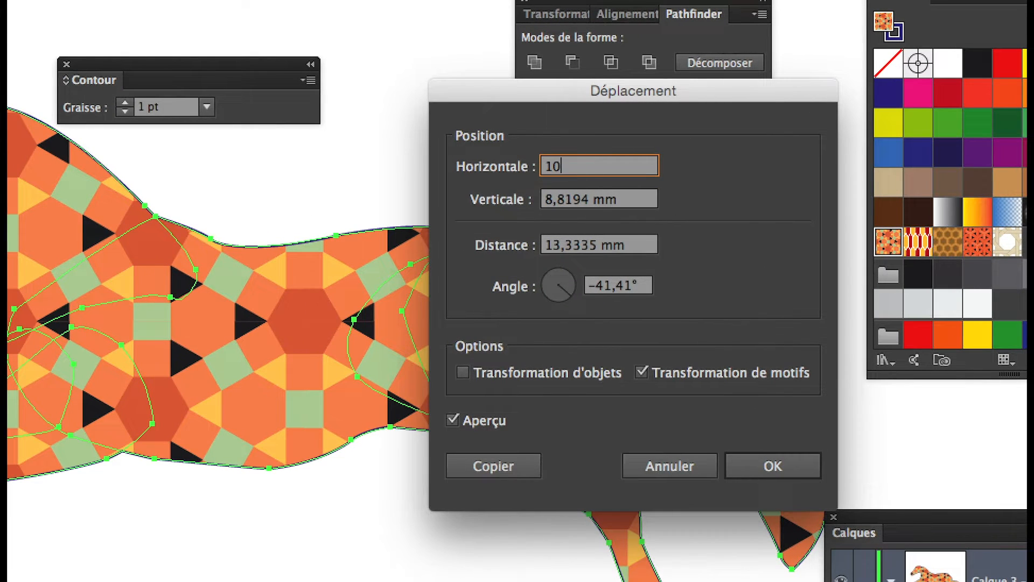
pyautogui.press('Tab')
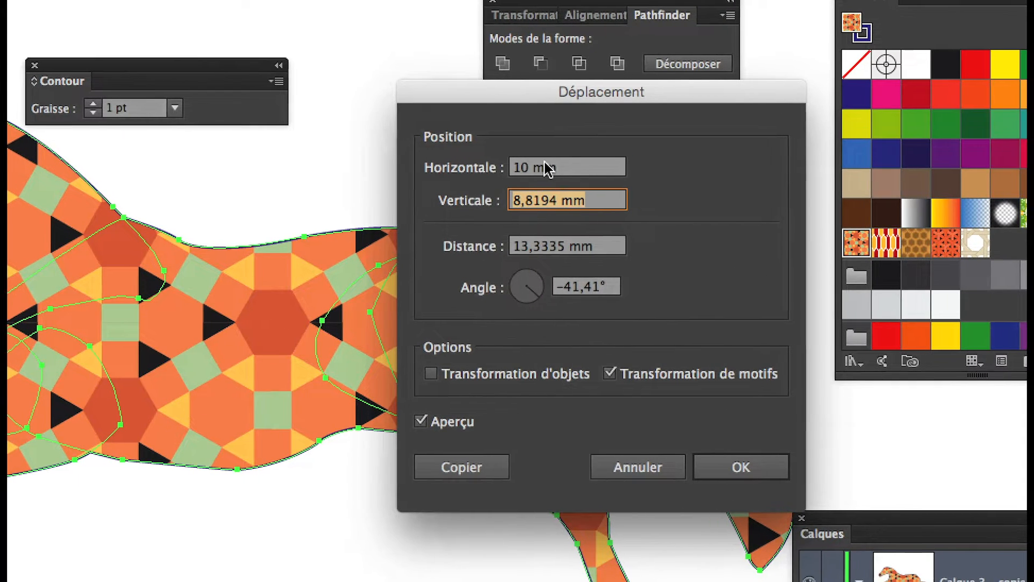
pyautogui.moveTo(555, 163); pyautogui.dragTo(536, 161)
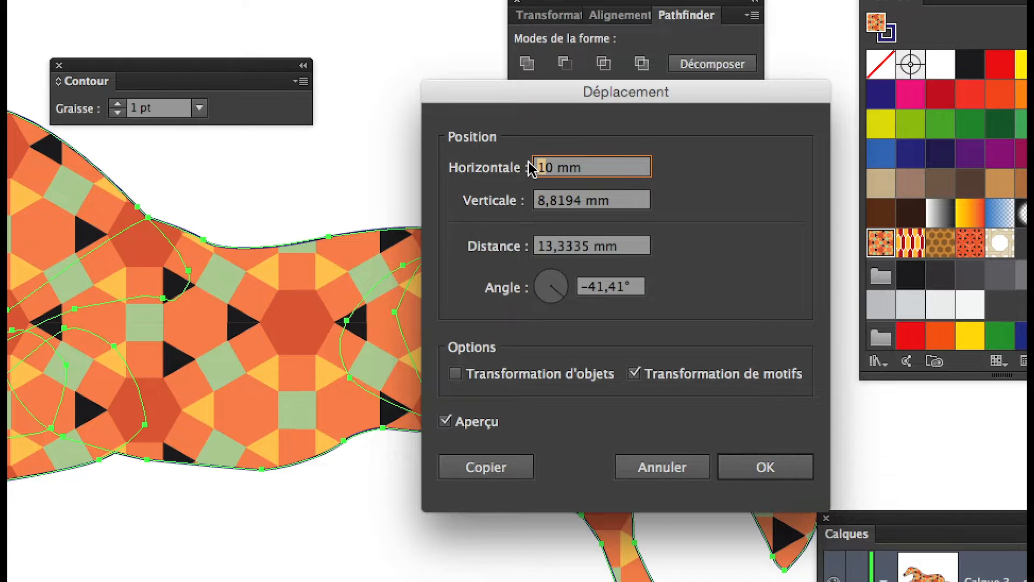
pyautogui.press('Tab')
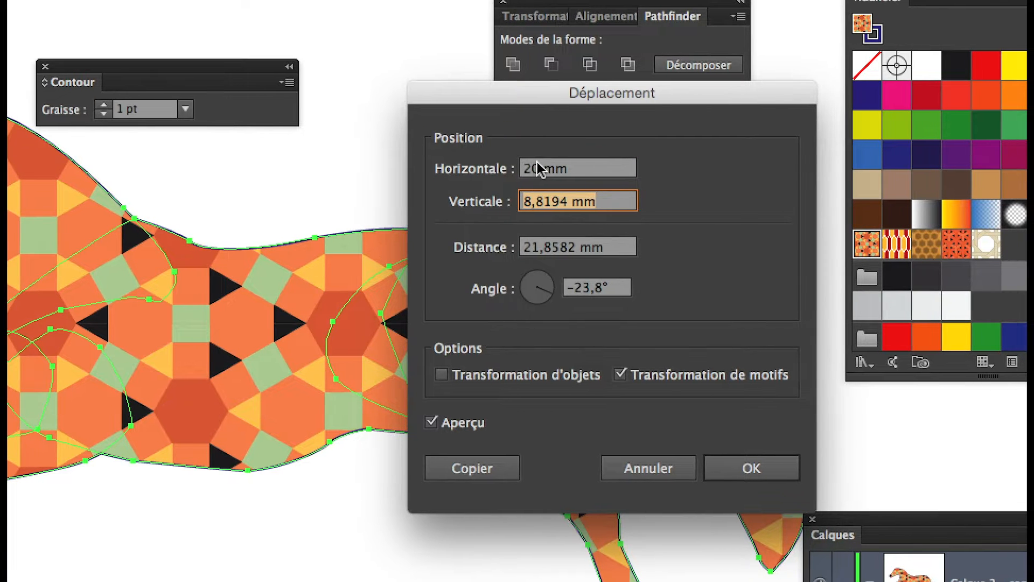
pyautogui.moveTo(553, 167); pyautogui.dragTo(532, 166)
pyautogui.write('-10')
pyautogui.press('Tab')
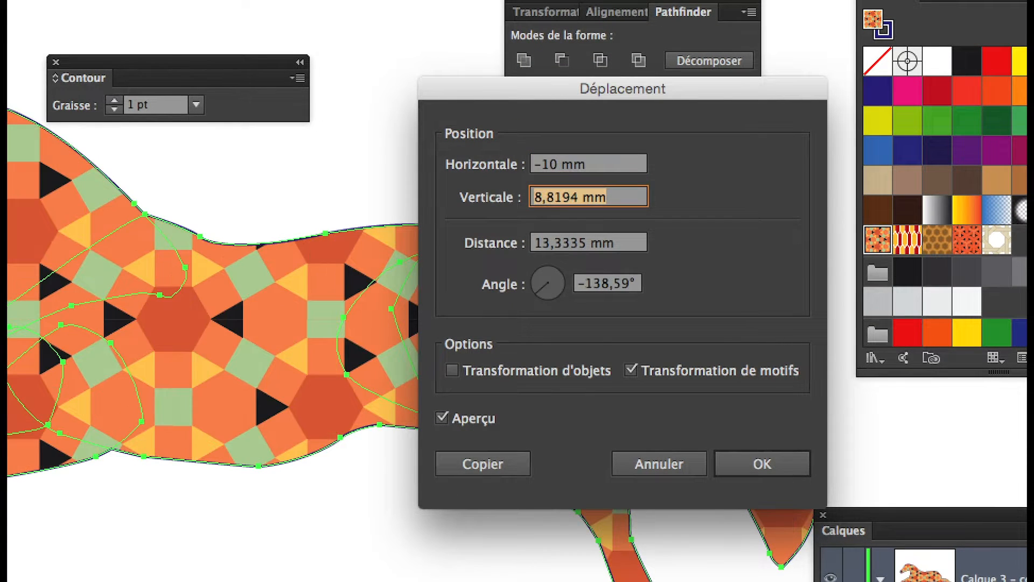
pyautogui.moveTo(547, 165); pyautogui.dragTo(542, 165)
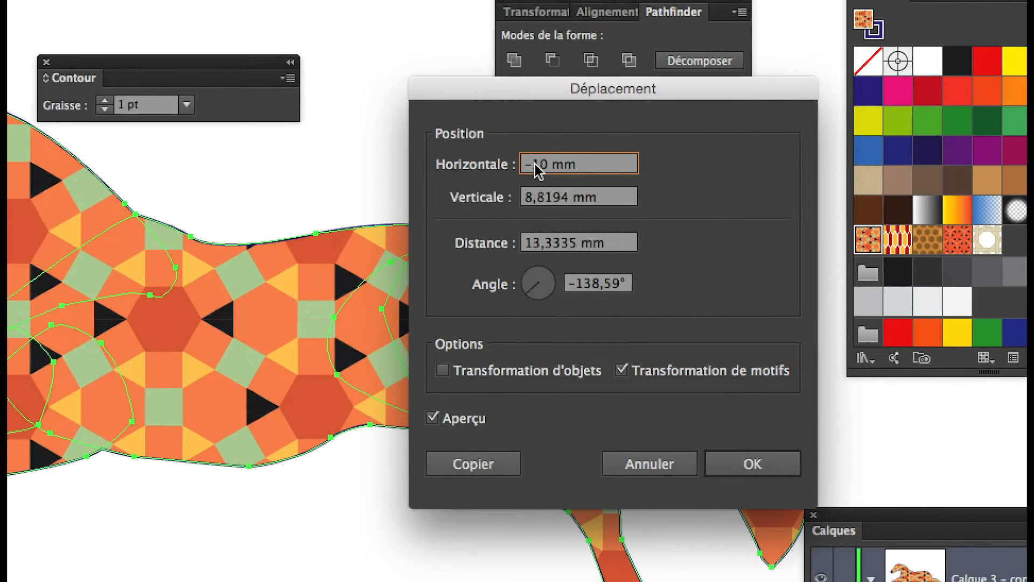
pyautogui.press('Tab')
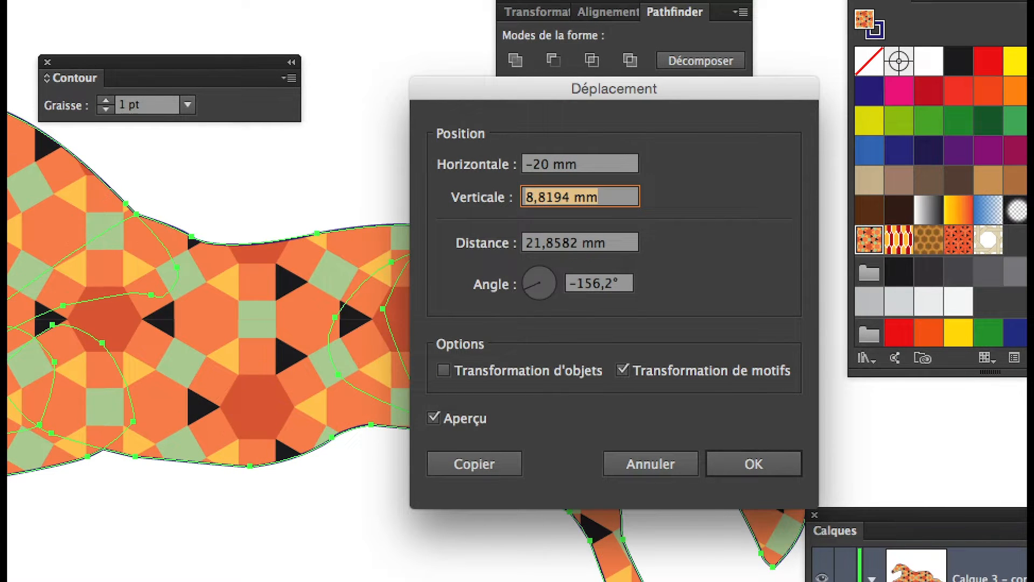
# - Set the vertical pattern offset to 0 mm and try a horizontal offset of -30 mm before returning it to -20 mm
pyautogui.moveTo(561, 165); pyautogui.dragTo(526, 164)
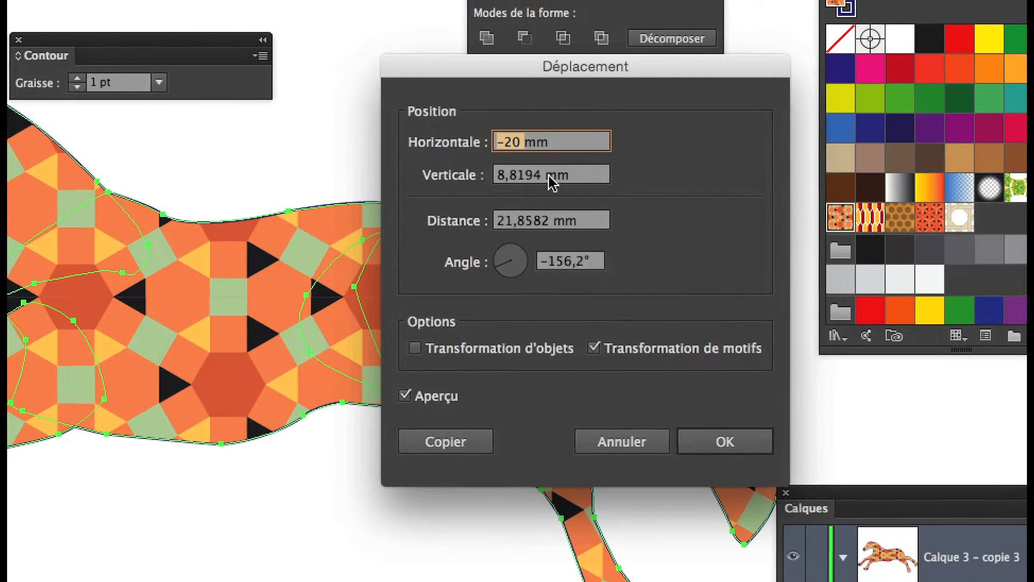
pyautogui.moveTo(772, 93); pyautogui.dragTo(716, 95)
pyautogui.write('0')
pyautogui.press('Tab')
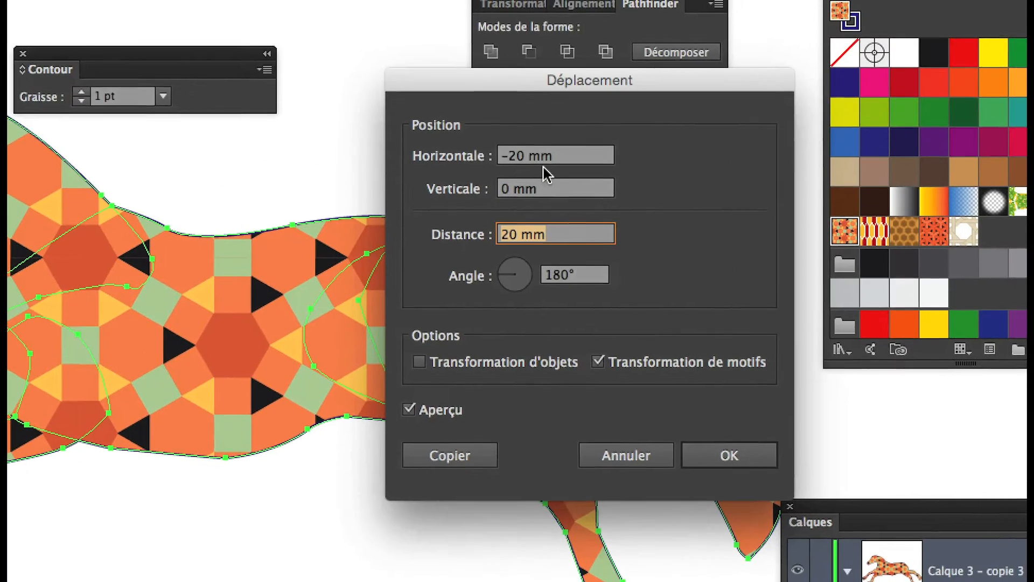
pyautogui.moveTo(533, 162); pyautogui.dragTo(523, 161)
pyautogui.write('3')
pyautogui.press('Tab')
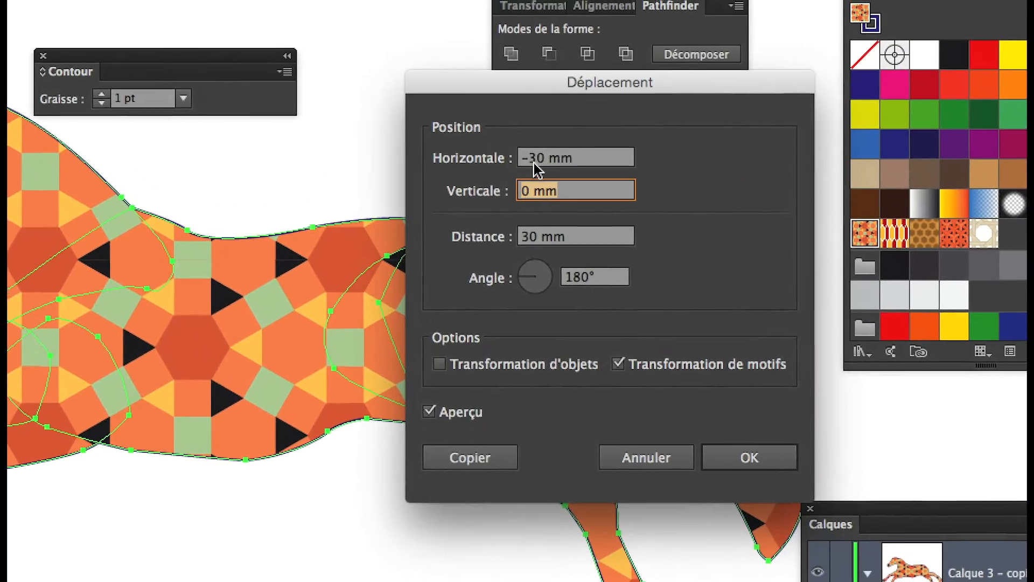
pyautogui.moveTo(812, 83); pyautogui.dragTo(806, 82)
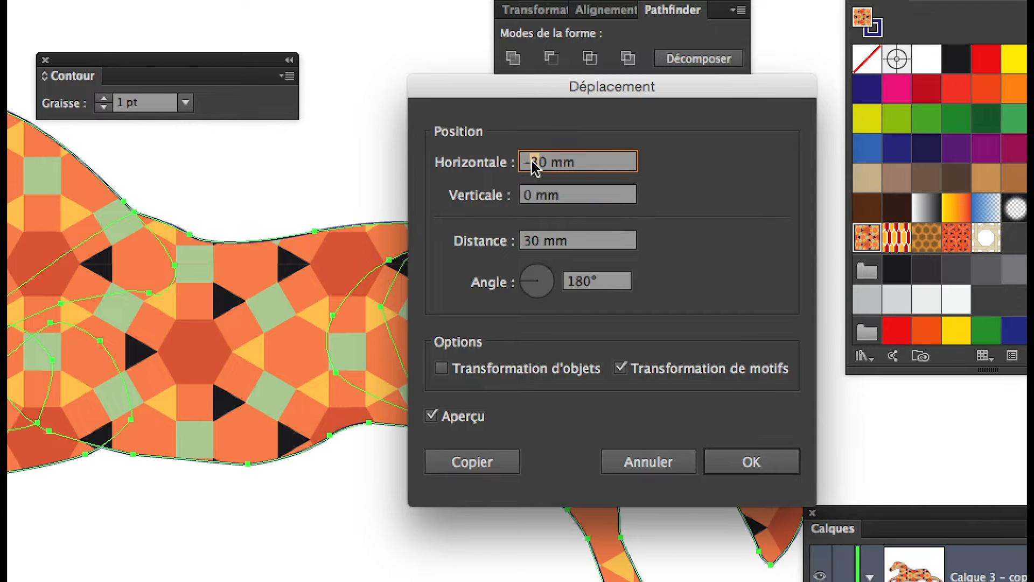
pyautogui.write('2')
pyautogui.press('Tab')
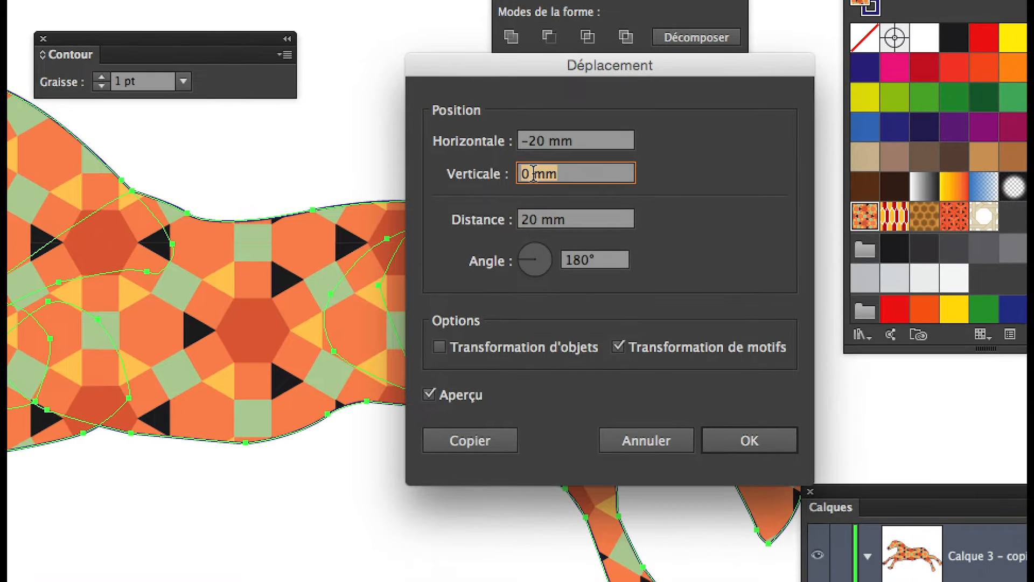
# - Set the vertical pattern offset to 10 mm, try -15 mm horizontally, and apply the move with a horizontal offset of -25 mm
pyautogui.write('10')
pyautogui.press('Tab')
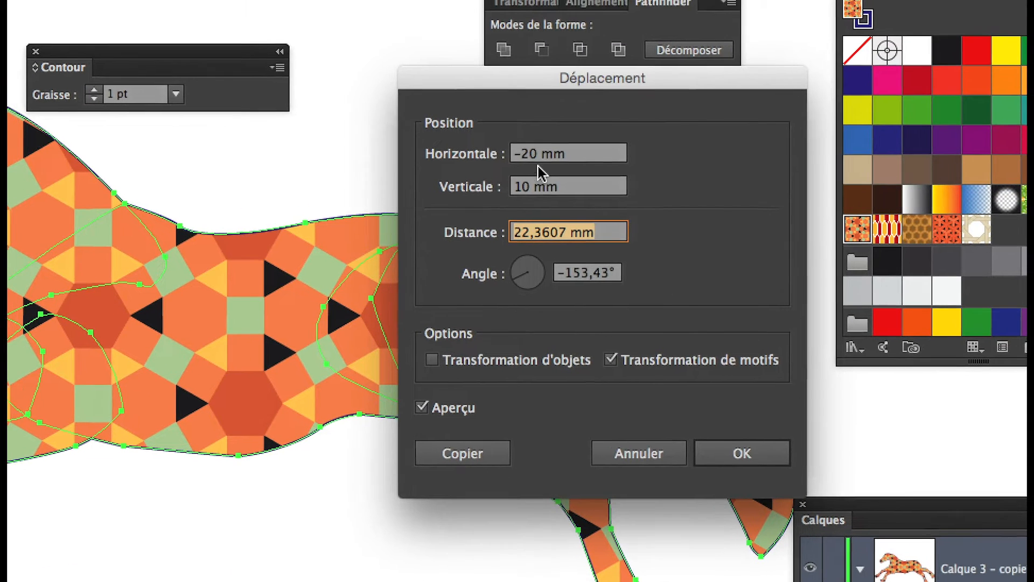
pyautogui.doubleClick(536, 141)
pyautogui.write('15')
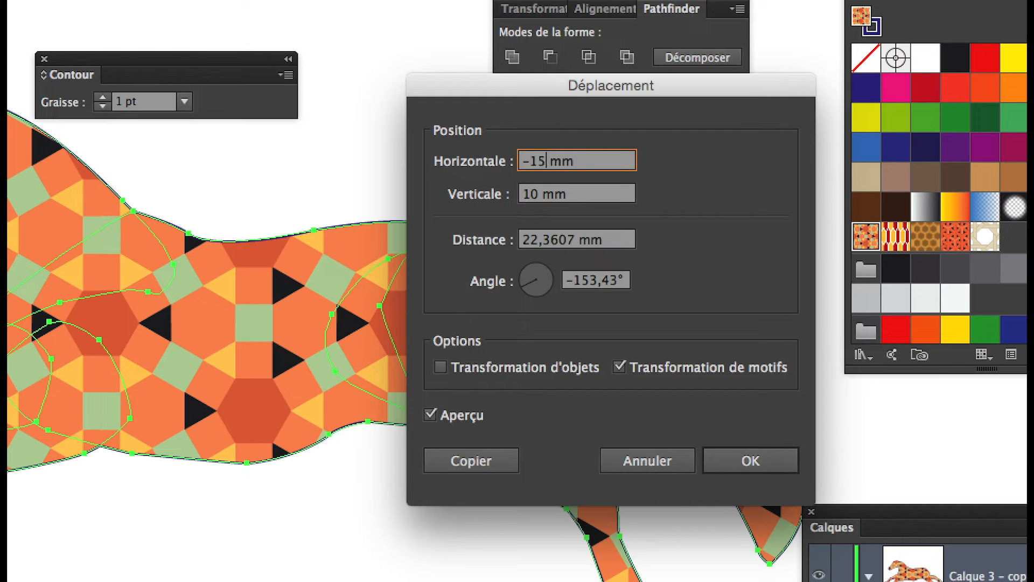
pyautogui.press('Tab')
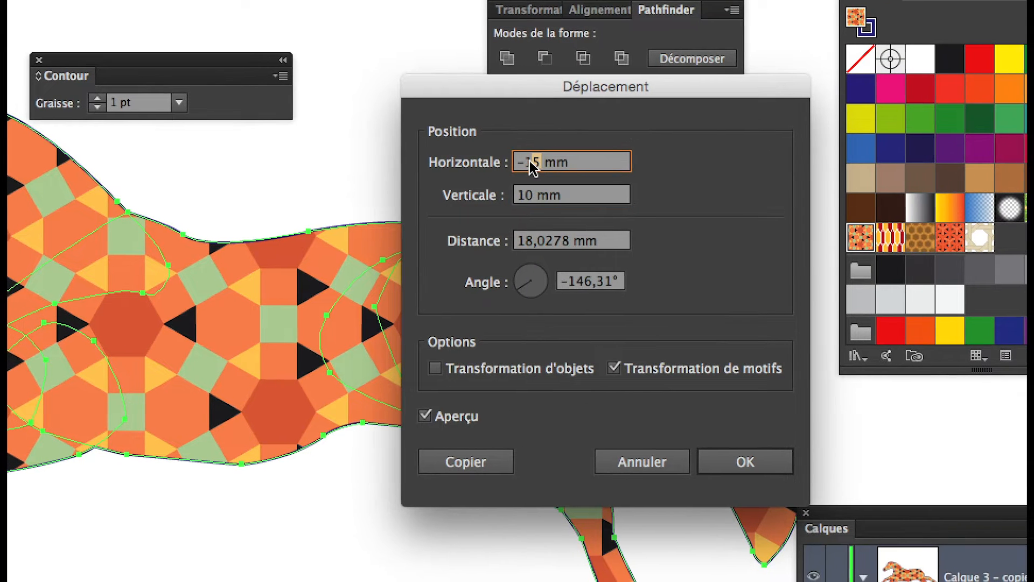
pyautogui.doubleClick(520, 165)
pyautogui.write('25')
pyautogui.press('Tab')
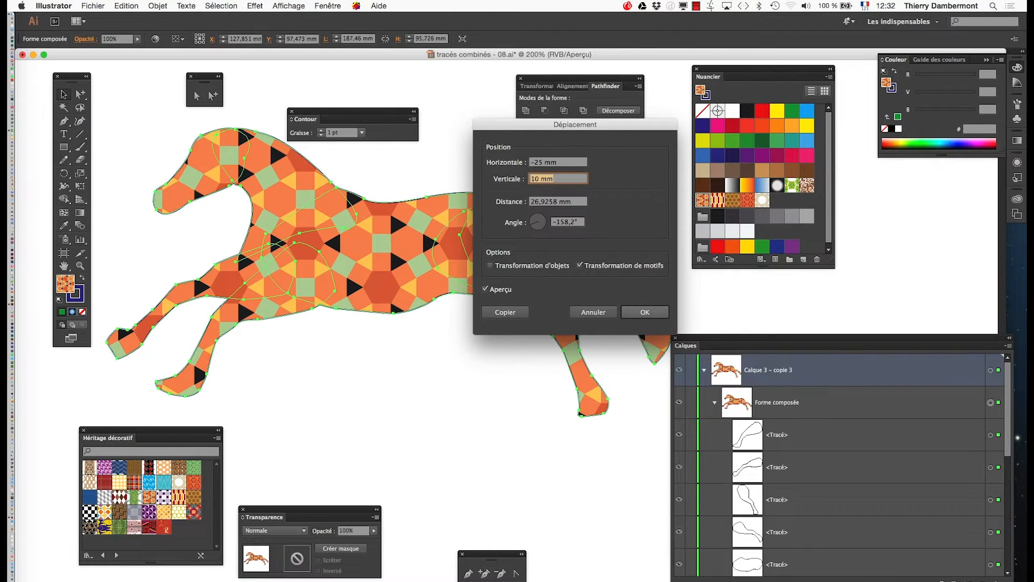
pyautogui.press('Return')
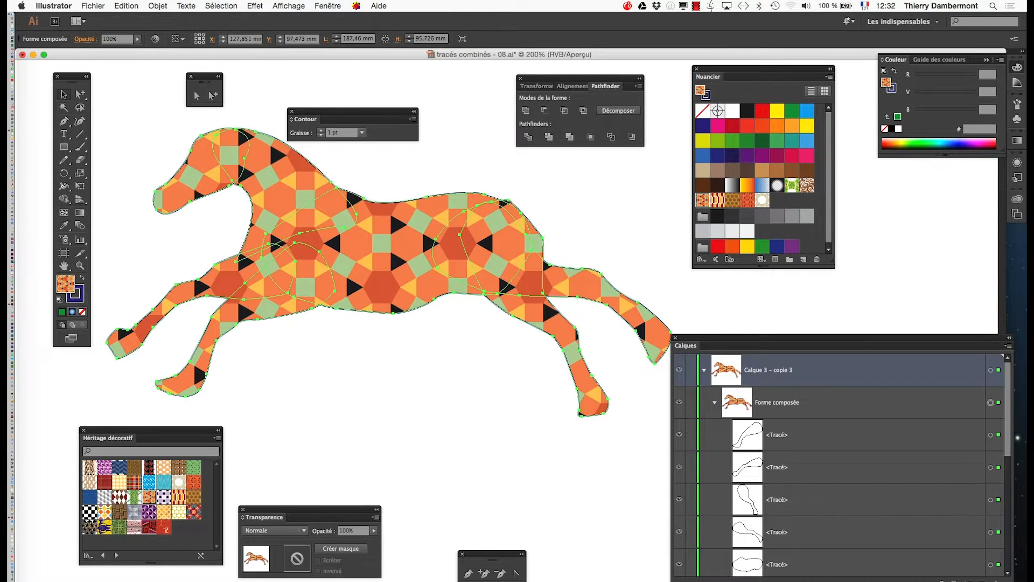
# - Move the horse together with its pattern about 11 mm to the right and 22 mm down, and deselect it
pyautogui.moveTo(381, 242)
pyautogui.mouseDown()
pyautogui.moveTo(415, 309)
pyautogui.moveTo(407, 269)
pyautogui.moveTo(388, 245)
pyautogui.mouseUp()
pyautogui.press('super+z')
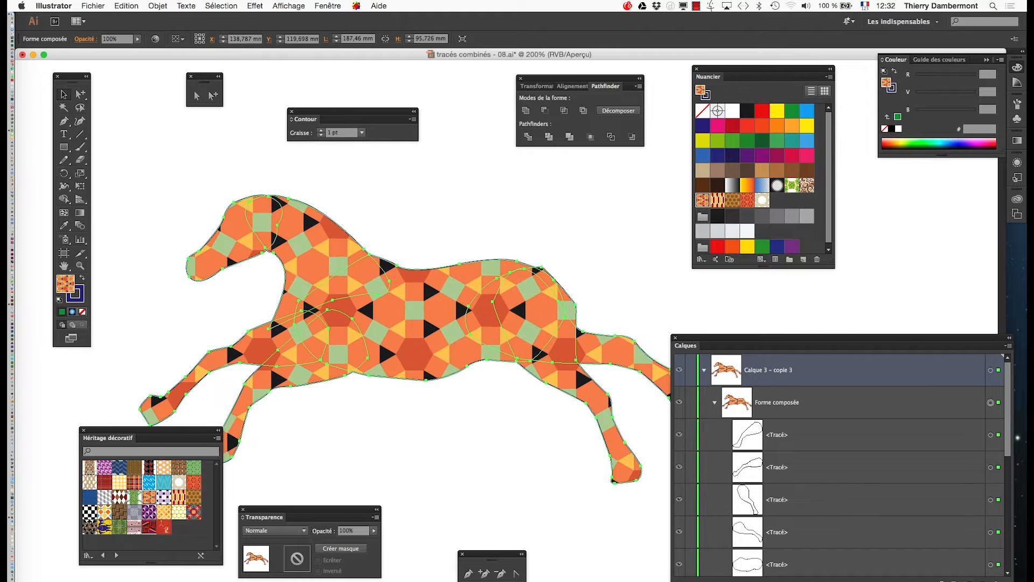
pyautogui.press('shift+super+a')
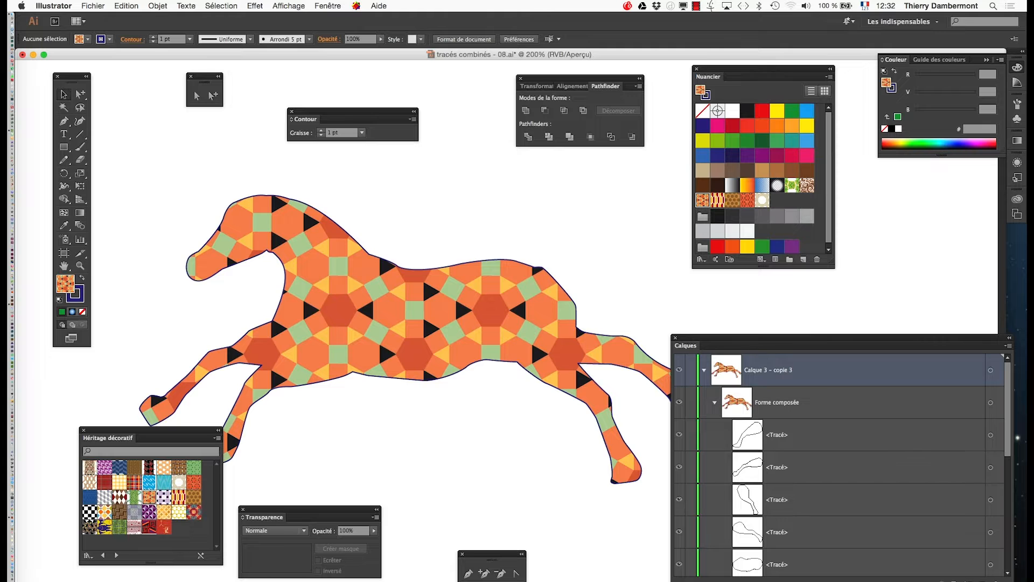
# - Test the Move options with object transformation off, re-enable it and move the horse and its pattern 10.9361 mm horizontally and 22.225 mm vertically
pyautogui.press('super+a')
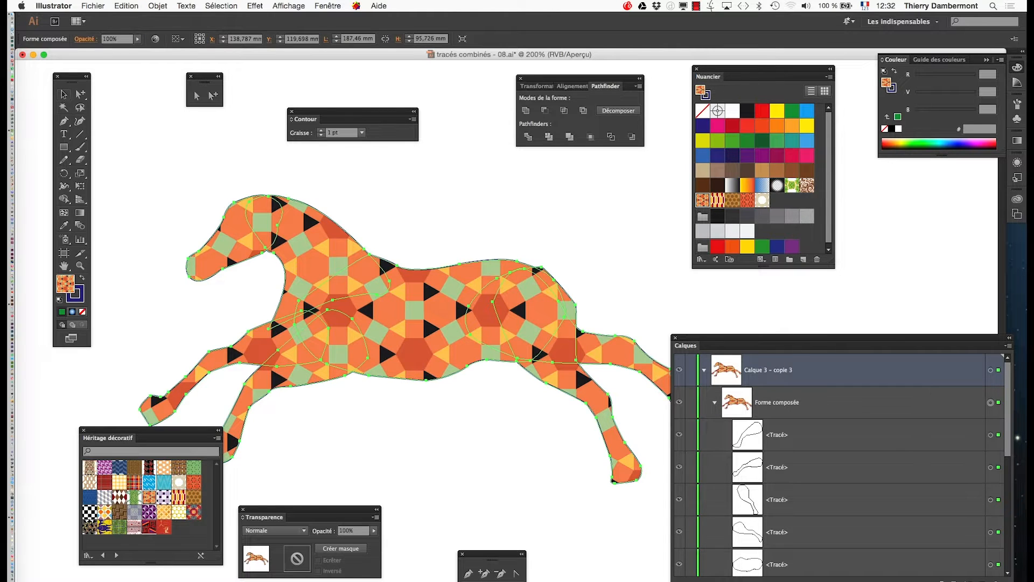
pyautogui.doubleClick(63, 95)
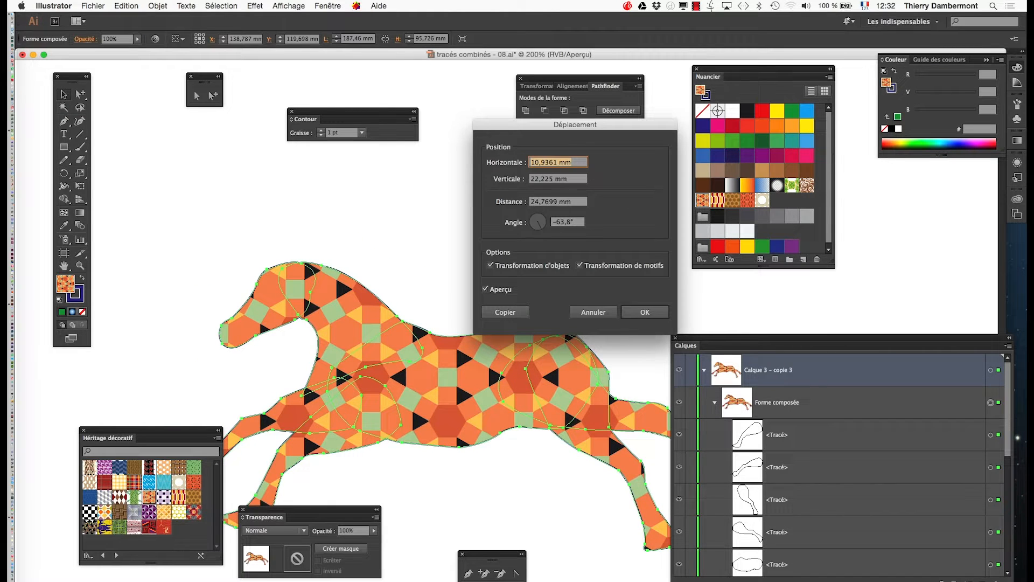
pyautogui.click(491, 265)
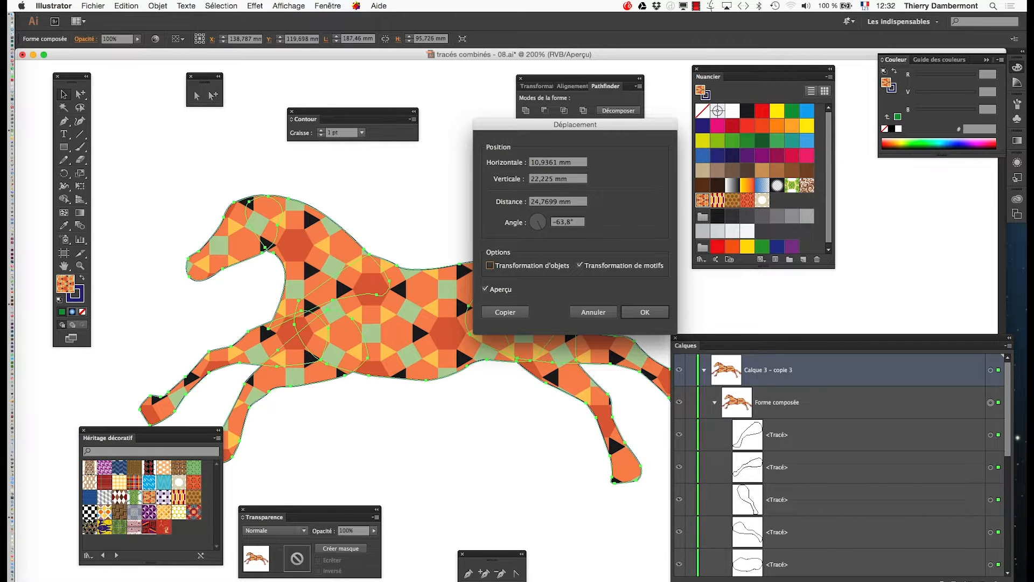
pyautogui.click(490, 265)
pyautogui.click(645, 313)
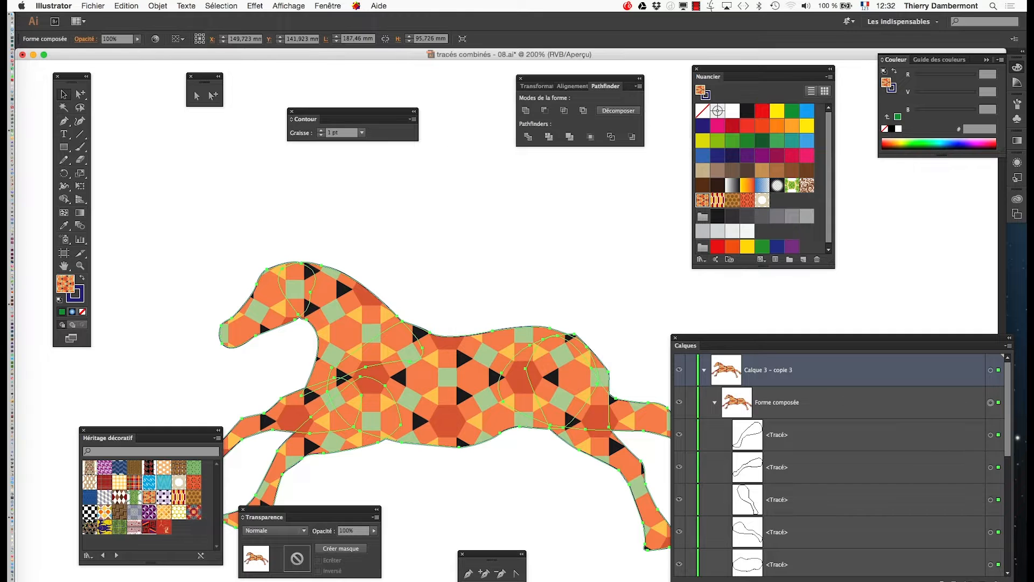
# - Move the patterned horse freehand about 17 mm to the left and 39 mm up, and deselect it
pyautogui.click(636, 301)
pyautogui.click(512, 378)
pyautogui.moveTo(511, 377); pyautogui.dragTo(463, 286)
pyautogui.click(431, 399)
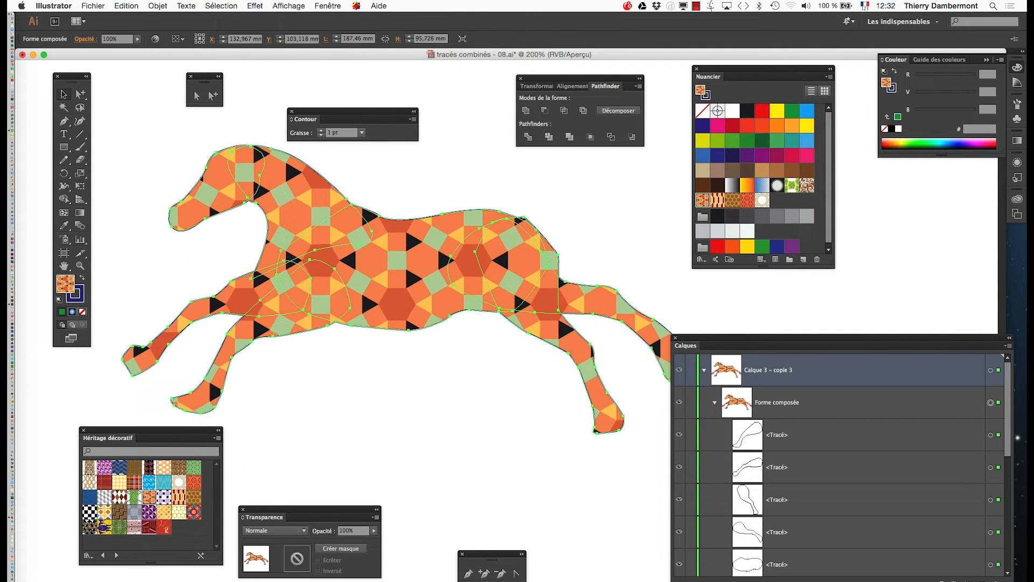
pyautogui.press('super+minus')
pyautogui.press('super+shift+a')
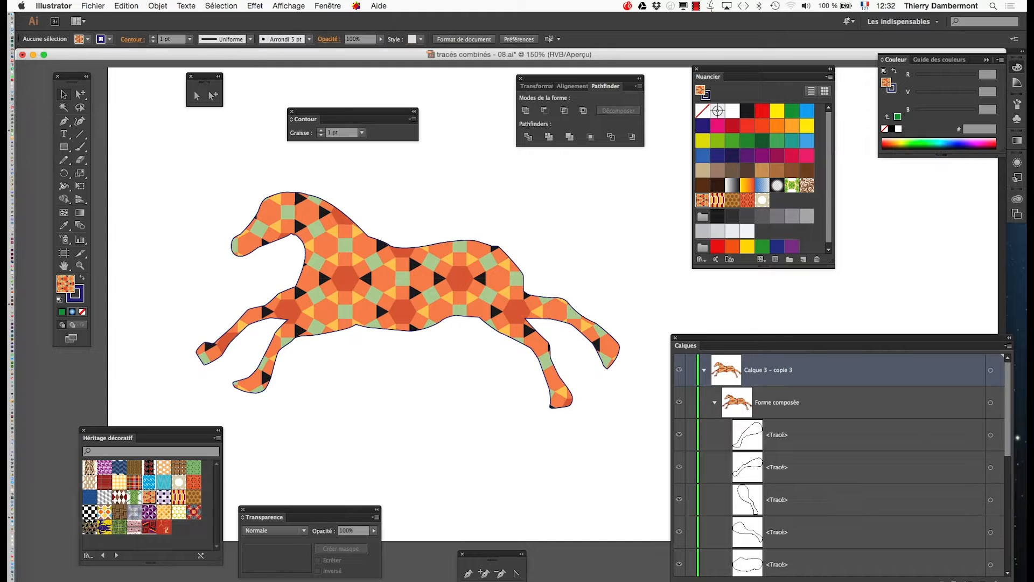
# - Save the document as "tracés combinés - 09.ai" in Illustrator CC format and collapse the Calque 3 - copie 3 layer
pyautogui.click(93, 4)
pyautogui.click(99, 99)
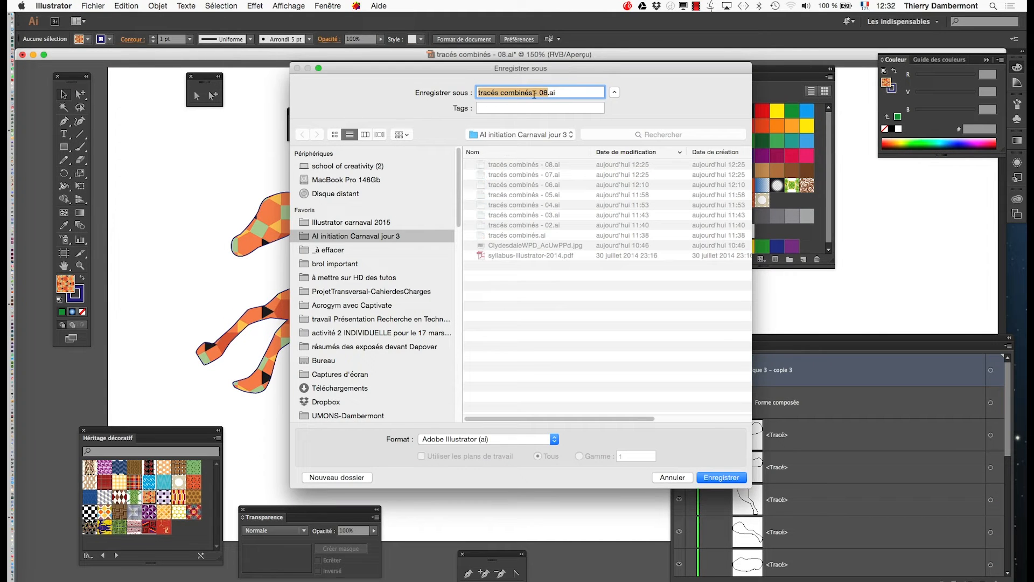
pyautogui.click(545, 93)
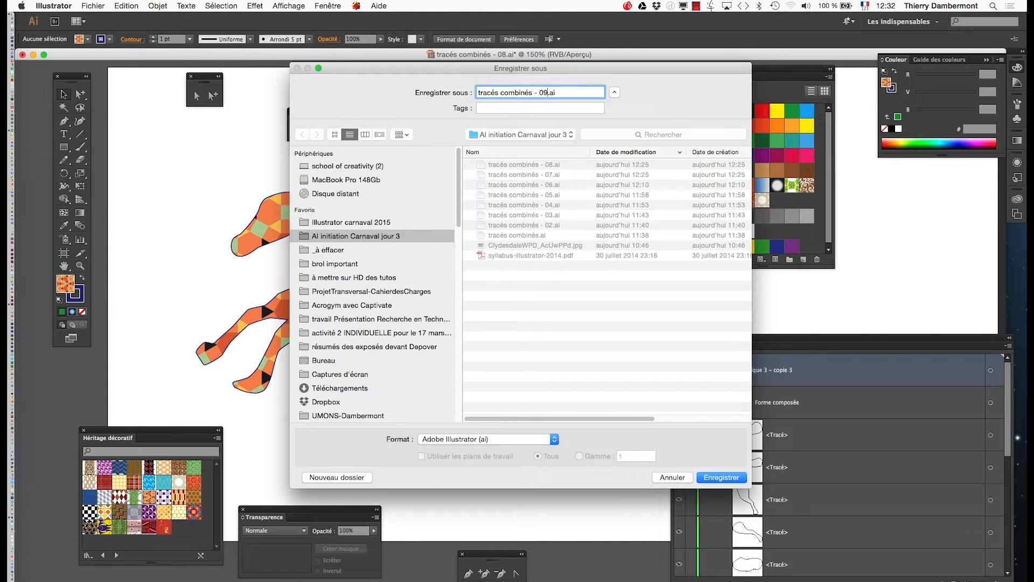
pyautogui.click(721, 477)
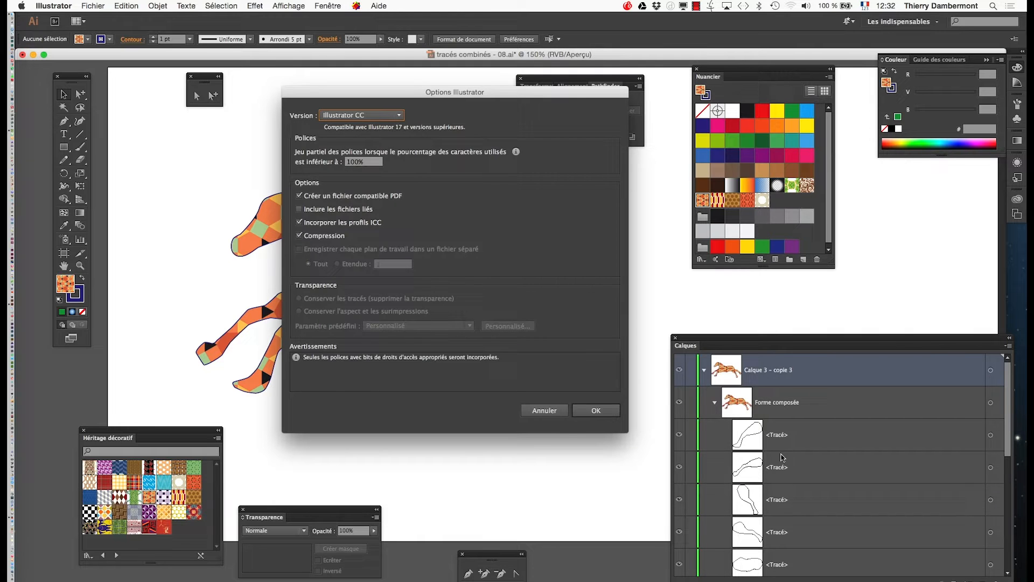
pyautogui.press('Return')
pyautogui.click(704, 370)
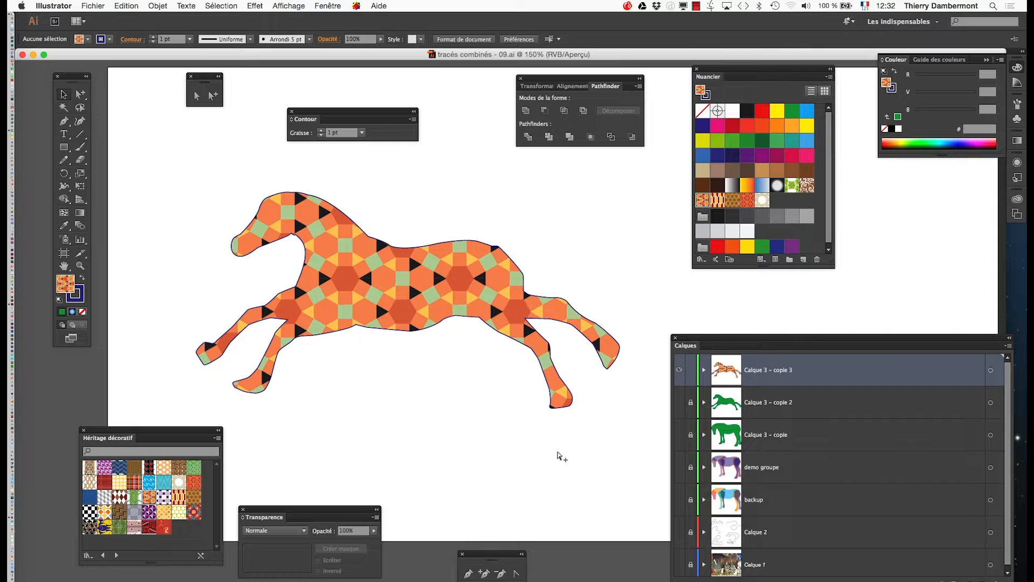
# - Draw a closed, curved tail rising from the horse's rump with the Pen tool, using the same pattern fill and outline
pyautogui.click(455, 327)
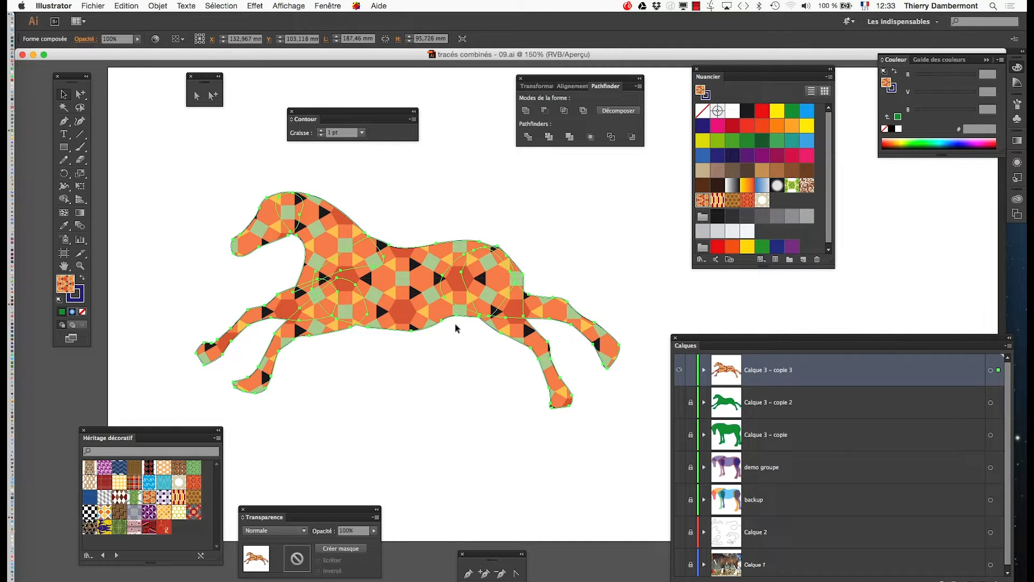
pyautogui.click(516, 276)
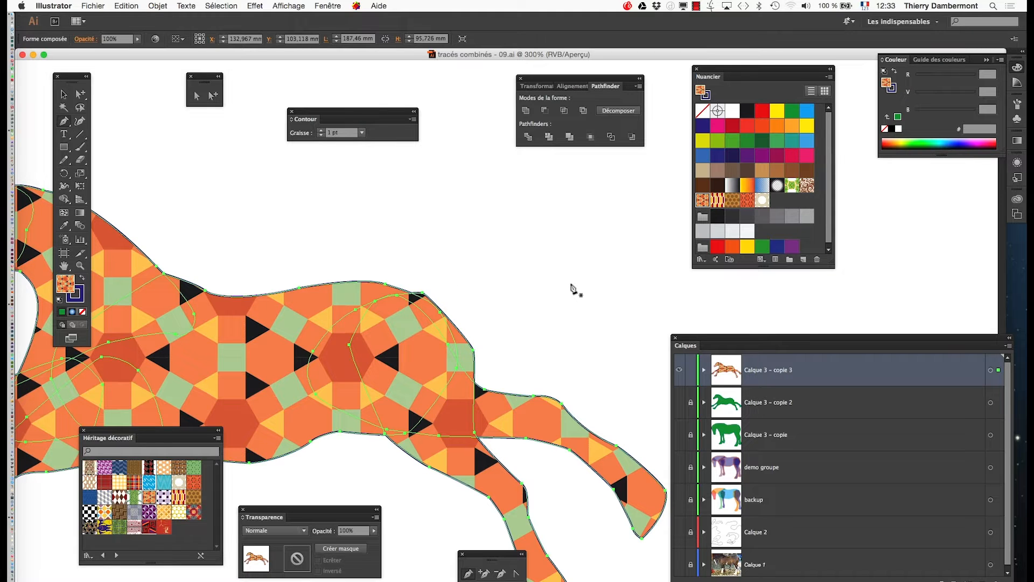
pyautogui.click(574, 193)
pyautogui.moveTo(565, 237); pyautogui.dragTo(510, 250)
pyautogui.moveTo(469, 259); pyautogui.dragTo(428, 280)
pyautogui.moveTo(410, 300); pyautogui.dragTo(409, 305)
pyautogui.moveTo(420, 323); pyautogui.dragTo(548, 279)
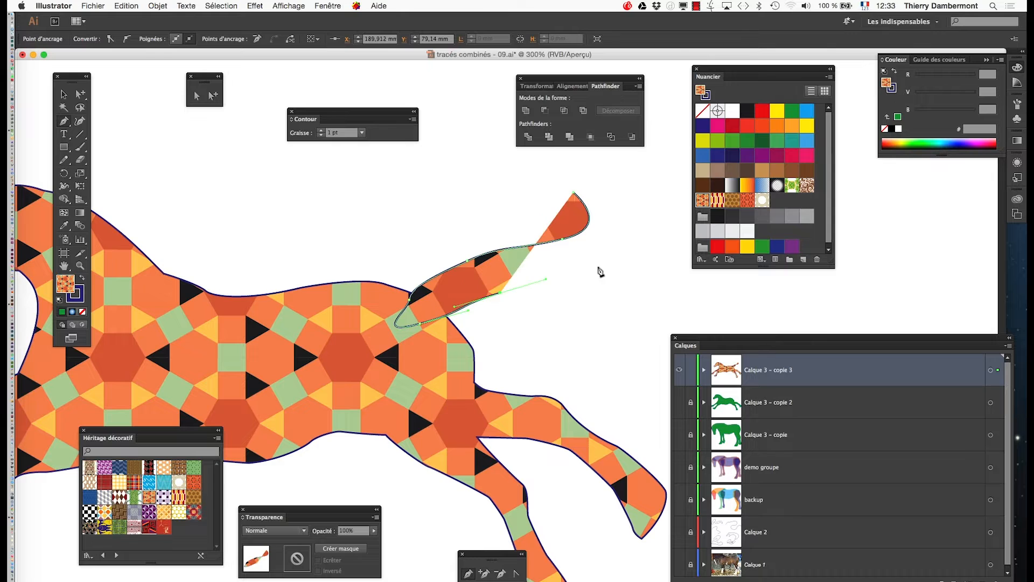
pyautogui.moveTo(605, 257); pyautogui.dragTo(620, 241)
pyautogui.moveTo(633, 205); pyautogui.dragTo(538, 209)
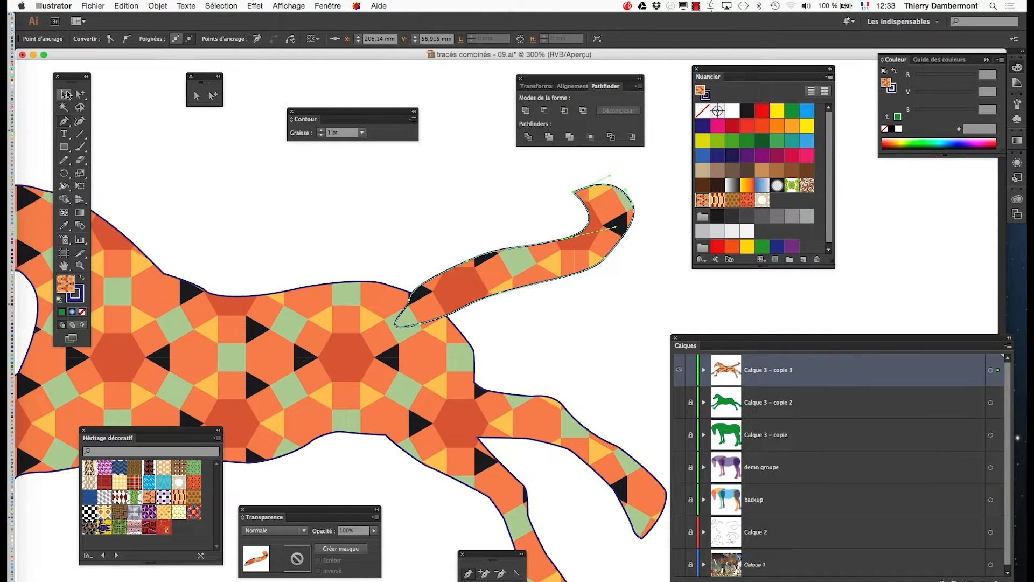
pyautogui.click(66, 95)
pyautogui.click(520, 300)
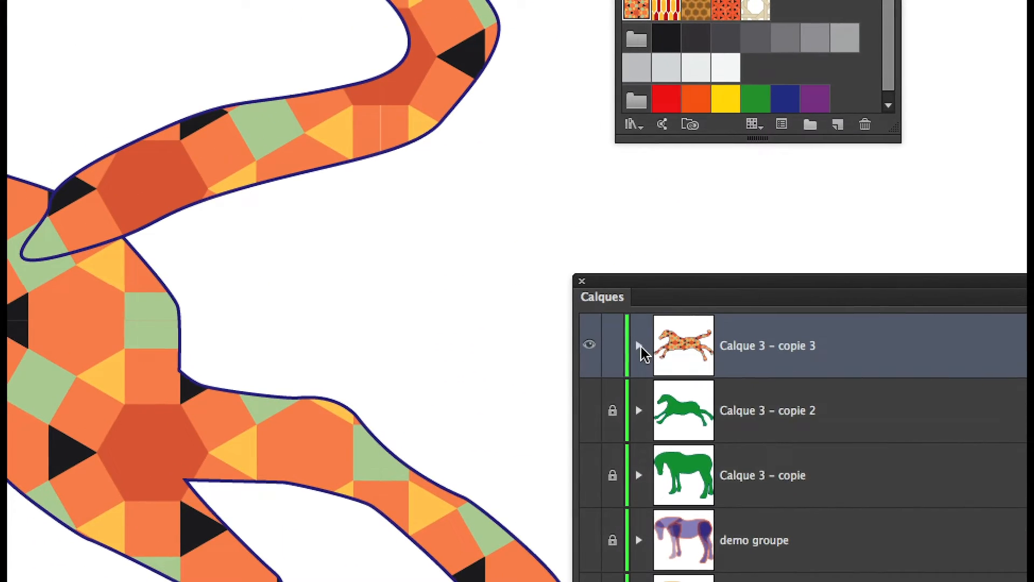
# - Move the tail path into the horse's compound shape in the Calque 3 - copie 3 layer, and deselect it
pyautogui.click(639, 346)
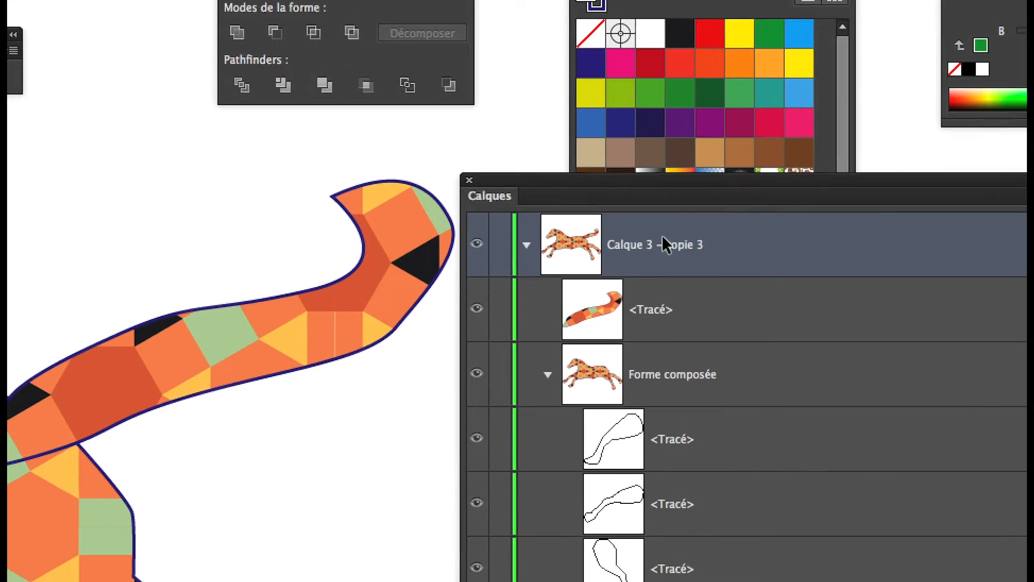
pyautogui.click(671, 458)
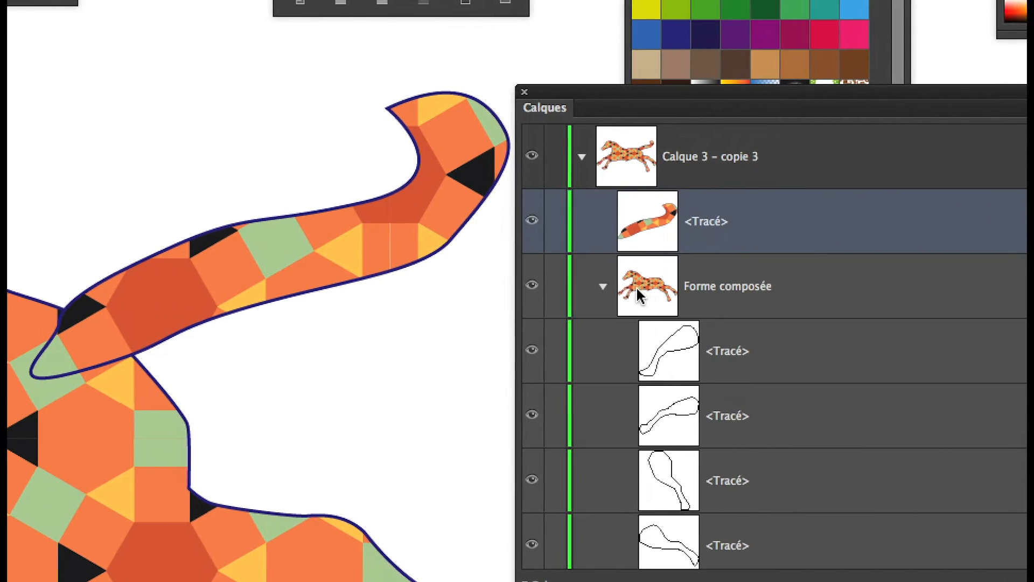
pyautogui.click(573, 285)
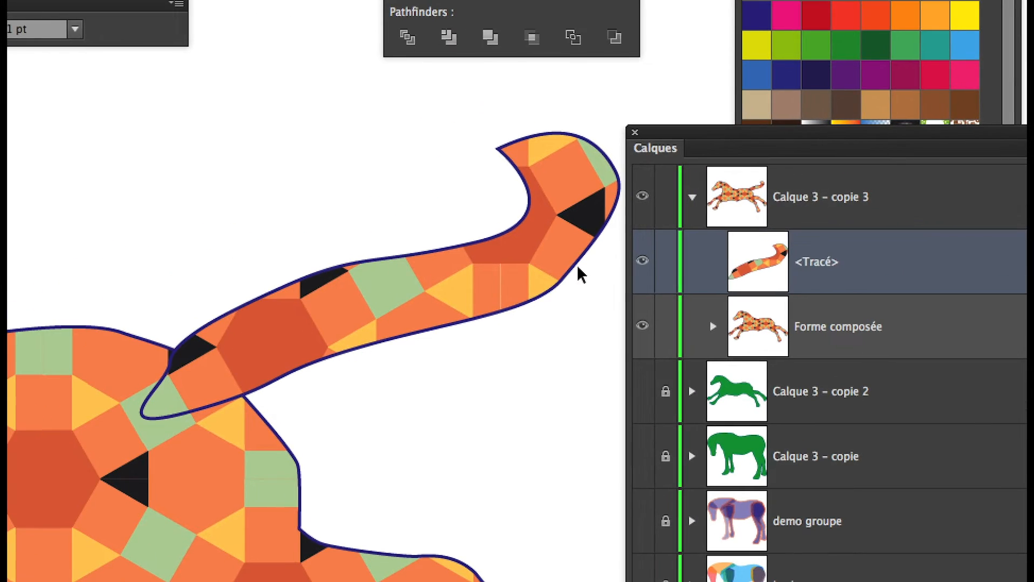
pyautogui.click(489, 258)
pyautogui.moveTo(676, 275)
pyautogui.mouseDown()
pyautogui.moveTo(675, 320)
pyautogui.moveTo(674, 293)
pyautogui.mouseUp()
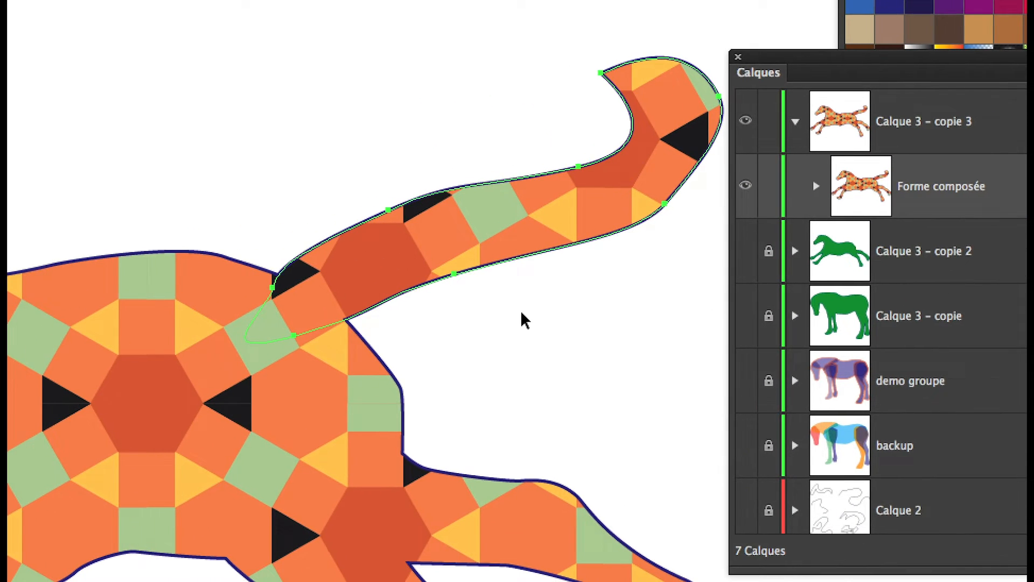
pyautogui.click(522, 314)
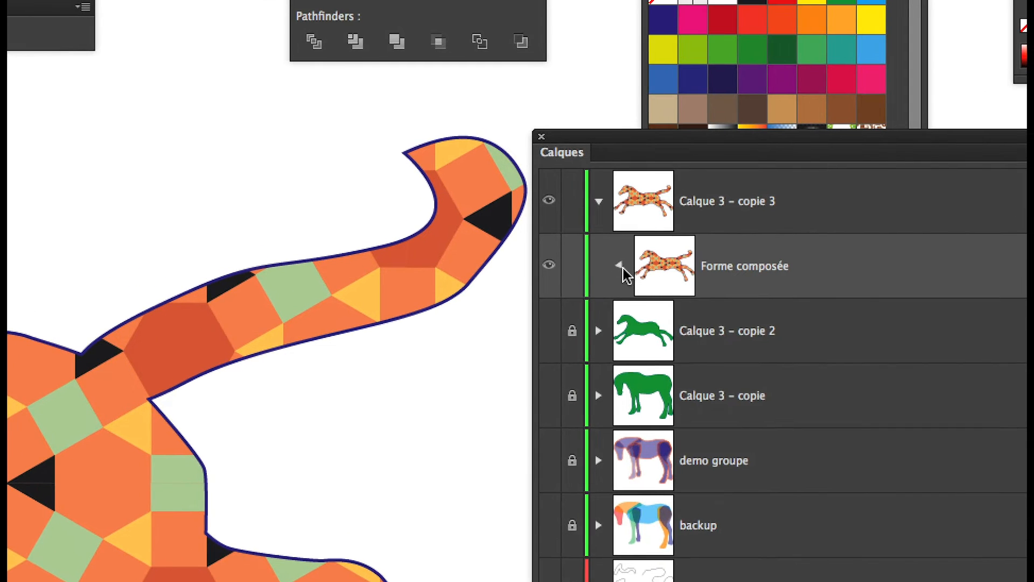
# - Review the paths inside the compound shape, target the whole shape to check its outline, and collapse and deselect it
pyautogui.click(618, 265)
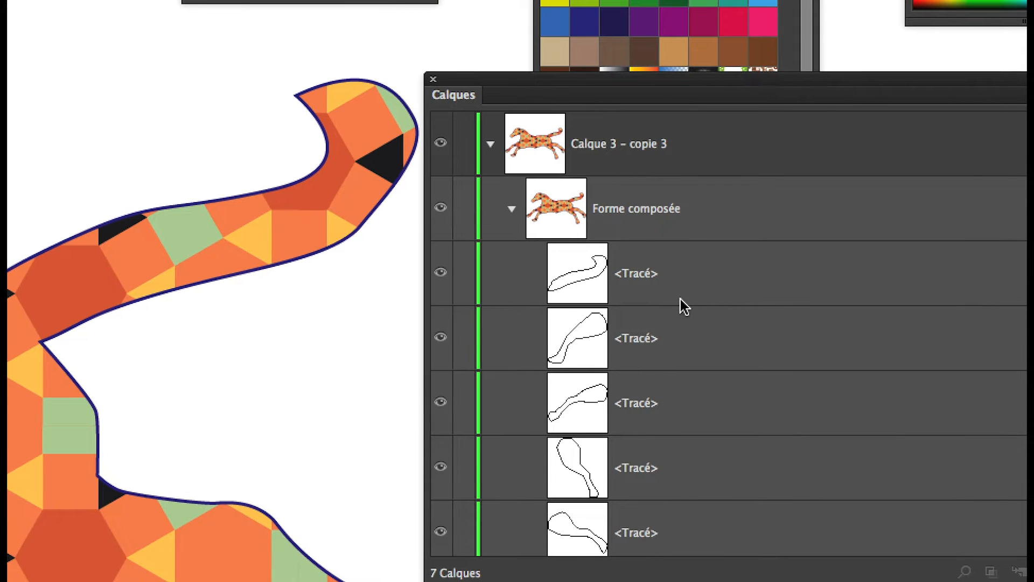
pyautogui.scroll(-1, 680, 299)
pyautogui.scroll(-4, 682, 300)
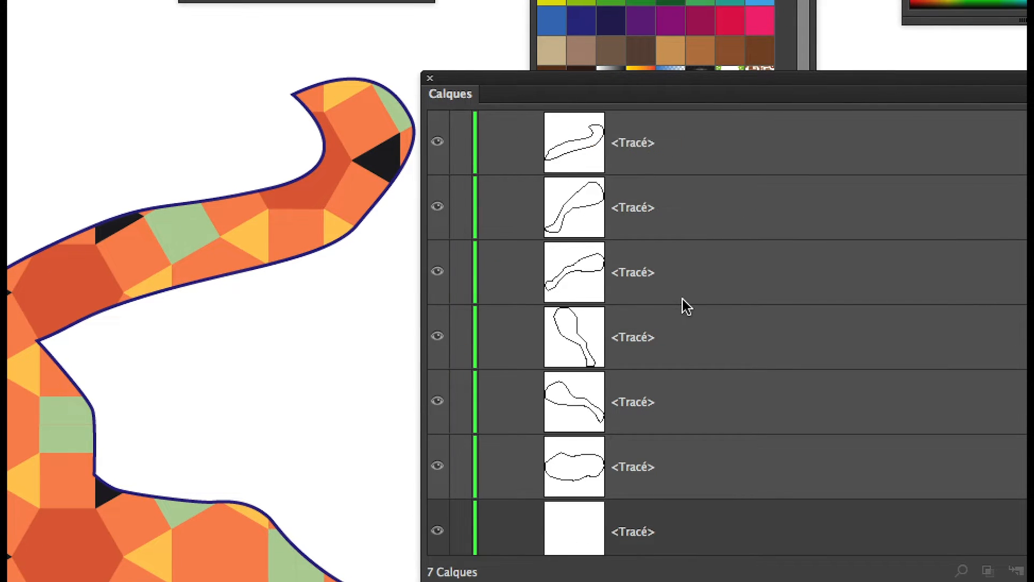
pyautogui.scroll(5, 682, 300)
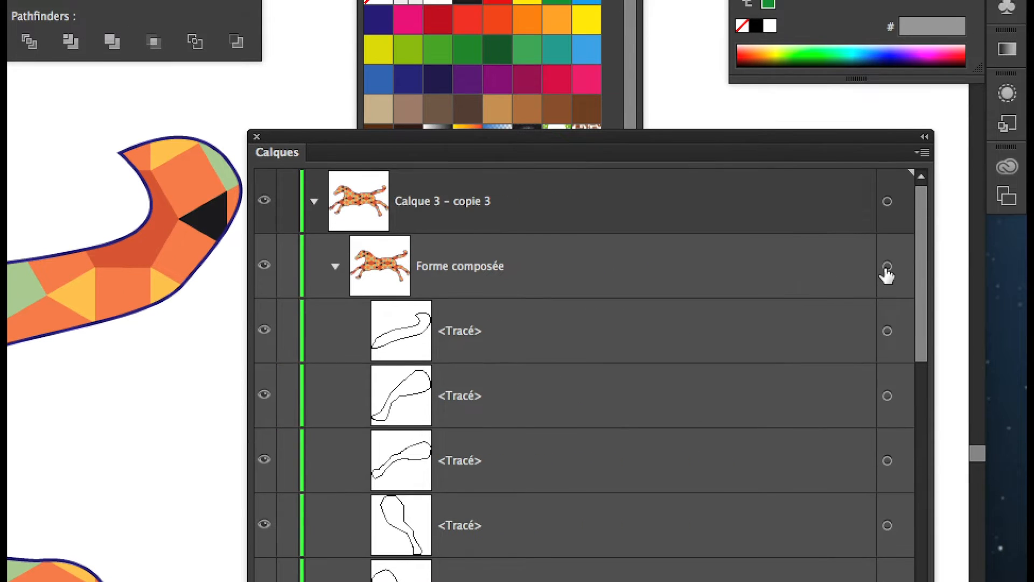
pyautogui.click(886, 266)
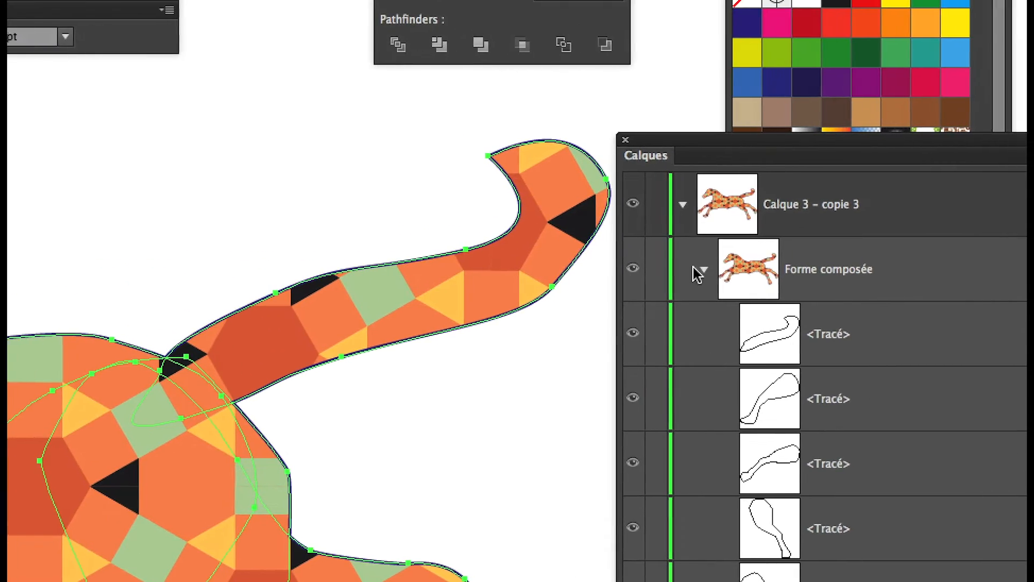
pyautogui.click(467, 261)
pyautogui.click(587, 313)
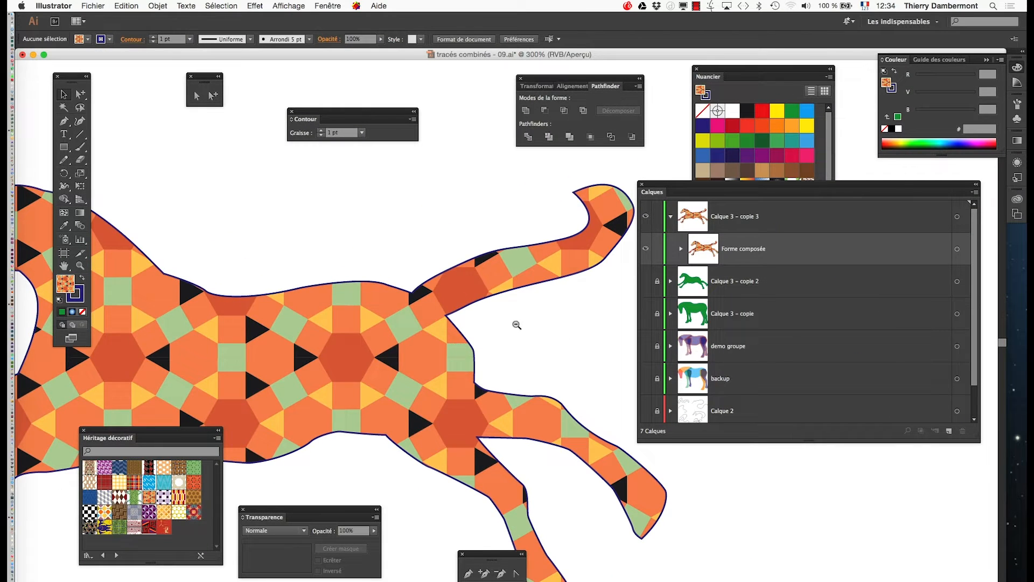
# - Select the entire horse compound shape, including the tail, in the Calque 3 - copie 3 layer
pyautogui.keyDown('alt'); pyautogui.click(535, 352); pyautogui.keyUp('alt')
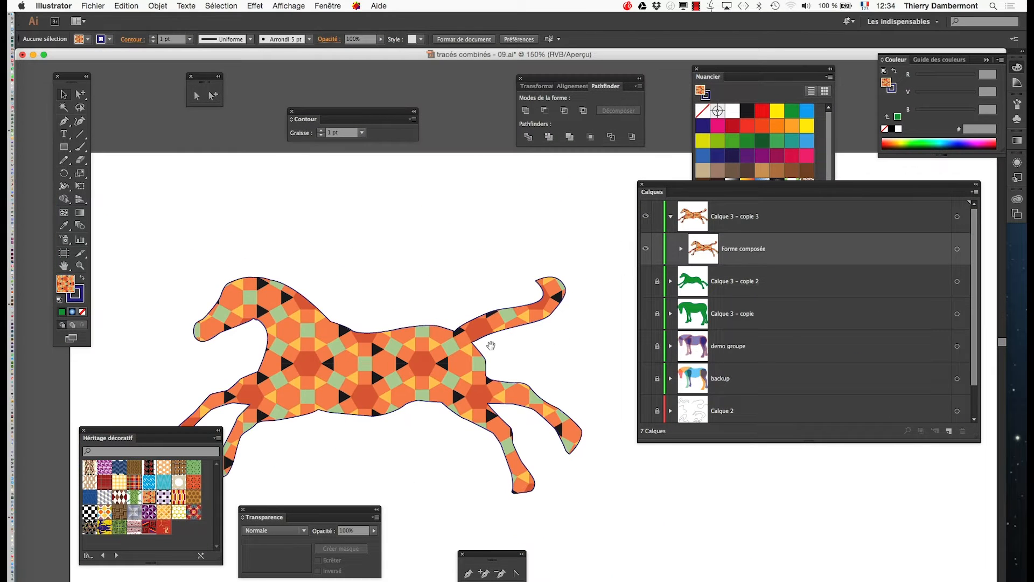
pyautogui.moveTo(491, 346); pyautogui.dragTo(526, 292)
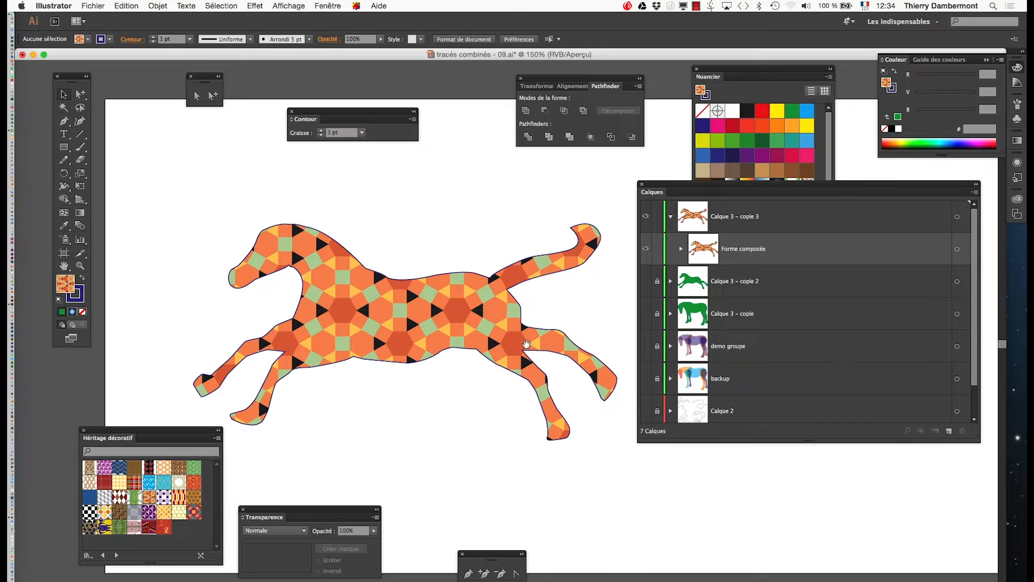
pyautogui.click(309, 290)
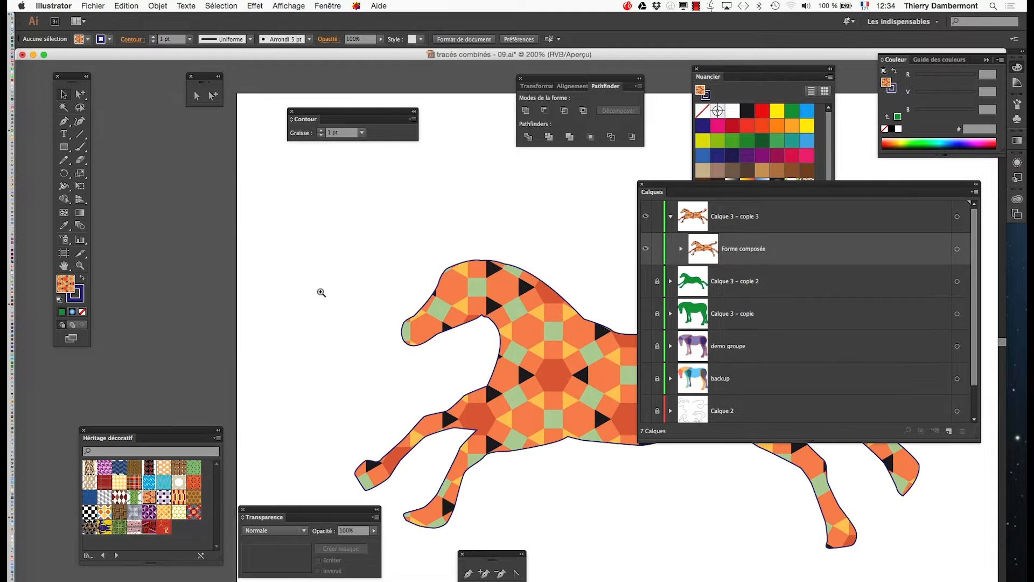
pyautogui.click(520, 325)
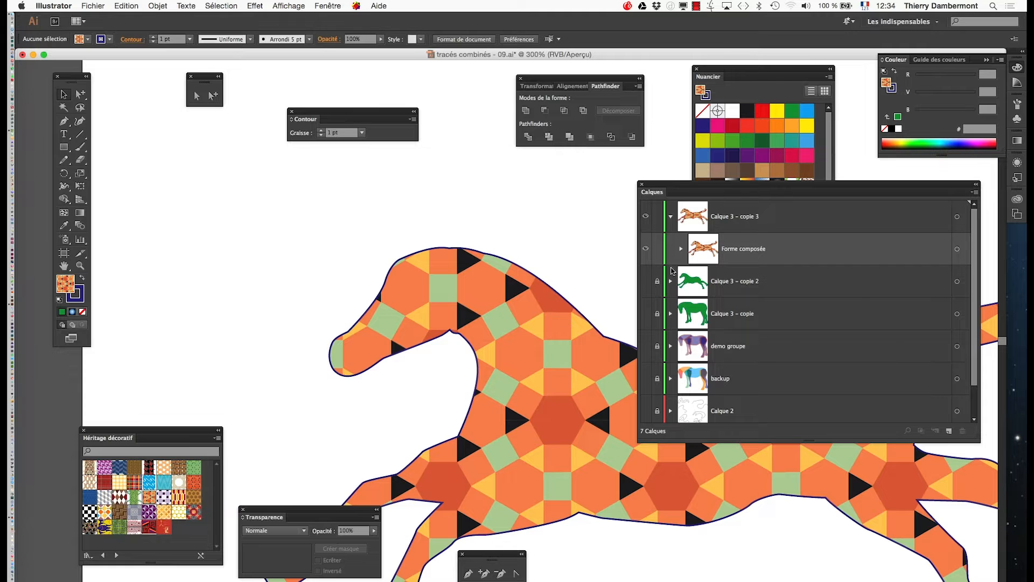
pyautogui.click(957, 249)
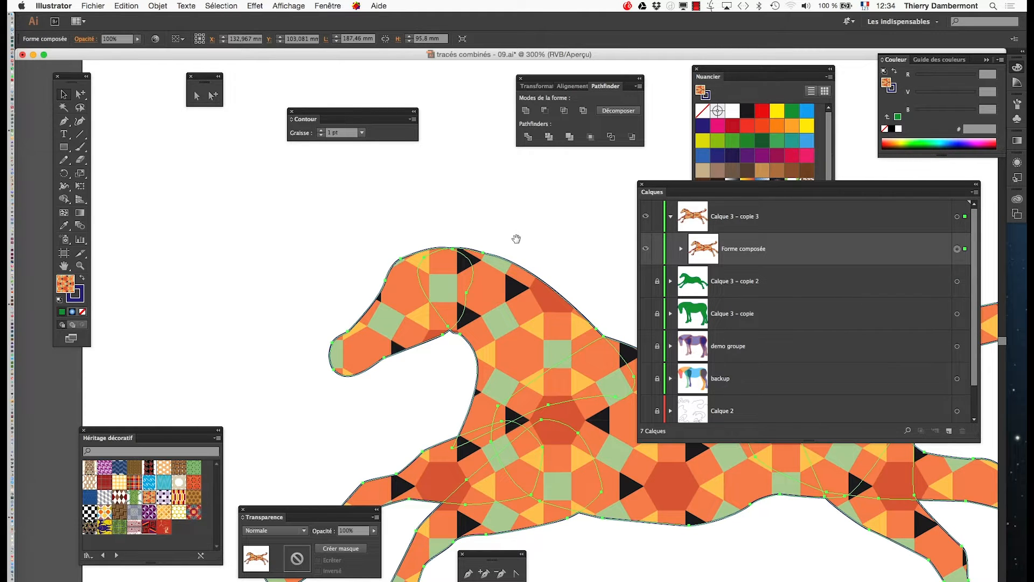
pyautogui.moveTo(8, 61)
pyautogui.moveTo(478, 328); pyautogui.dragTo(309, 250)
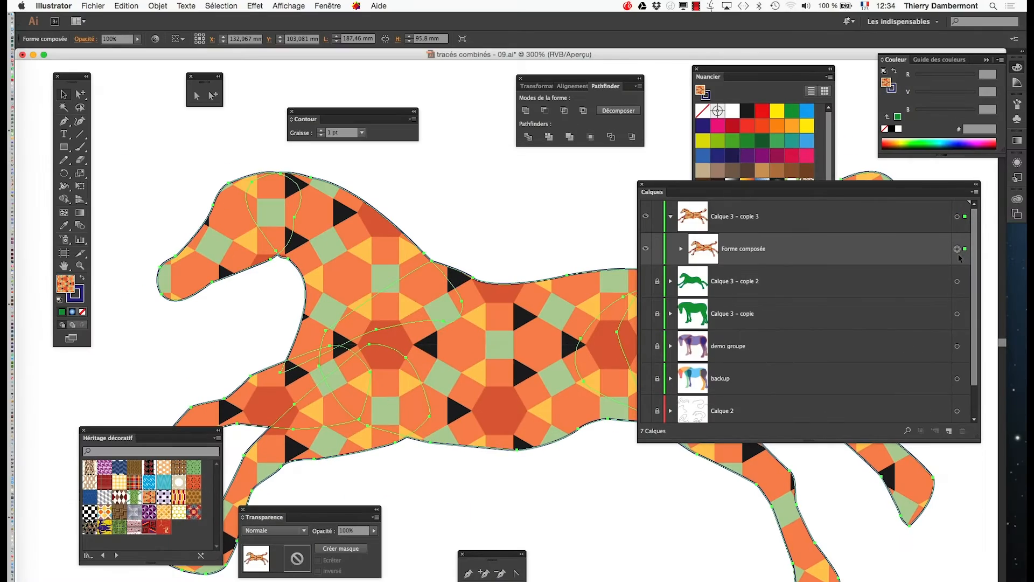
pyautogui.scroll(-2, 548, 398)
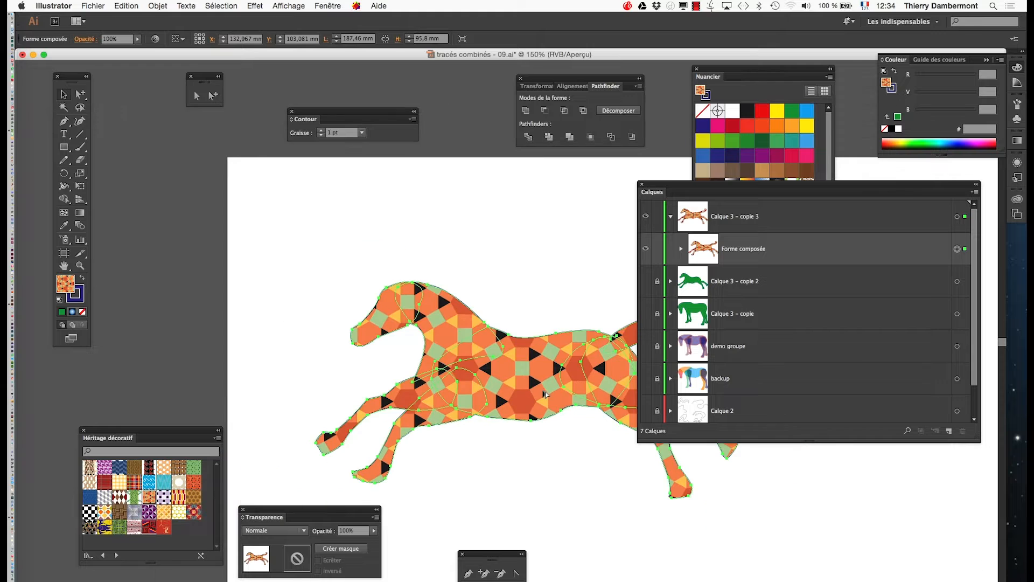
pyautogui.moveTo(416, 327); pyautogui.dragTo(287, 244)
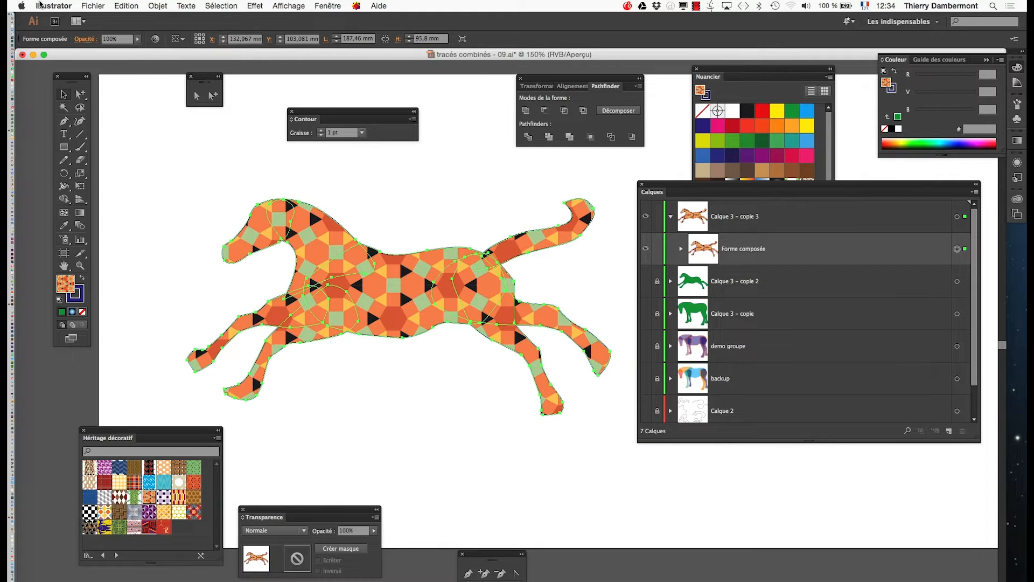
# - Review the general preferences for the double-click isolation option and close them without changing anything
pyautogui.click(59, 5)
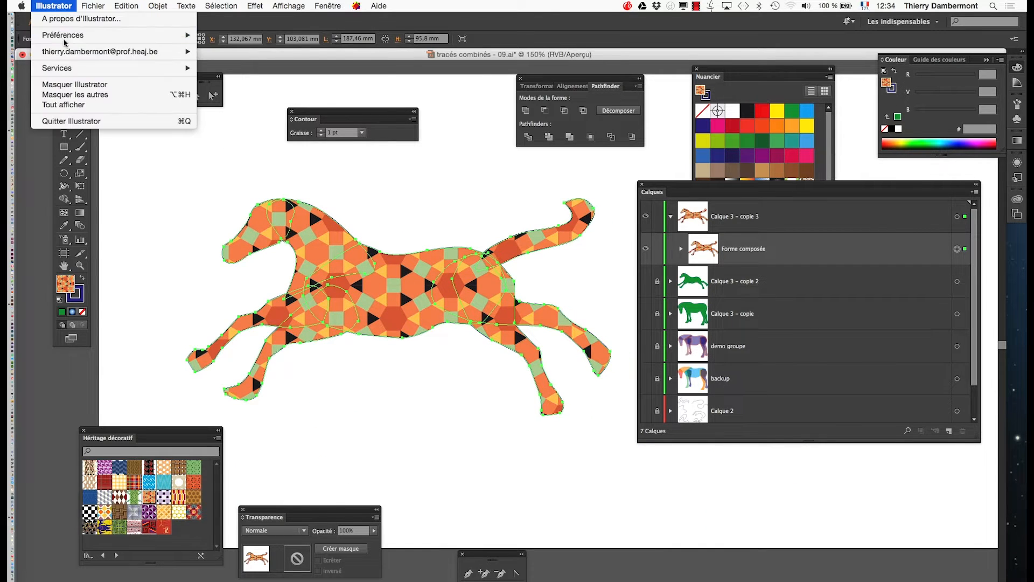
pyautogui.moveTo(172, 35)
pyautogui.click(241, 35)
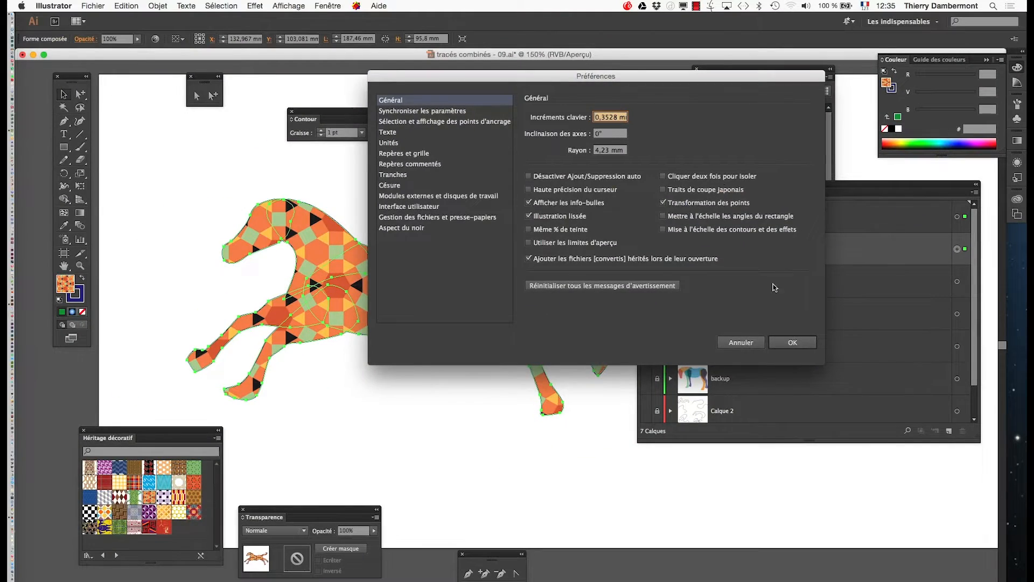
pyautogui.click(733, 347)
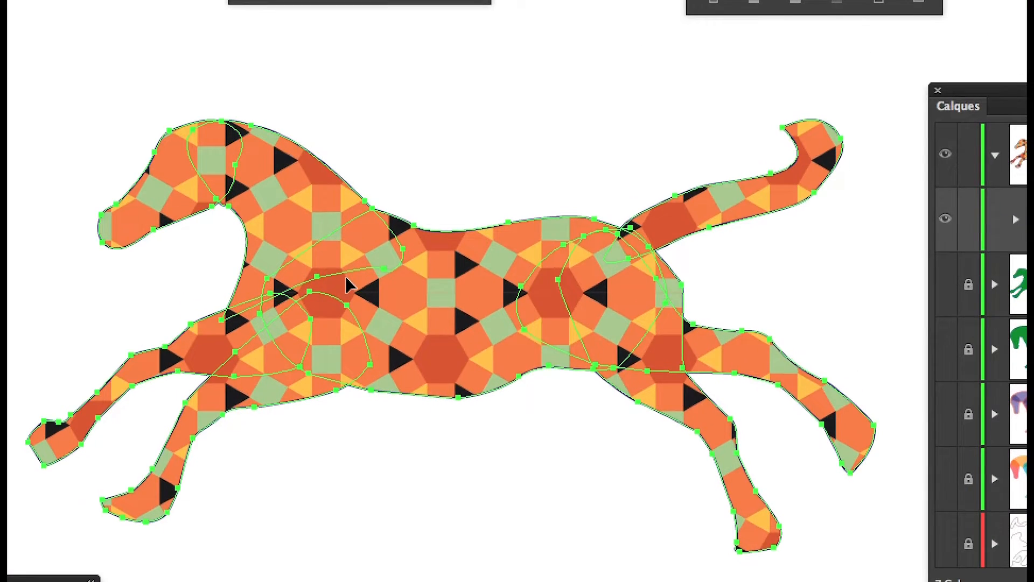
# - Isolate the horse's compound shape and select the neck path inside it
pyautogui.rightClick(351, 257)
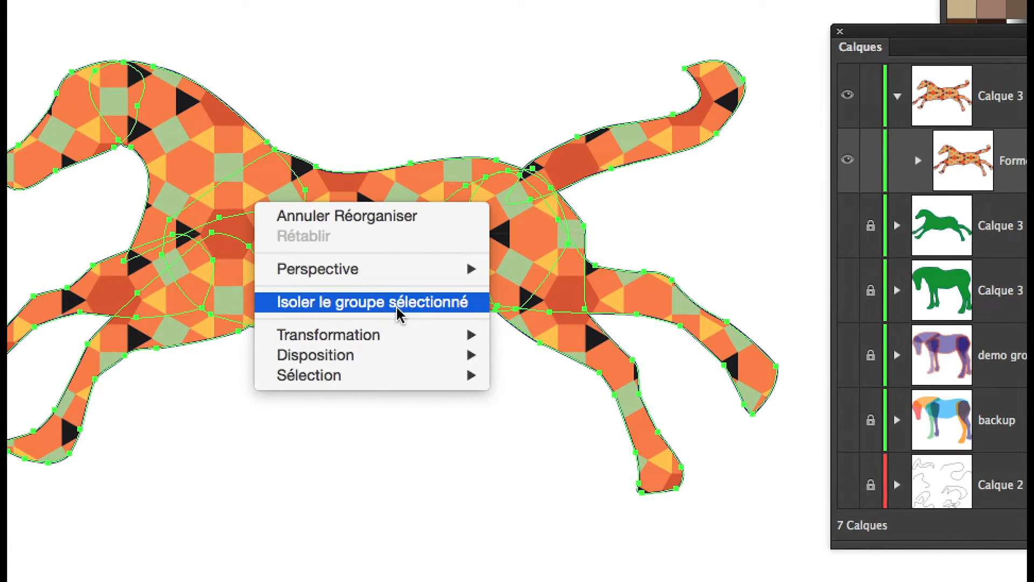
pyautogui.click(393, 308)
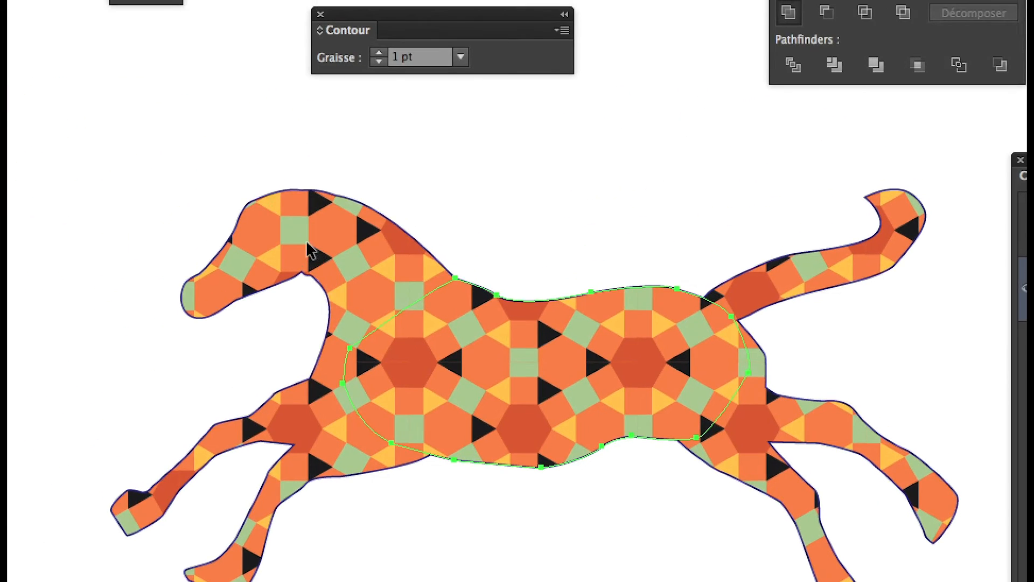
pyautogui.click(307, 243)
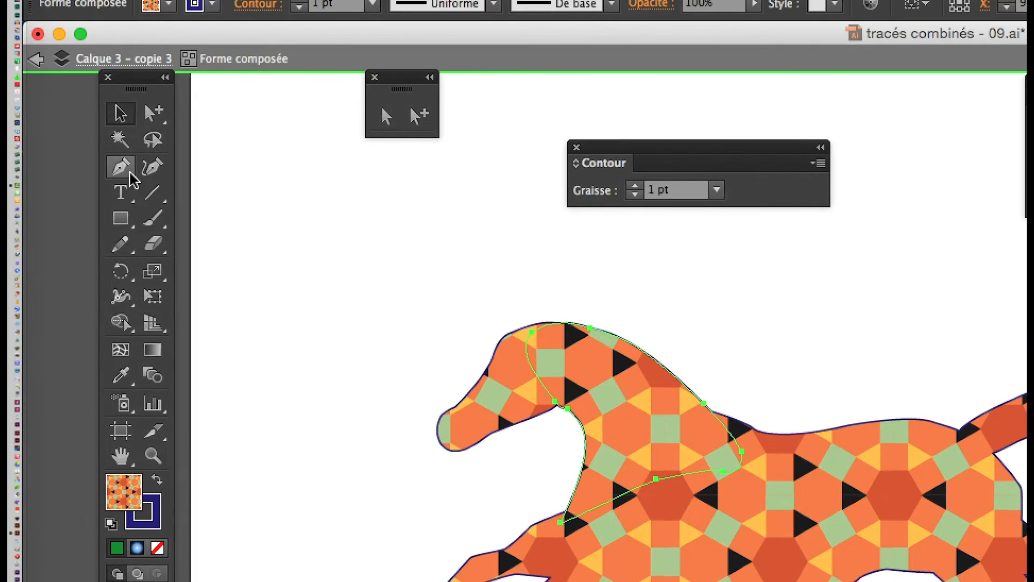
# - Draw a small closed, pointed ear overlapping the top of the horse's head with the Pen tool
pyautogui.click(127, 170)
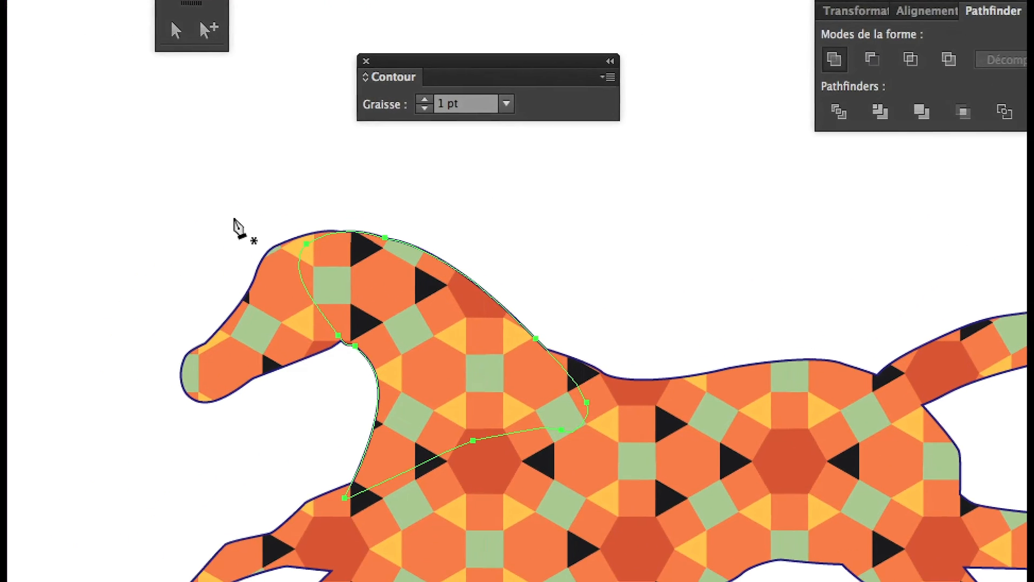
pyautogui.click(249, 220)
pyautogui.moveTo(274, 255); pyautogui.dragTo(306, 264)
pyautogui.moveTo(260, 234); pyautogui.dragTo(249, 182)
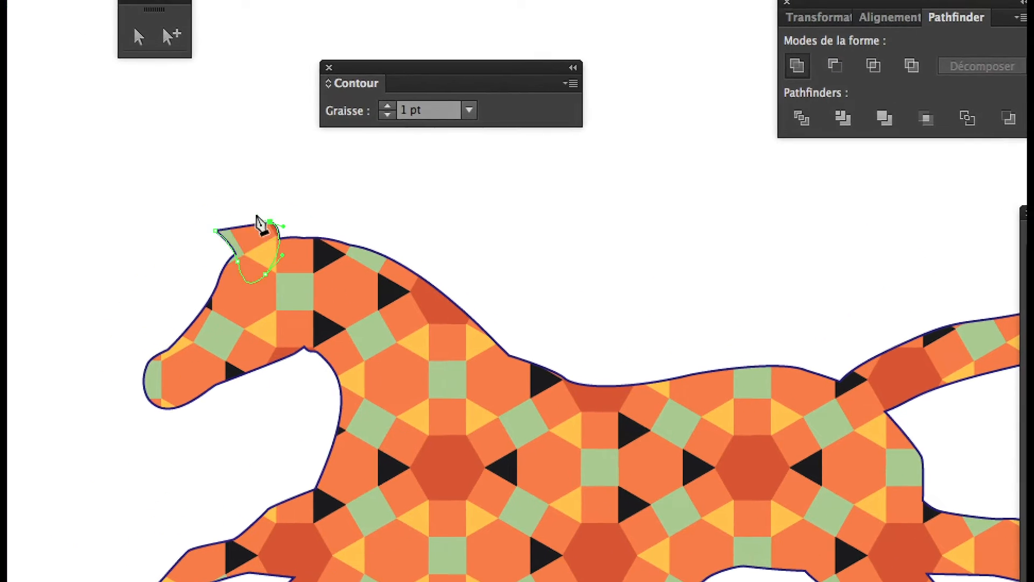
pyautogui.click(232, 226)
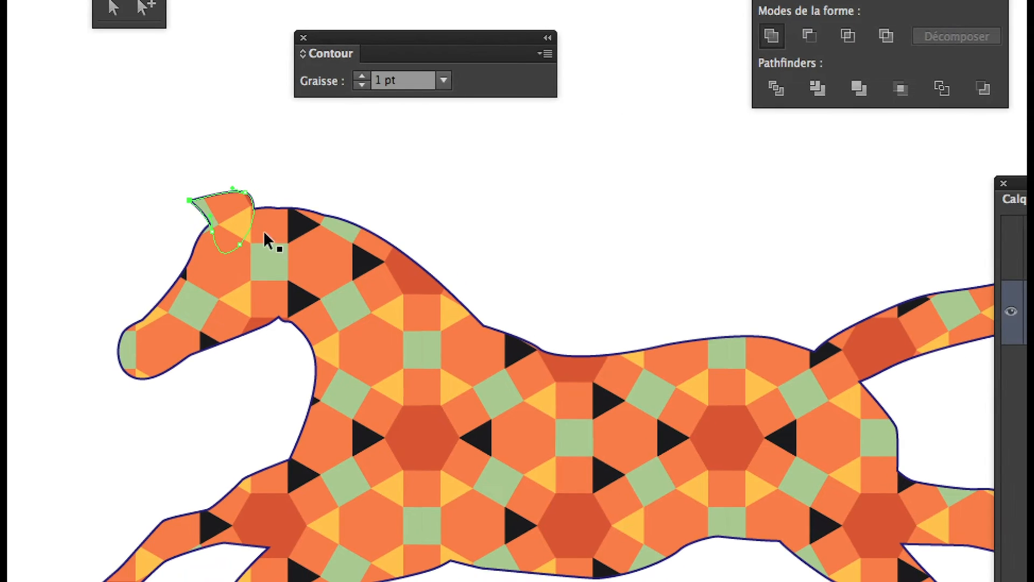
# - Reshape the ear by moving its upper rear anchor point toward the tip, making it narrower and curved, and deselect it
pyautogui.keyDown('super'); pyautogui.click(264, 233); pyautogui.keyUp('super')
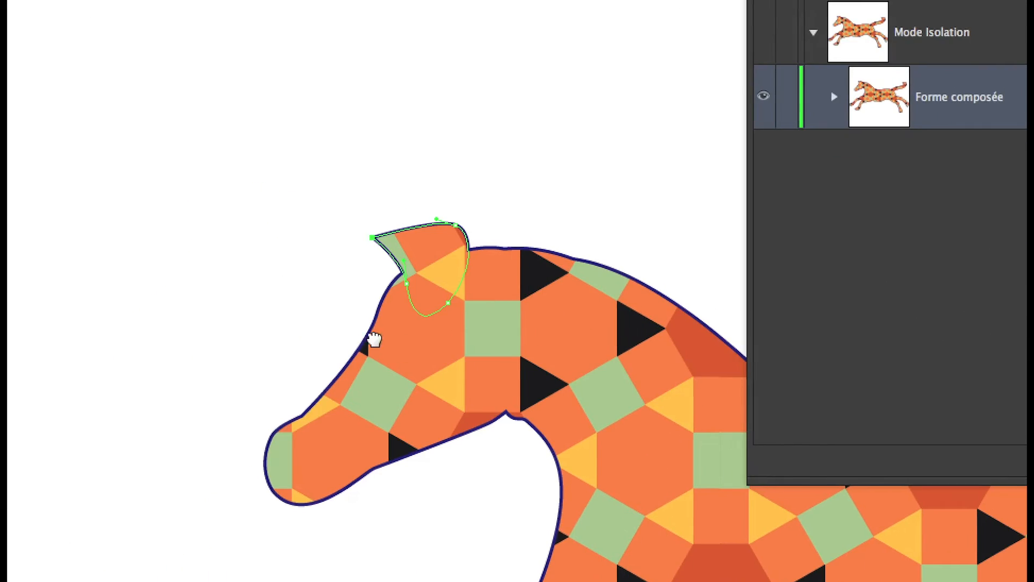
pyautogui.moveTo(650, 551); pyautogui.dragTo(482, 497)
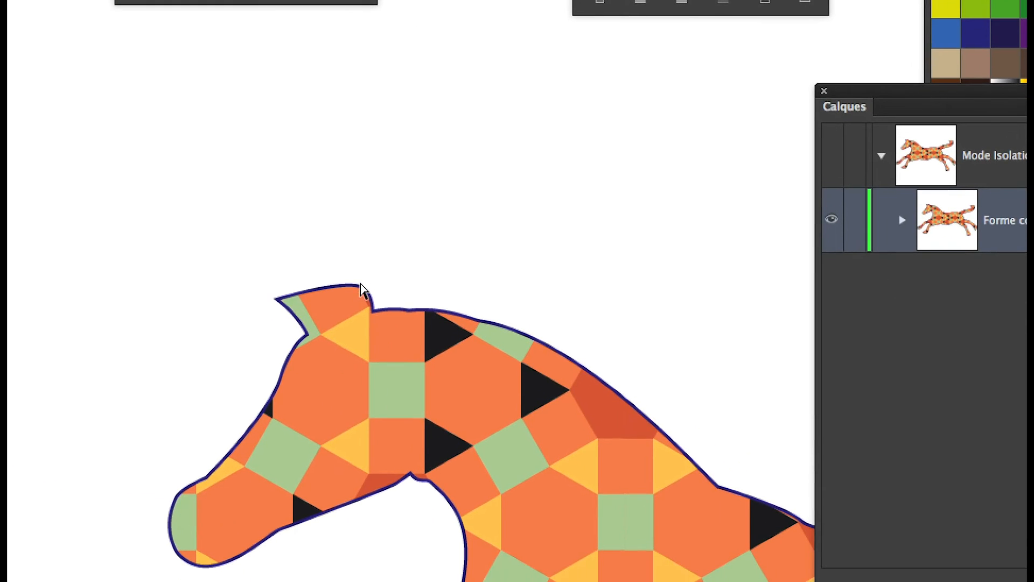
pyautogui.moveTo(360, 286); pyautogui.dragTo(311, 293)
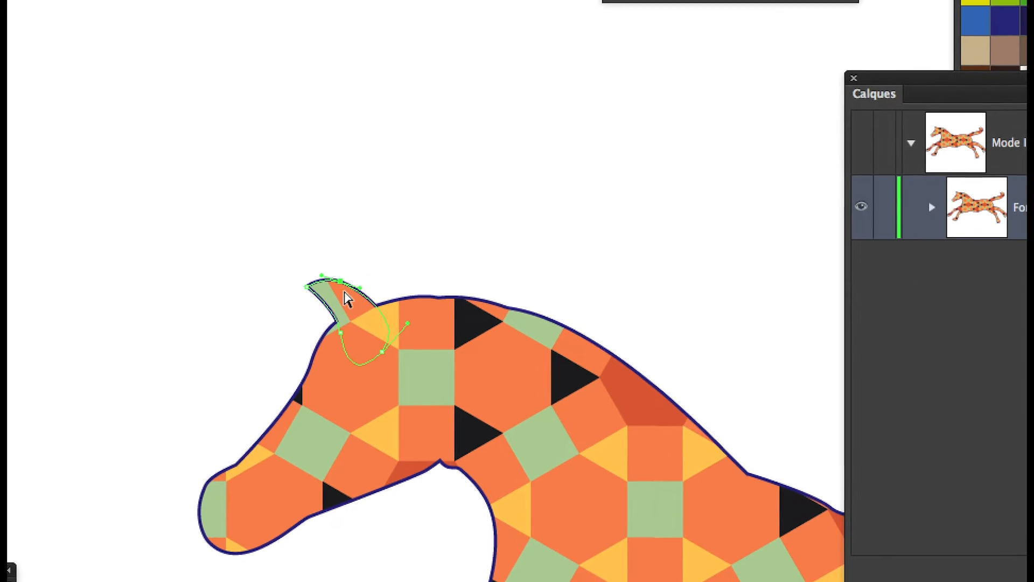
pyautogui.click(359, 290)
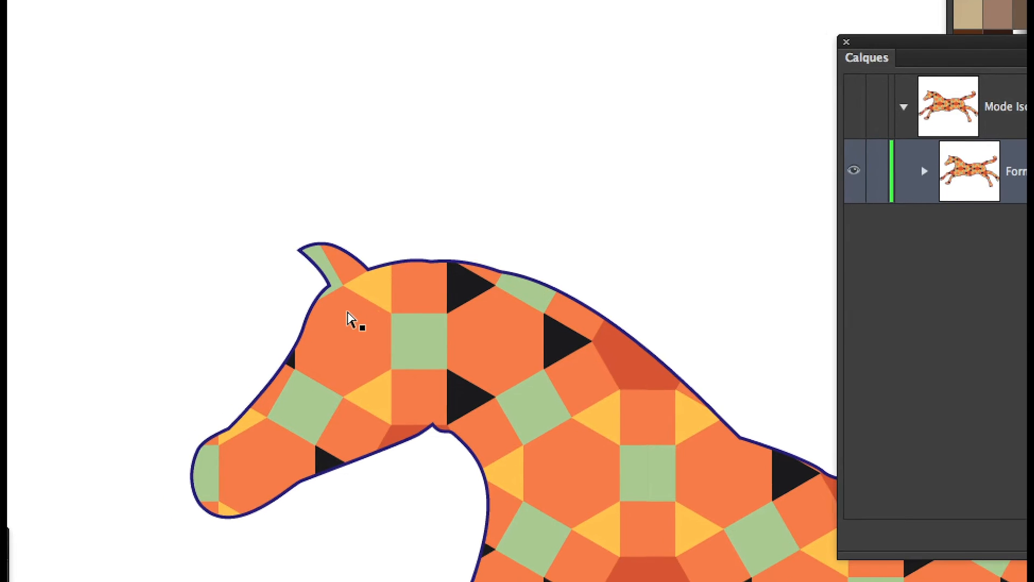
# - Place a copy of the ear just behind the first one on the horse's head and deselect it
pyautogui.click(351, 303)
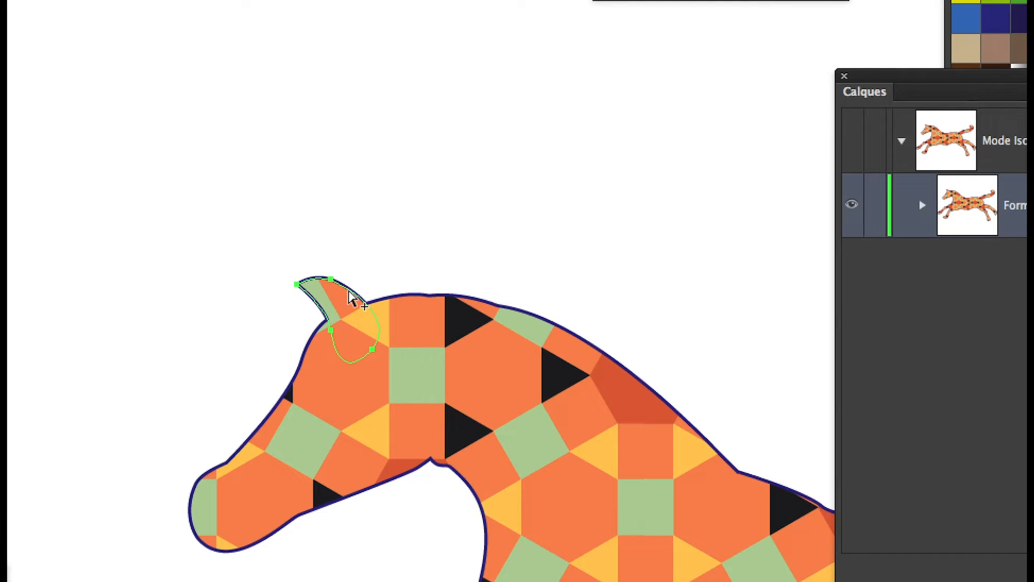
pyautogui.moveTo(357, 295); pyautogui.dragTo(405, 275)
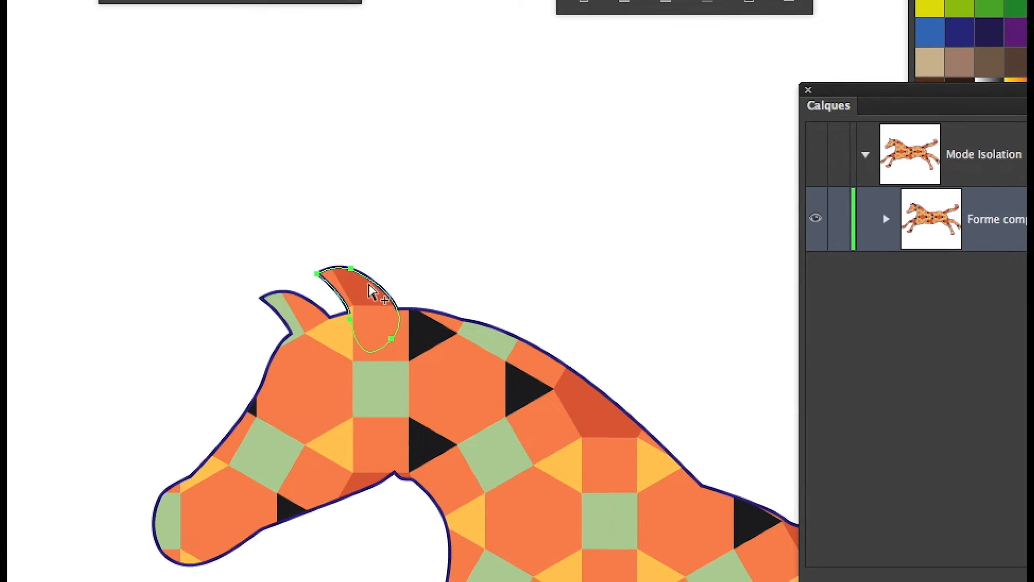
pyautogui.click(413, 295)
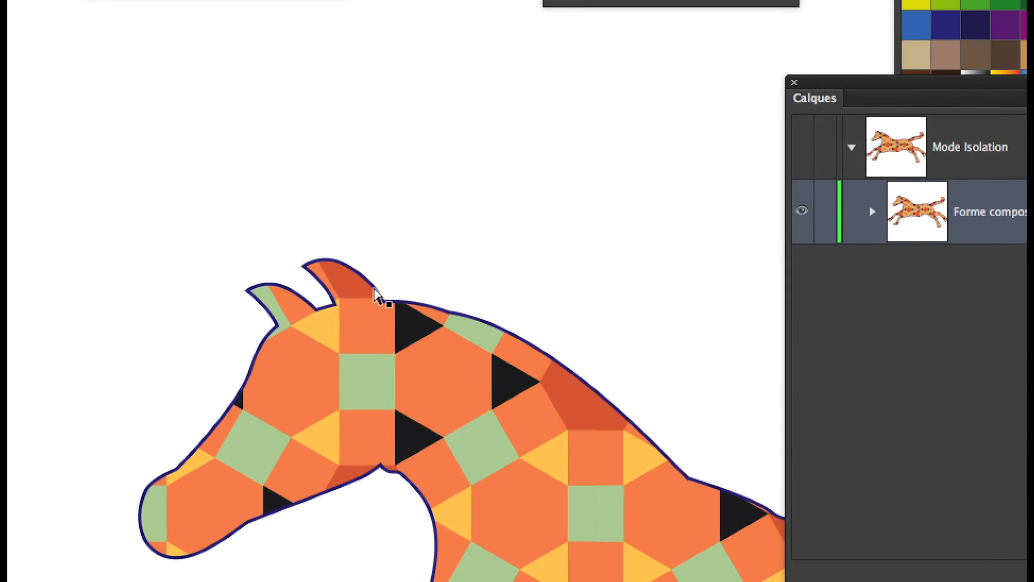
pyautogui.click(377, 298)
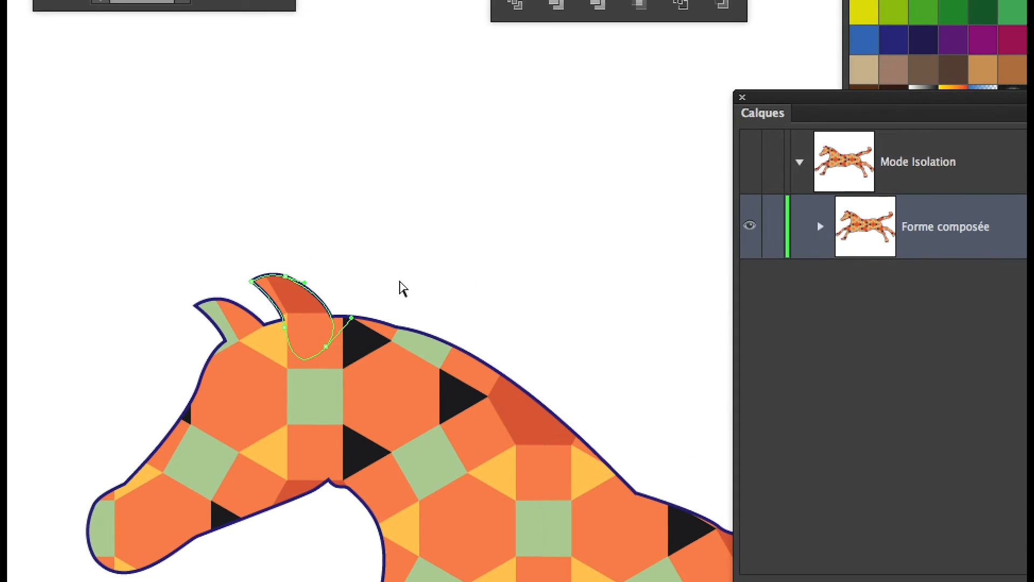
pyautogui.click(445, 254)
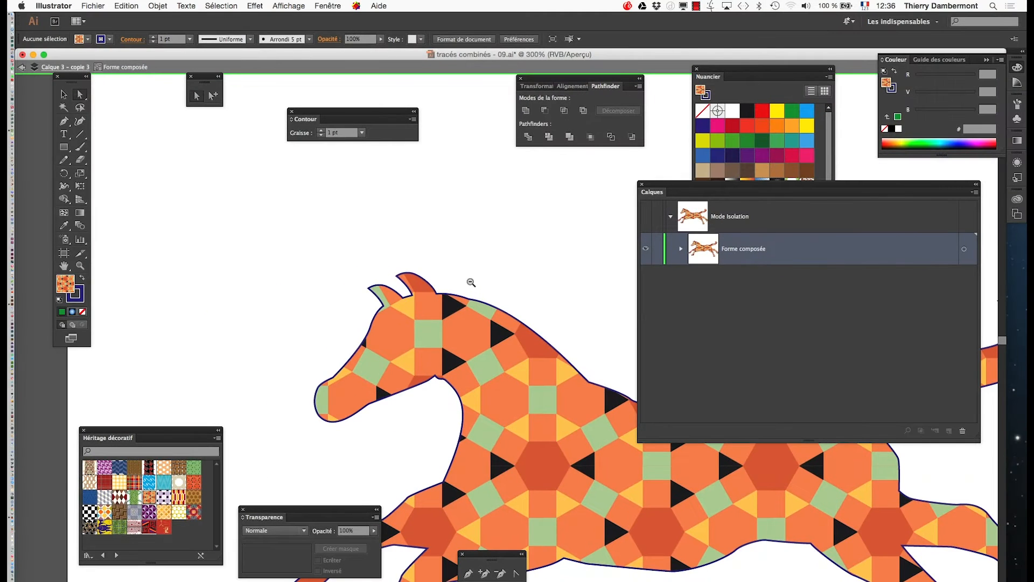
# - Show the whole horse with its two ears and exit isolation mode
pyautogui.keyDown('alt'); pyautogui.keyDown('super'); pyautogui.click(471, 283); pyautogui.keyUp('super'); pyautogui.keyUp('alt')
pyautogui.keyDown('alt'); pyautogui.keyDown('super'); pyautogui.click(506, 330); pyautogui.keyUp('super'); pyautogui.keyUp('alt')
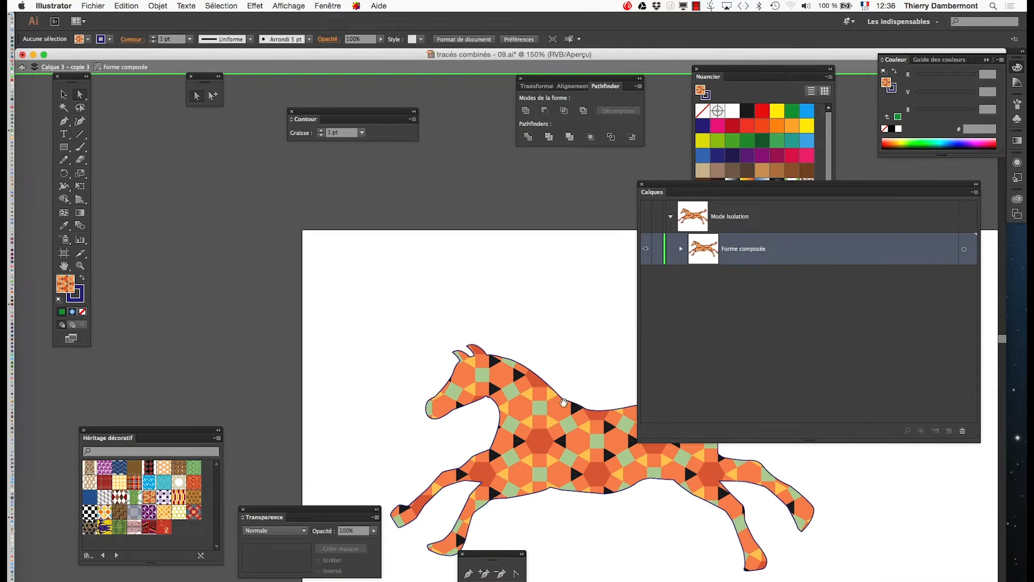
pyautogui.moveTo(564, 403); pyautogui.dragTo(371, 289)
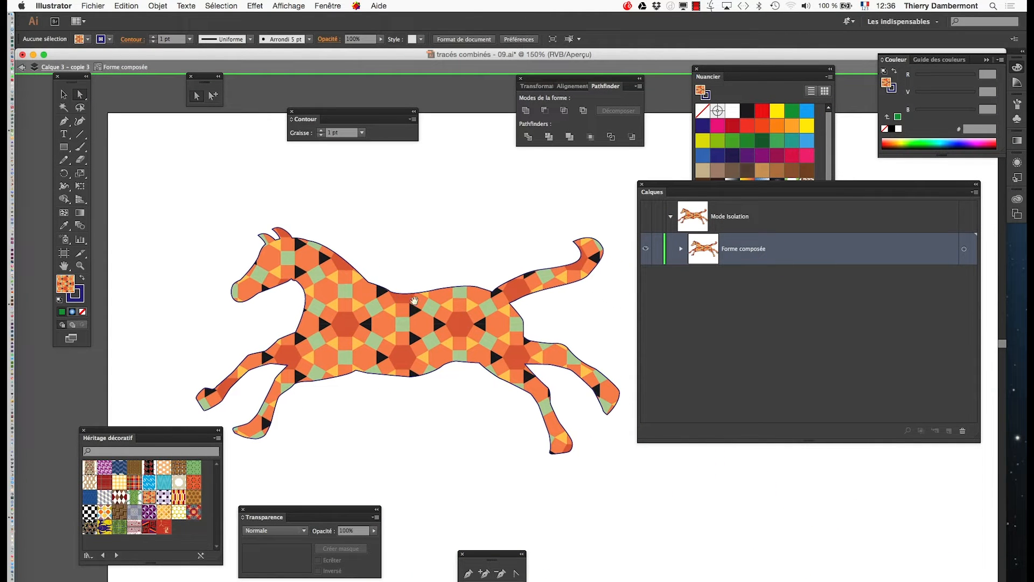
pyautogui.moveTo(441, 333); pyautogui.dragTo(422, 316)
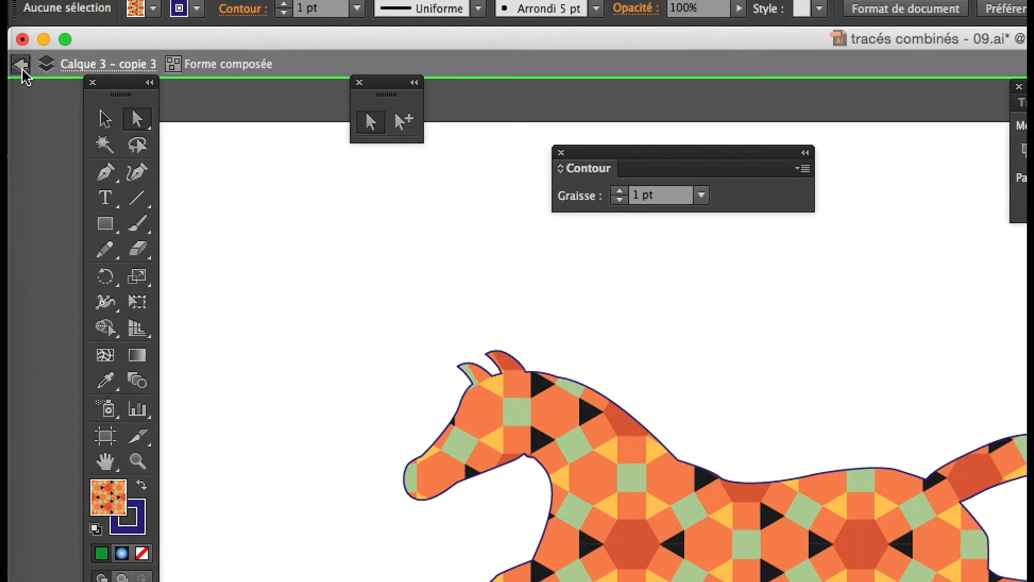
pyautogui.click(22, 67)
pyautogui.click(21, 67)
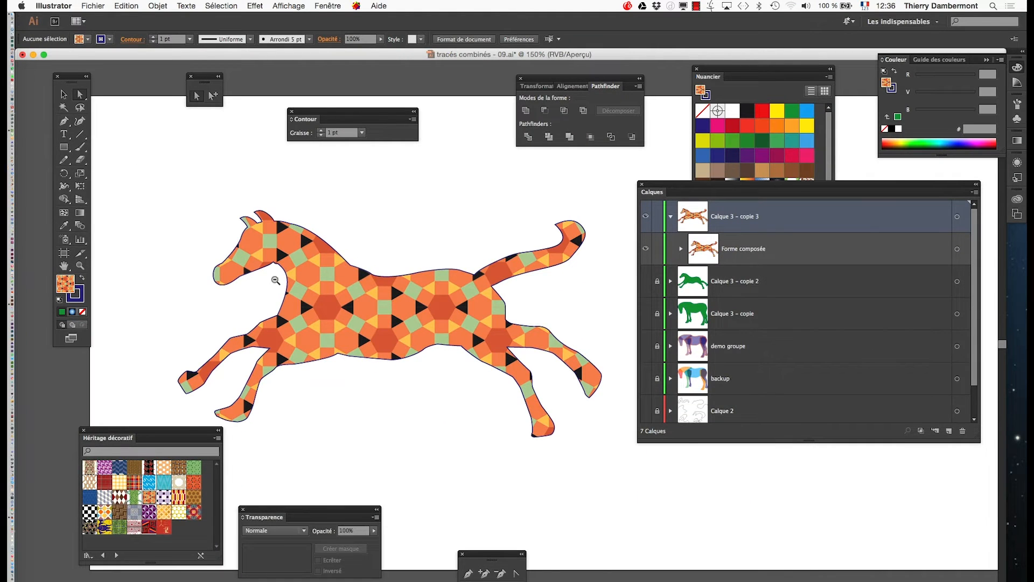
pyautogui.keyDown('alt'); pyautogui.keyDown('super'); pyautogui.click(275, 279); pyautogui.keyUp('super'); pyautogui.keyUp('alt')
pyautogui.moveTo(450, 345); pyautogui.dragTo(258, 297)
pyautogui.click(92, 5)
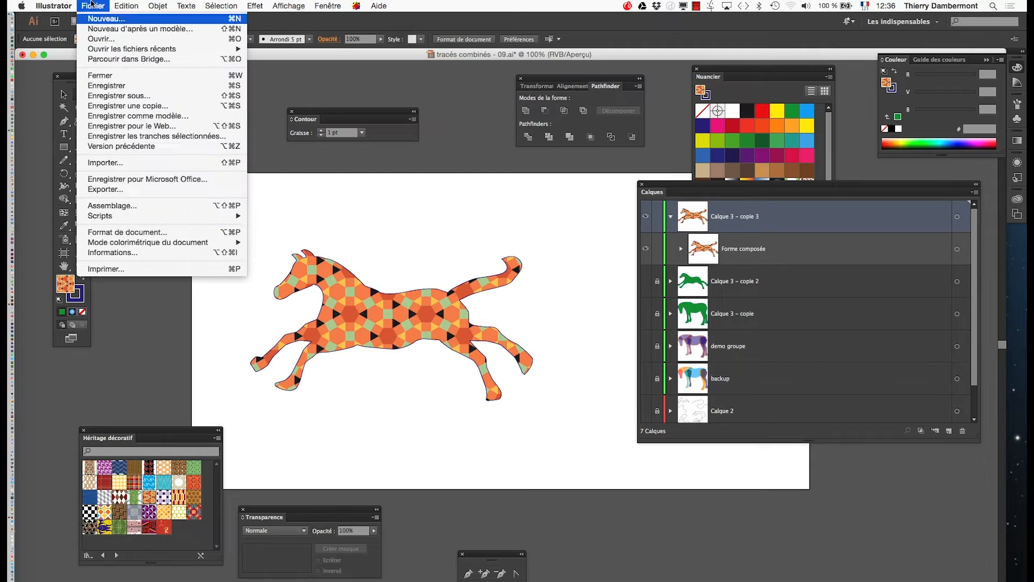
pyautogui.click(520, 424)
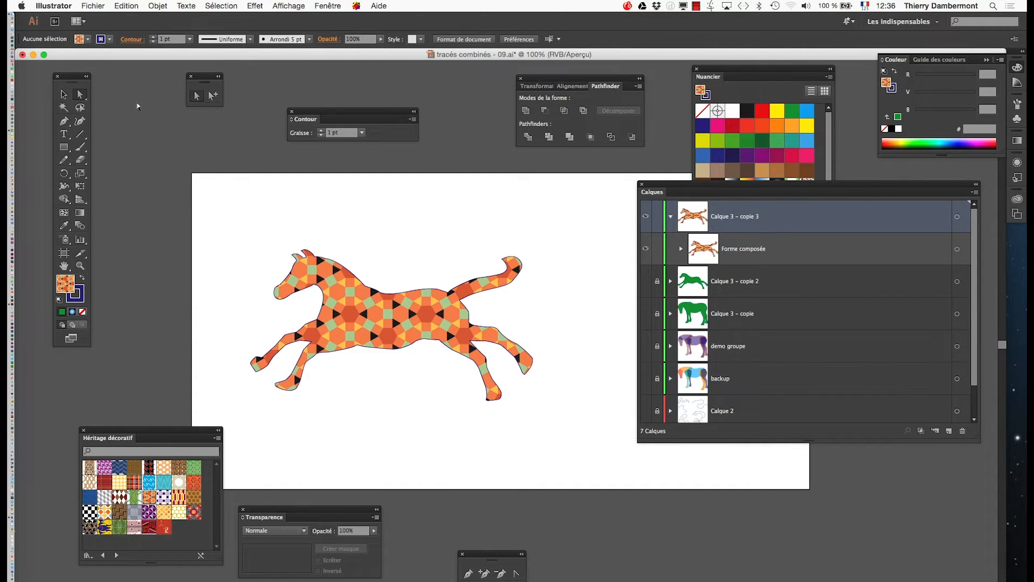
# - Select the entire horse and duplicate its layer, Calque 3 - copie 3, keeping the original hidden and locked
pyautogui.click(214, 96)
pyautogui.moveTo(236, 223); pyautogui.dragTo(593, 442)
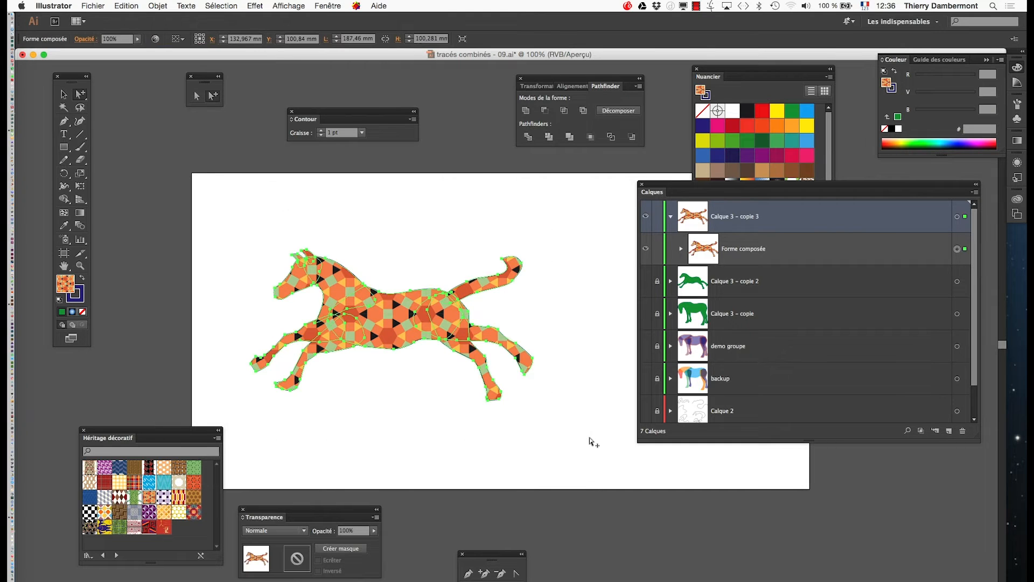
pyautogui.click(670, 216)
pyautogui.moveTo(781, 216); pyautogui.dragTo(949, 426)
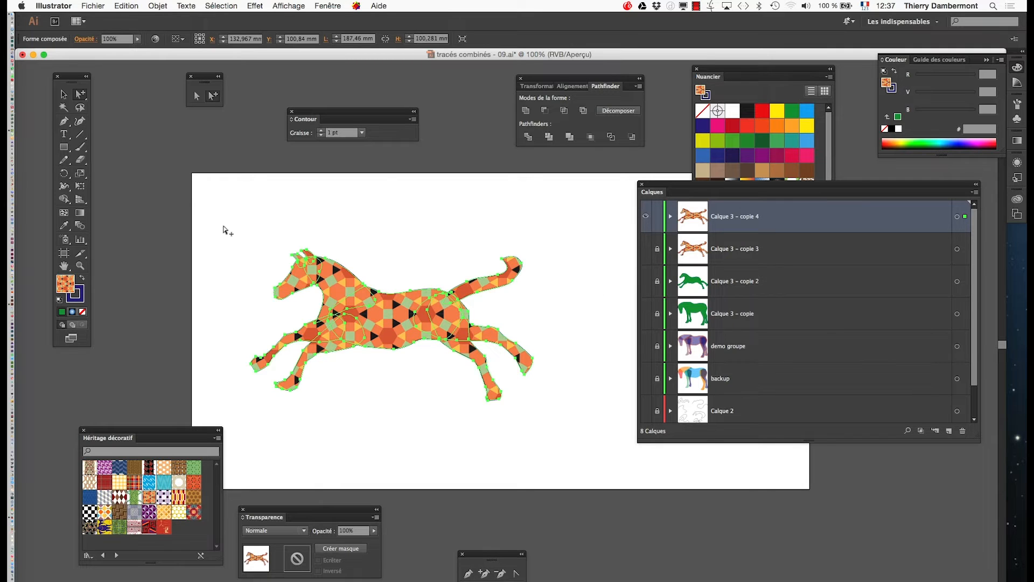
# - Try stretching the whole horse vertically to about 158 mm high with Free Transform, and undo both stretches
pyautogui.click(79, 186)
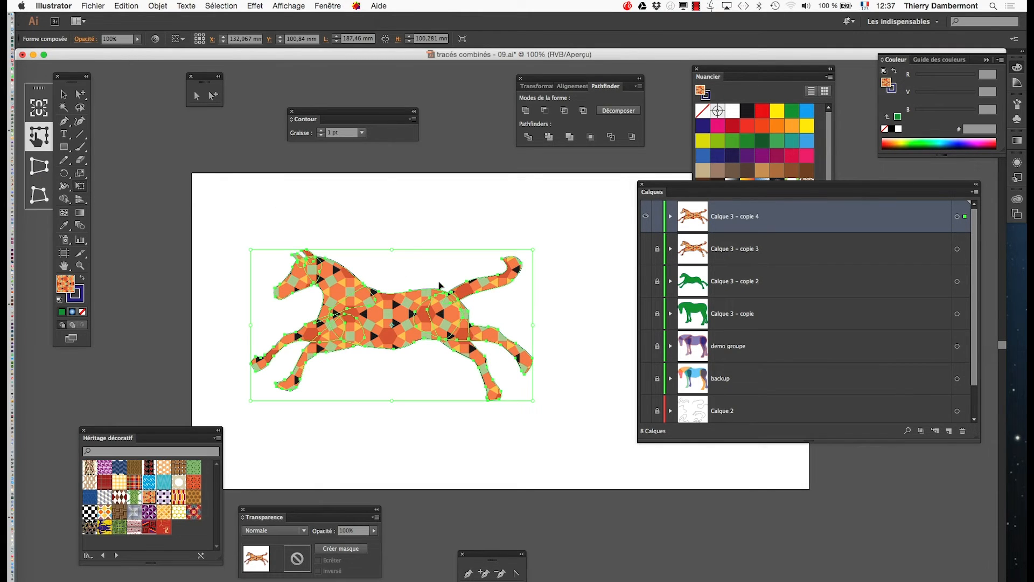
pyautogui.moveTo(392, 249); pyautogui.dragTo(392, 200)
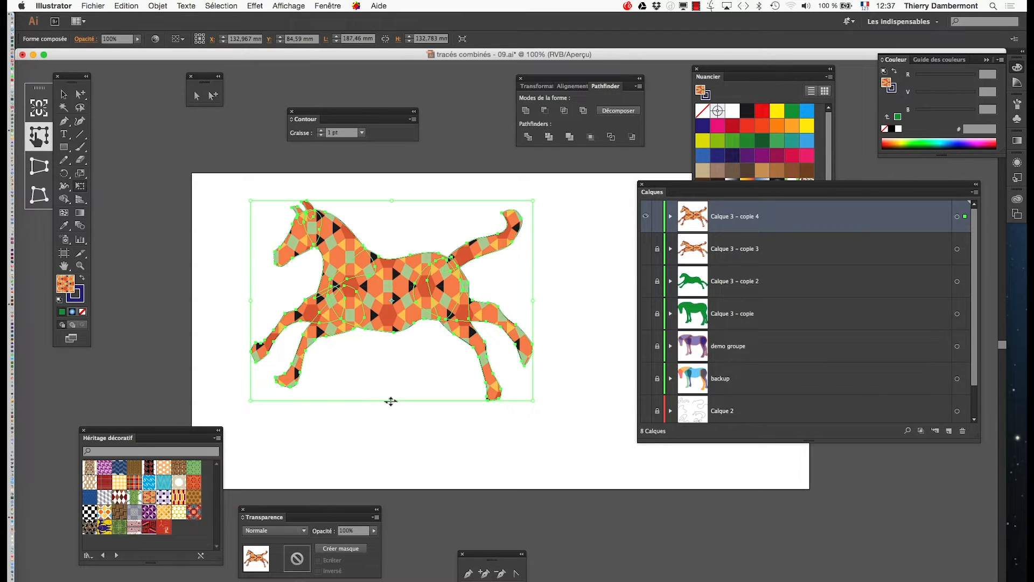
pyautogui.moveTo(391, 402); pyautogui.dragTo(392, 438)
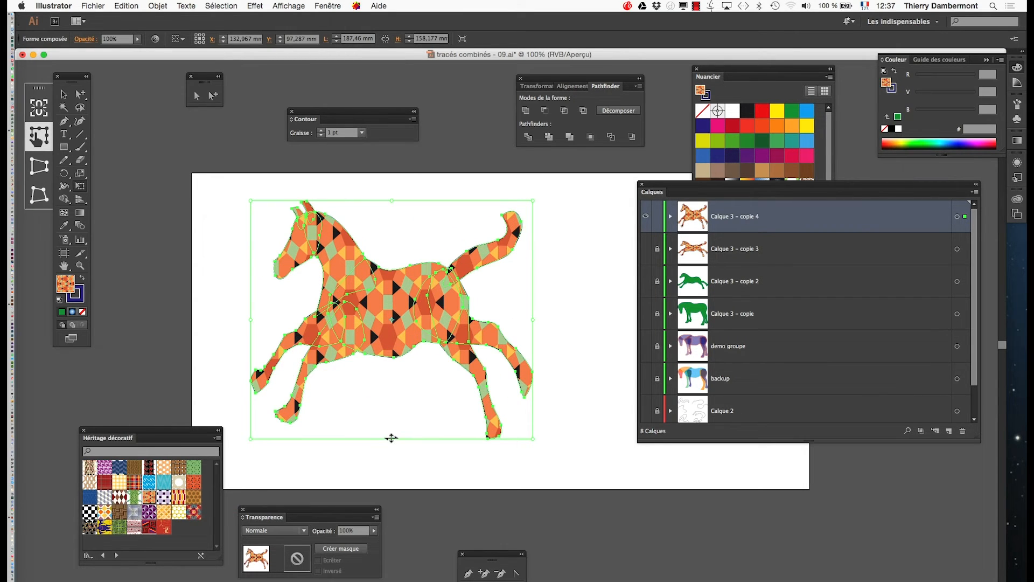
pyautogui.press('super+z')
pyautogui.press('super+z')
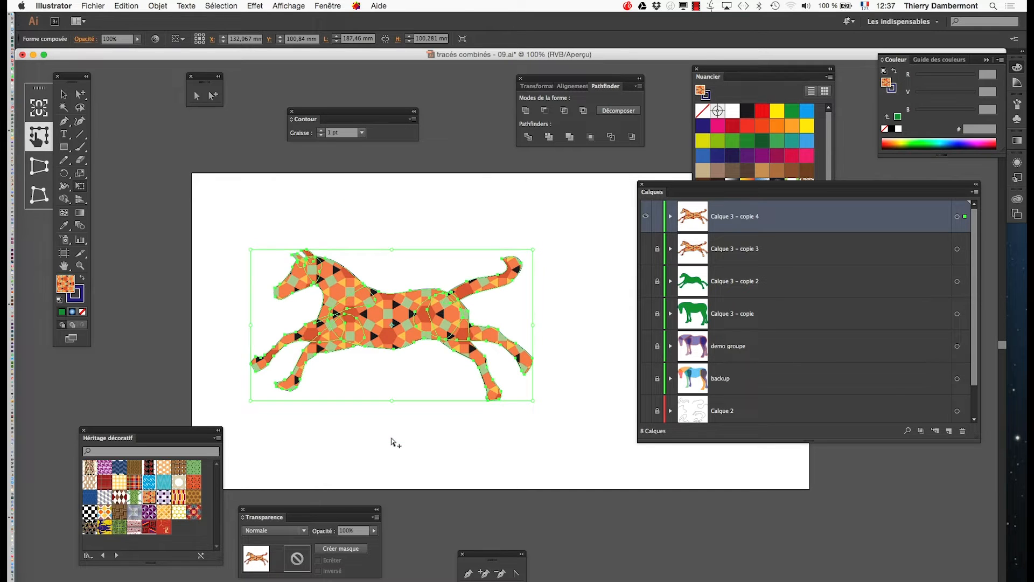
pyautogui.press('v')
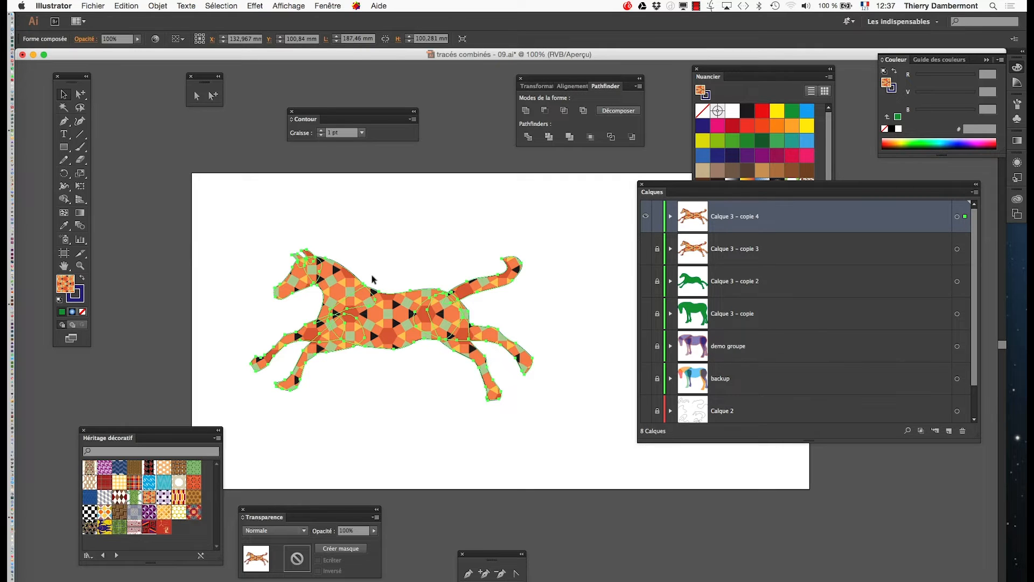
# - Select the anchor points of the belly, hindquarters, hind legs and tail, and rotate them counterclockwise so the rear kicks upward
pyautogui.moveTo(81, 94); pyautogui.dragTo(112, 98)
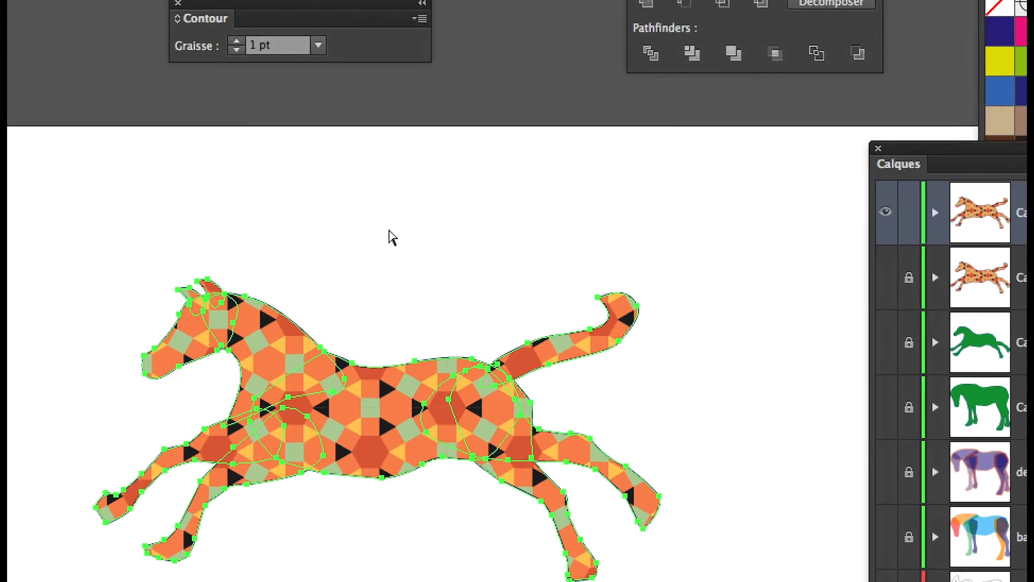
pyautogui.click(395, 218)
pyautogui.moveTo(389, 210); pyautogui.dragTo(718, 581)
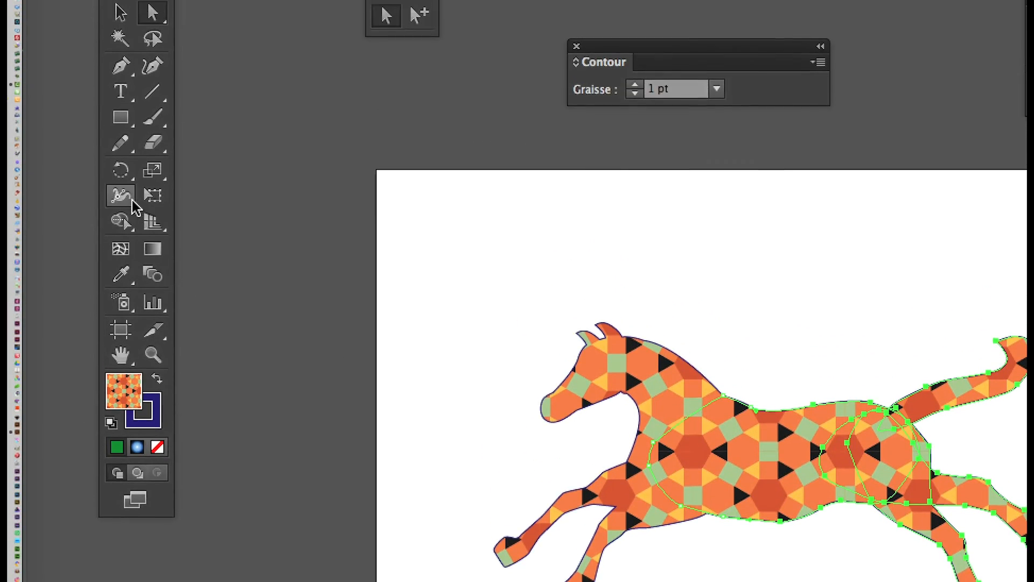
pyautogui.click(126, 192)
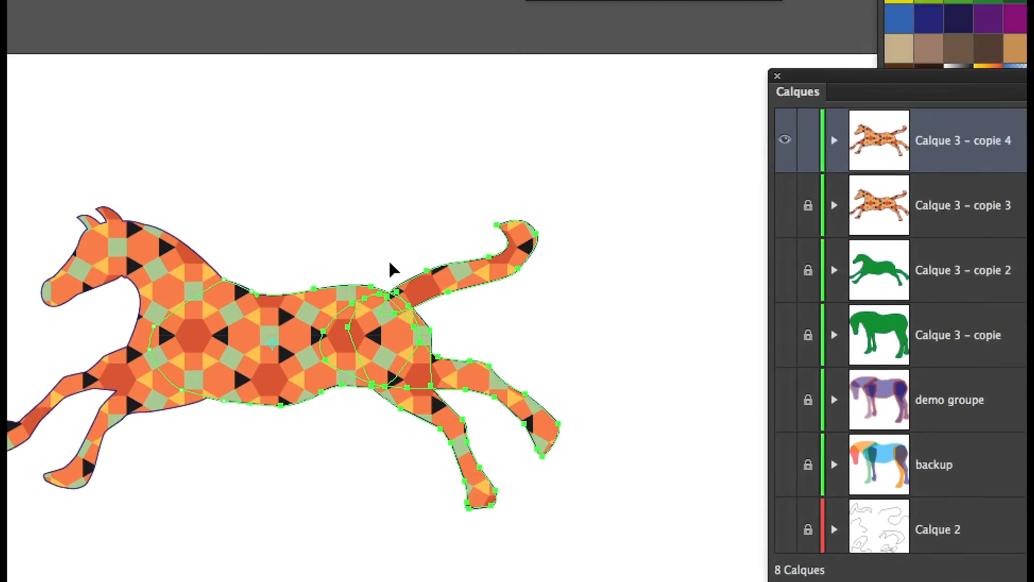
pyautogui.moveTo(392, 268); pyautogui.dragTo(346, 166)
pyautogui.moveTo(376, 231); pyautogui.dragTo(369, 225)
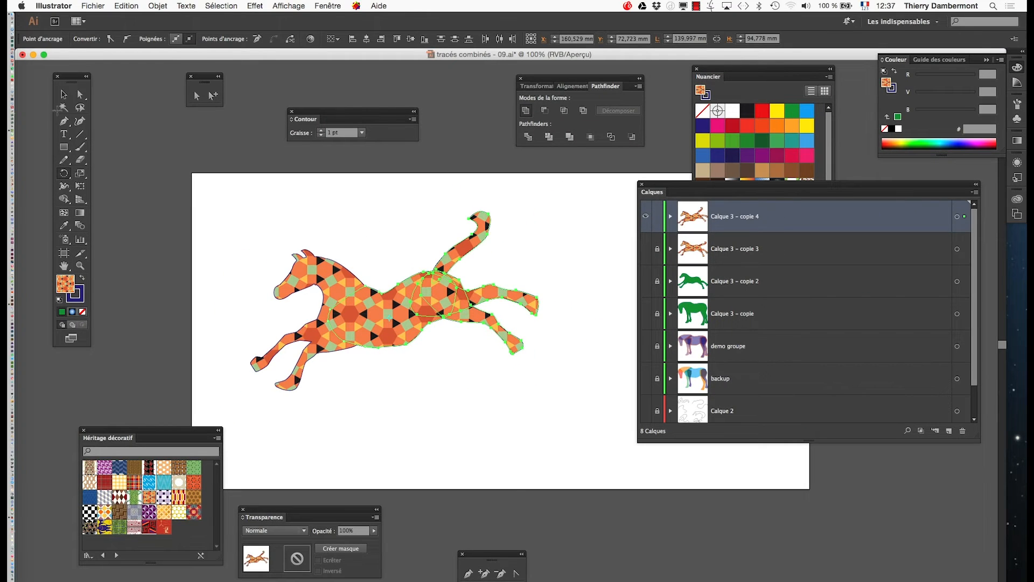
# - Select both front leg paths with the Group Selection tool and rotate them counterclockwise about the shoulder so they swing downward
pyautogui.click(64, 94)
pyautogui.click(256, 317)
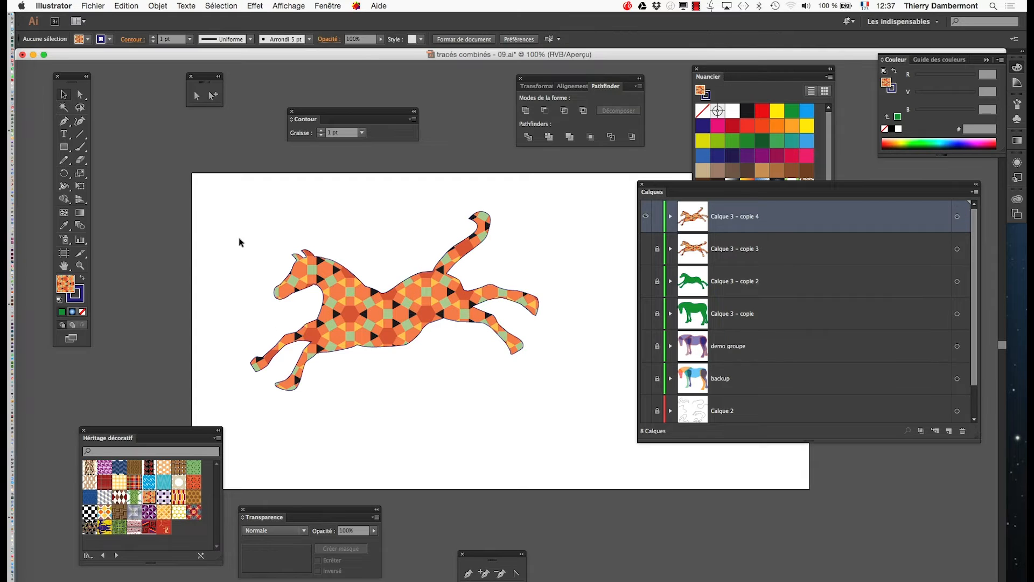
pyautogui.click(216, 99)
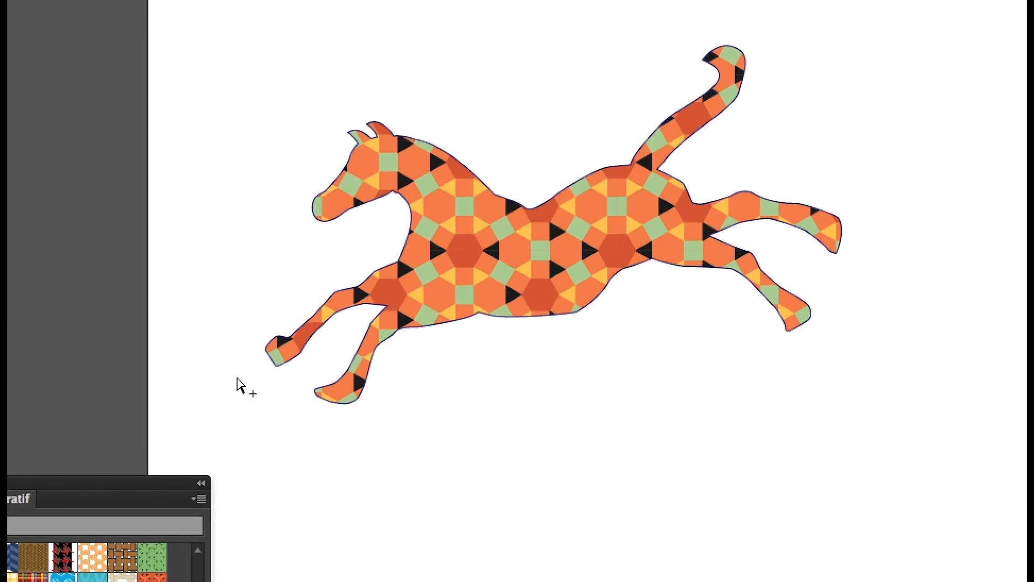
pyautogui.moveTo(244, 340); pyautogui.dragTo(351, 407)
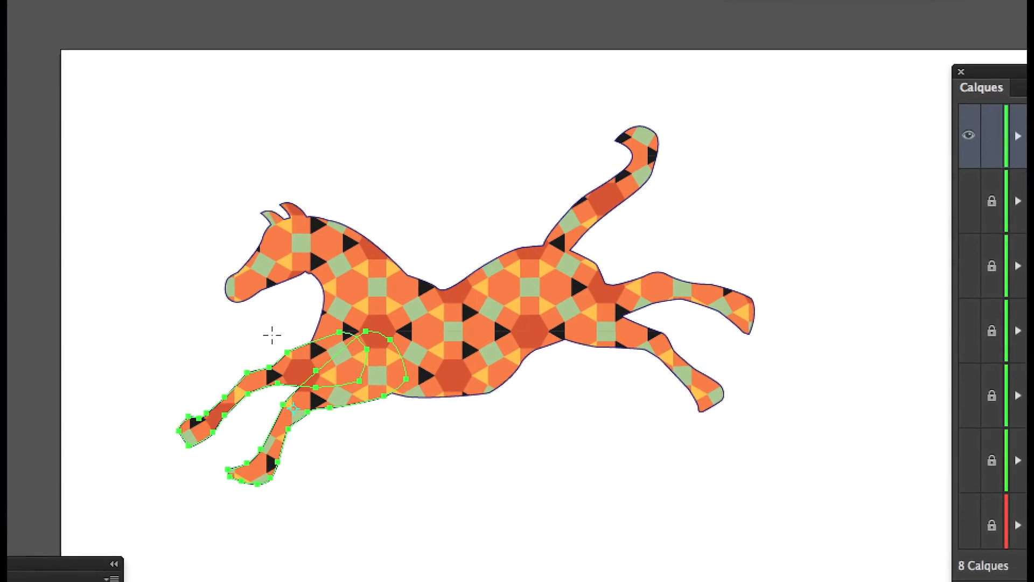
pyautogui.click(368, 350)
pyautogui.moveTo(361, 479); pyautogui.dragTo(398, 497)
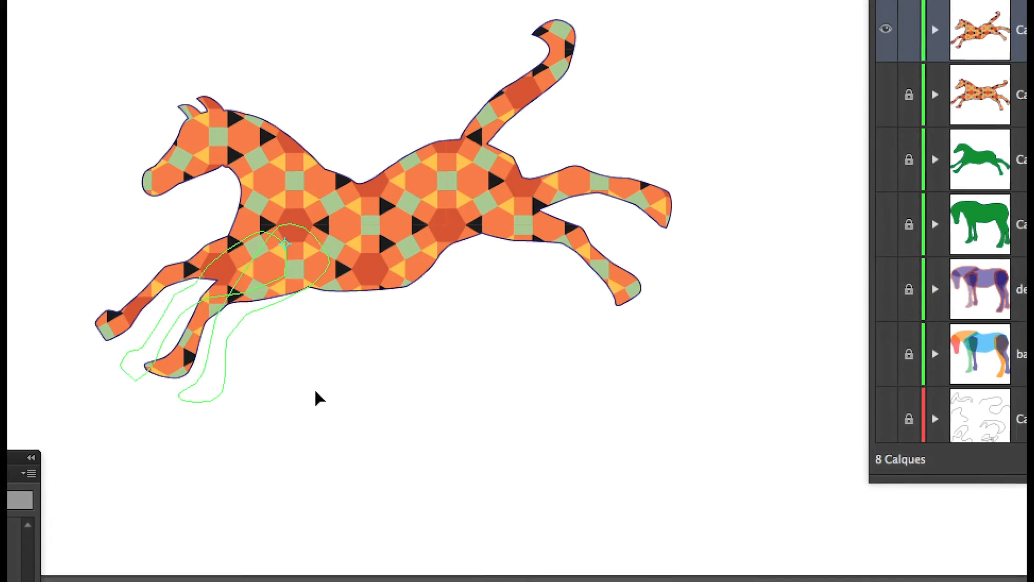
pyautogui.moveTo(318, 398); pyautogui.dragTo(320, 399)
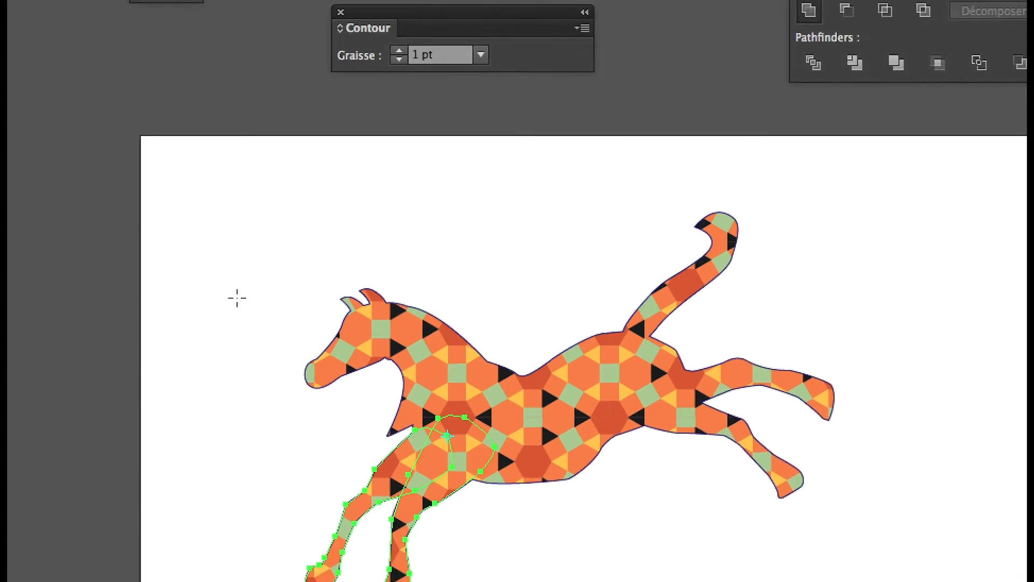
# - Shift the two front legs forward and readjust their rotation so they reach down slightly ahead of the shoulder
pyautogui.moveTo(428, 466); pyautogui.dragTo(409, 455)
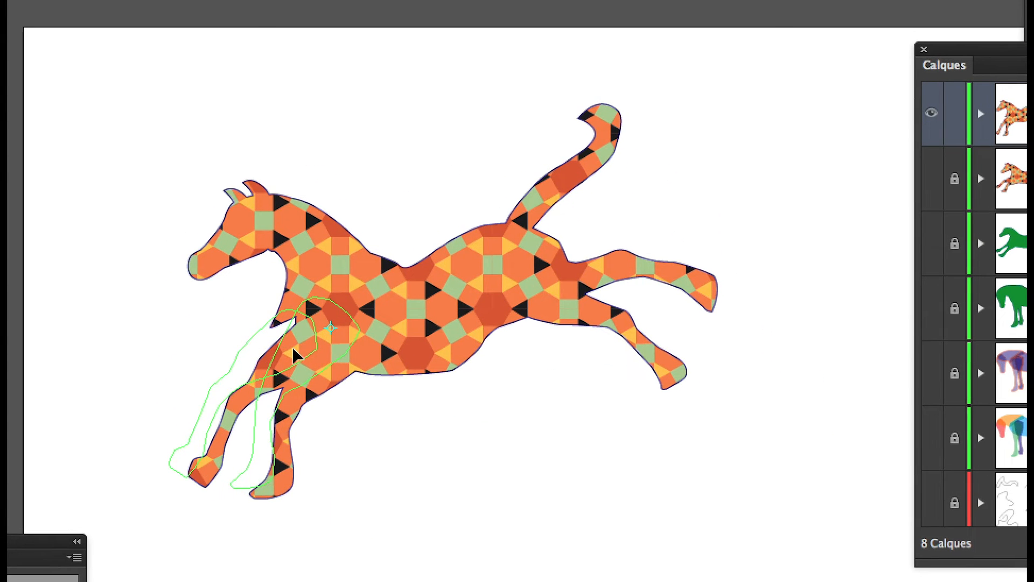
pyautogui.moveTo(296, 355); pyautogui.dragTo(318, 396)
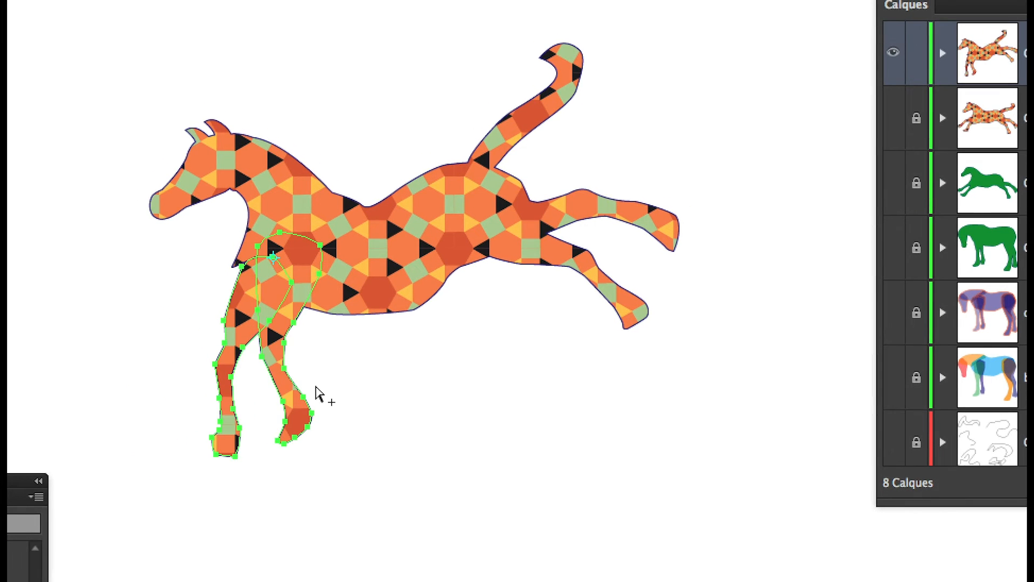
pyautogui.moveTo(269, 322); pyautogui.dragTo(257, 322)
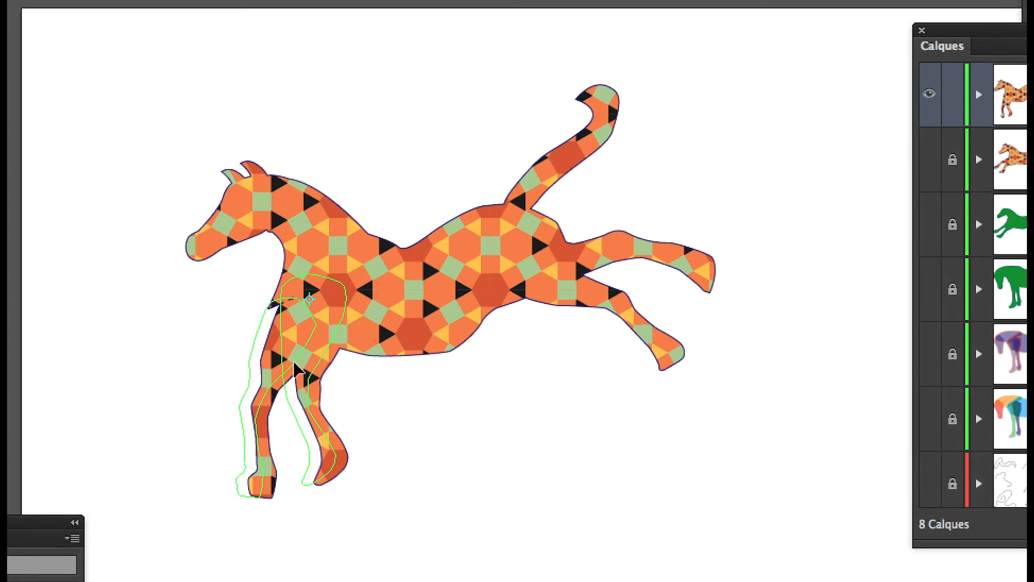
pyautogui.moveTo(295, 370); pyautogui.dragTo(296, 369)
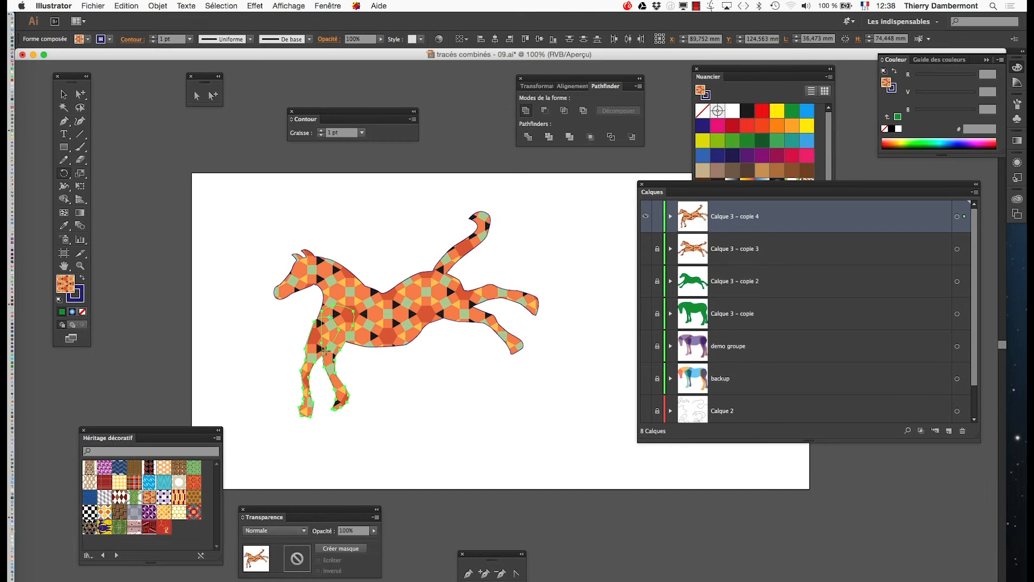
pyautogui.moveTo(358, 390); pyautogui.dragTo(335, 388)
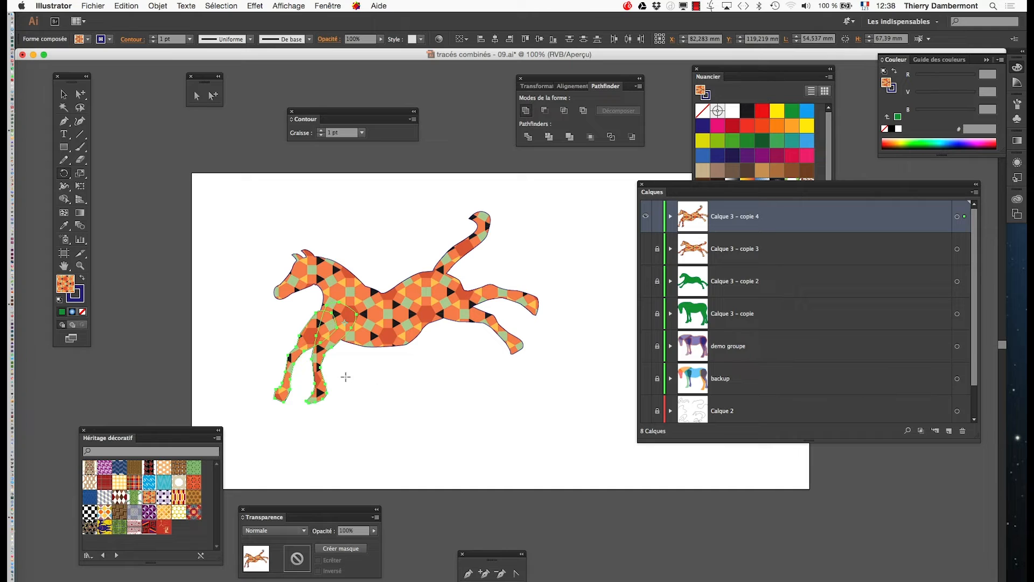
# - Reposition the near and far front legs one at a time so each joins the body smoothly, and deselect
pyautogui.keyDown('super'); pyautogui.click(346, 357); pyautogui.keyUp('super')
pyautogui.keyDown('super'); pyautogui.click(331, 346); pyautogui.keyUp('super')
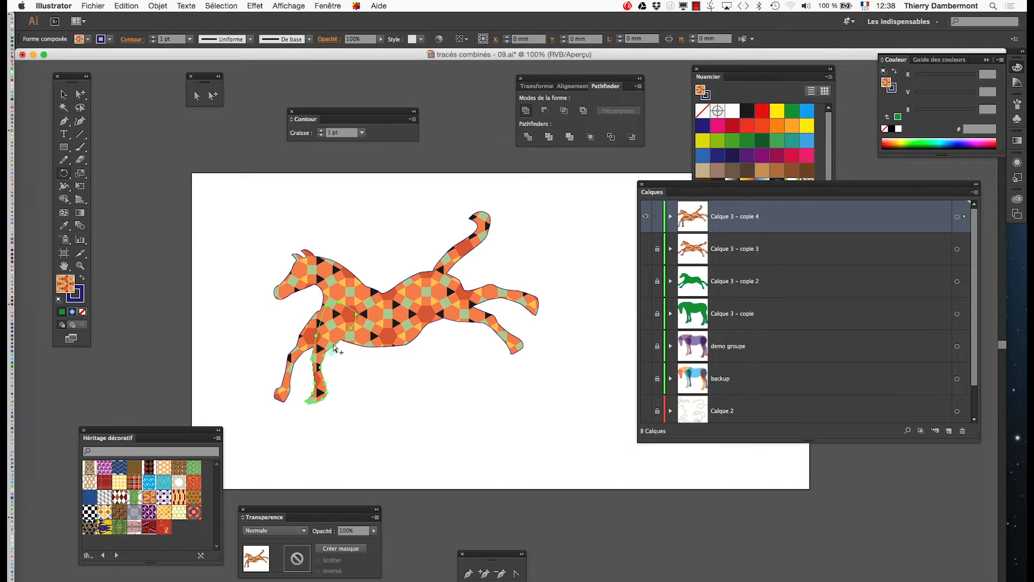
pyautogui.moveTo(328, 346)
pyautogui.mouseDown()
pyautogui.moveTo(333, 355)
pyautogui.moveTo(315, 355)
pyautogui.mouseUp()
pyautogui.keyDown('super'); pyautogui.click(306, 350); pyautogui.keyUp('super')
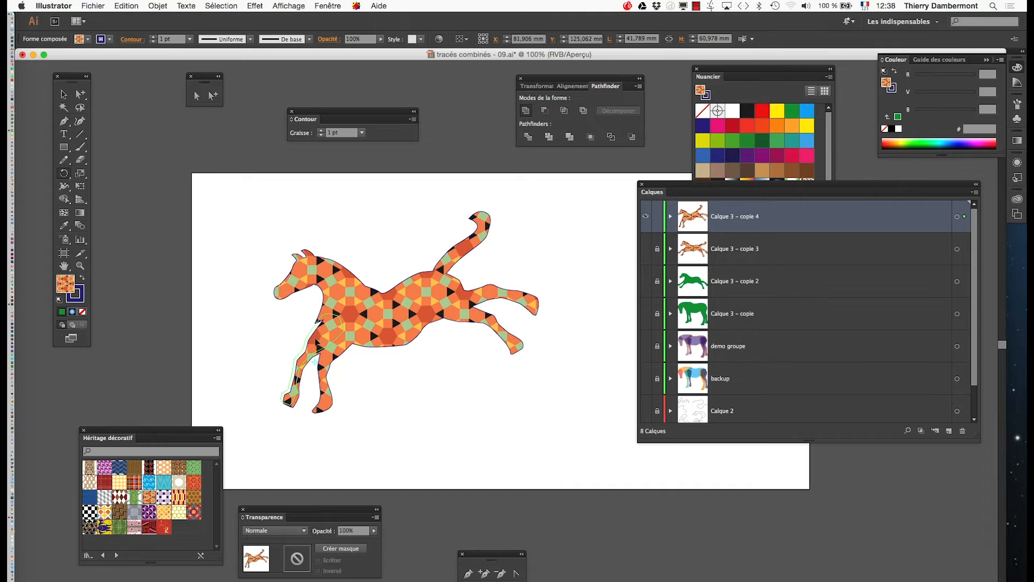
pyautogui.click(364, 397)
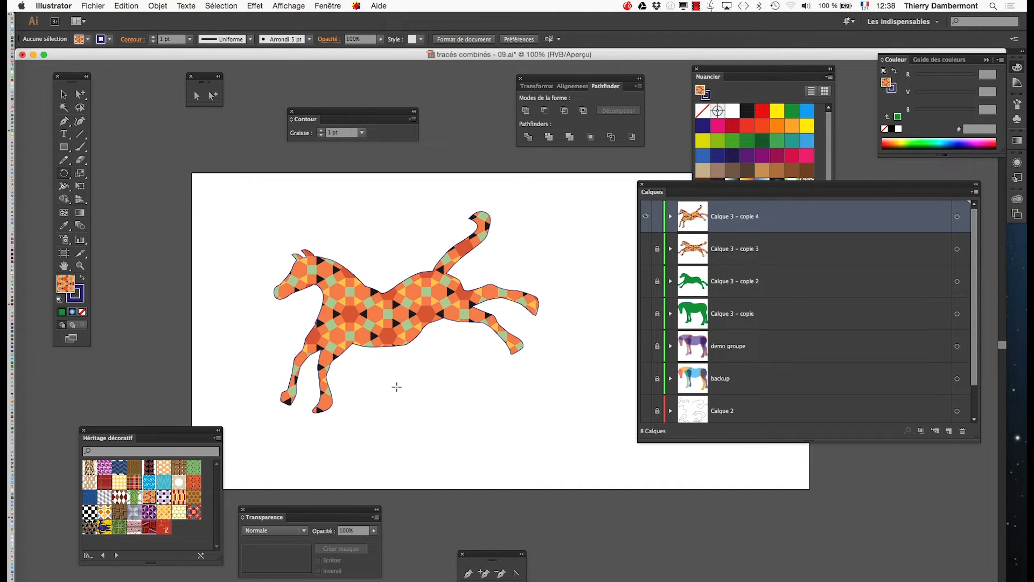
# - Save the document under the new name tracés combinés - 10.ai in Adobe Illustrator format, accepting the default options
pyautogui.click(92, 6)
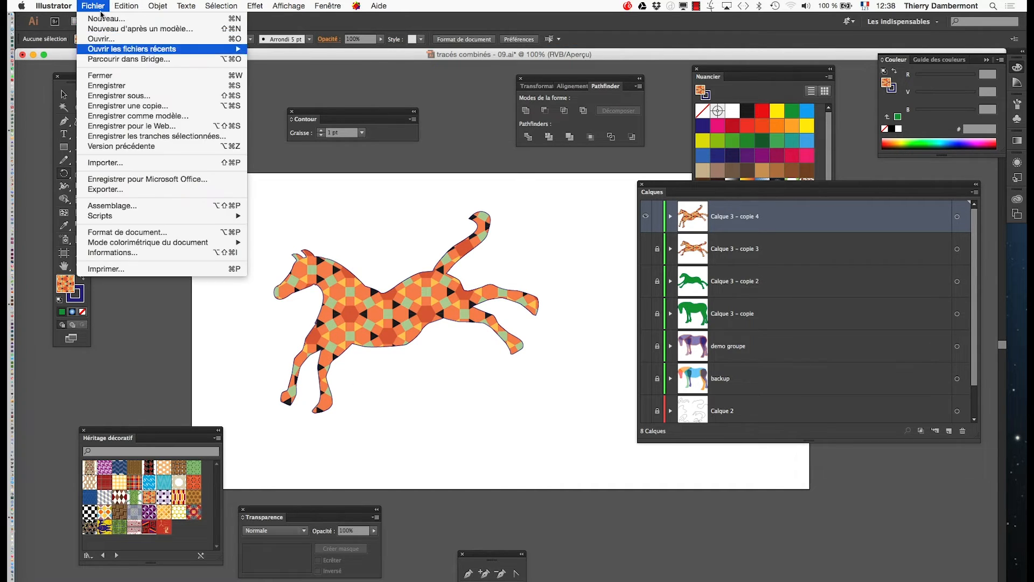
pyautogui.click(125, 97)
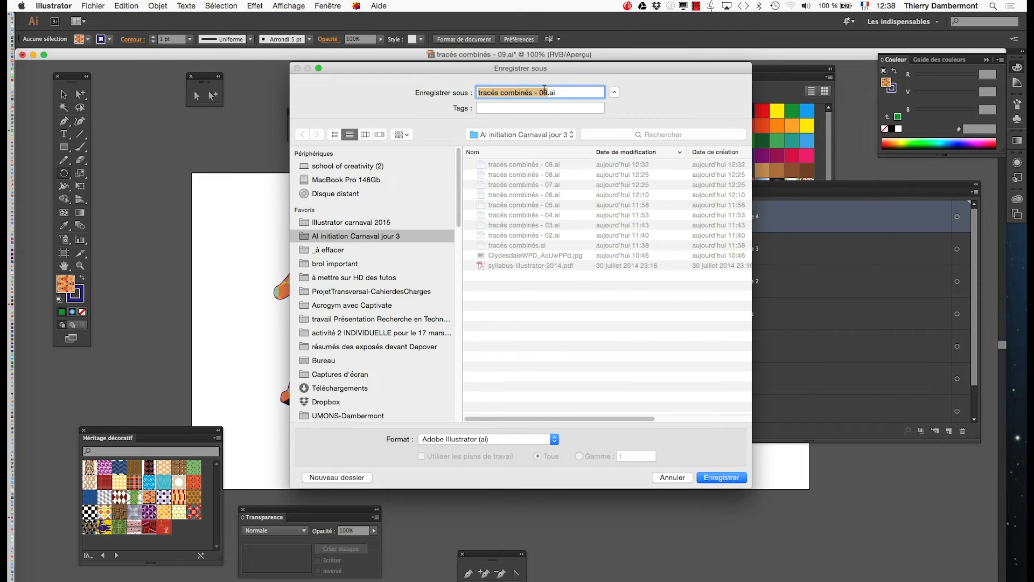
pyautogui.click(546, 93)
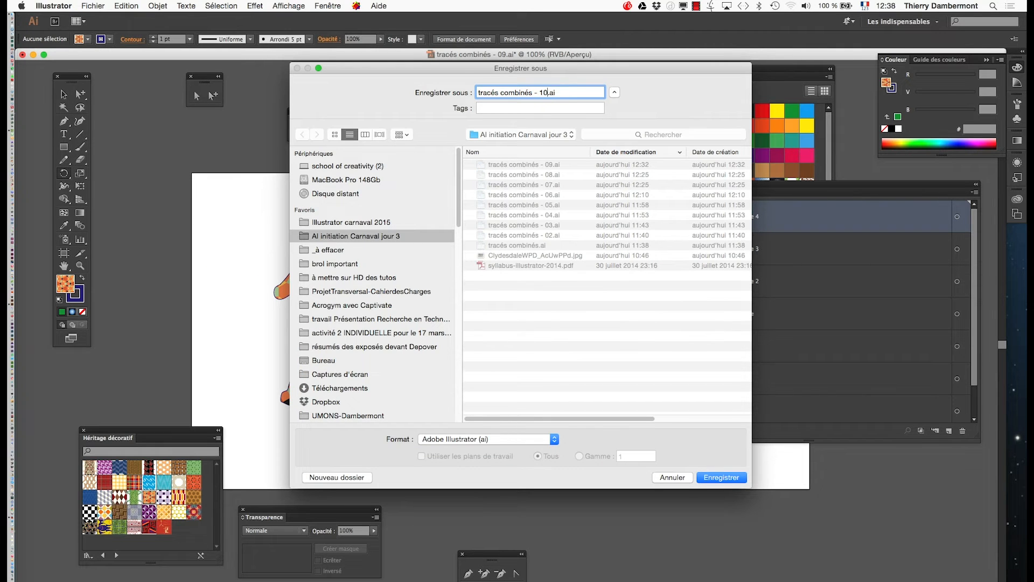
pyautogui.write('10')
pyautogui.click(720, 477)
pyautogui.click(597, 412)
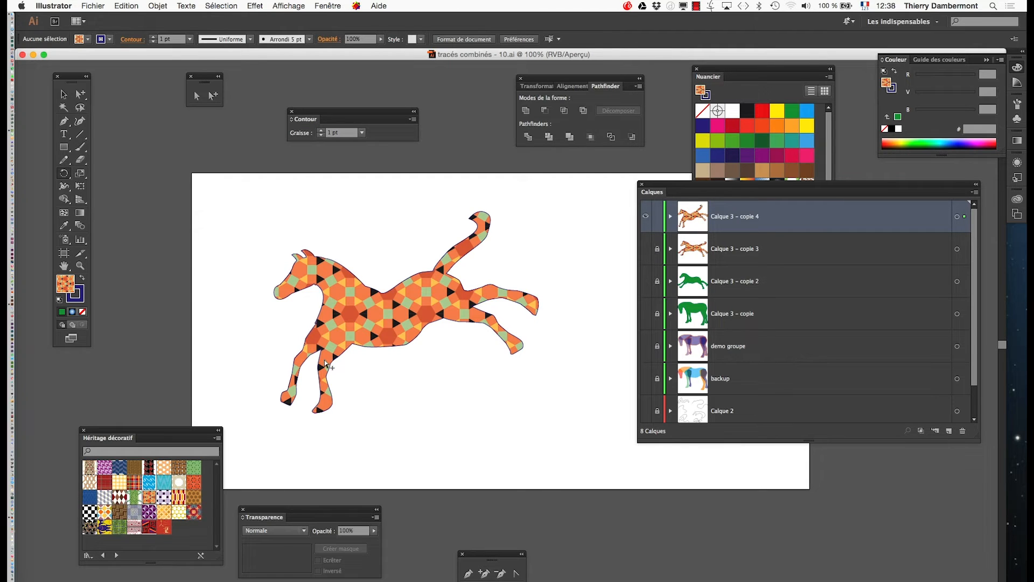
# - Rotate and reposition the near front leg so its hoof swings forward next to the far front leg, and deselect
pyautogui.click(326, 365)
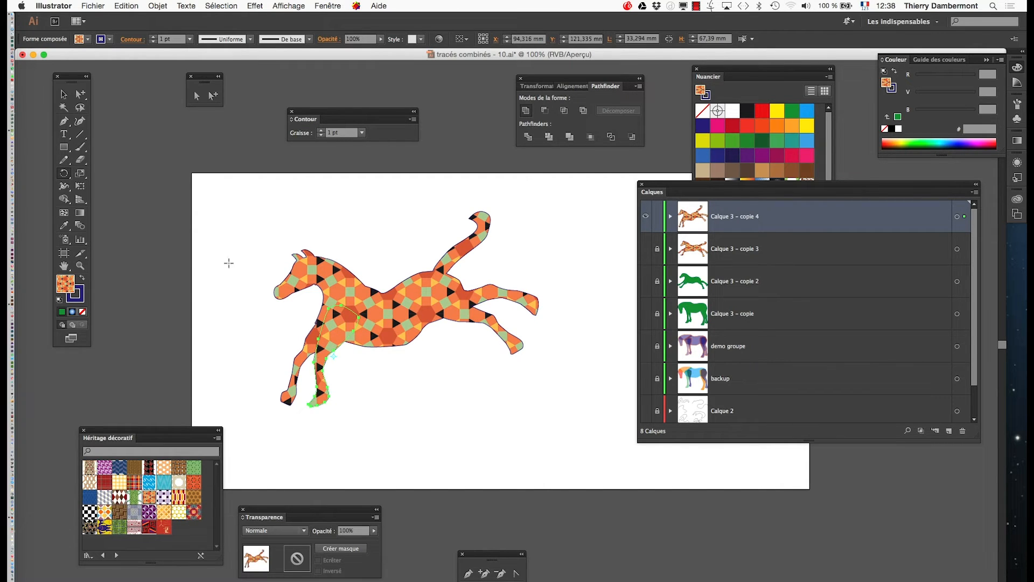
pyautogui.moveTo(351, 371); pyautogui.dragTo(348, 405)
pyautogui.moveTo(341, 337); pyautogui.dragTo(308, 338)
pyautogui.click(356, 386)
pyautogui.keyDown('super'); pyautogui.click(309, 341); pyautogui.keyUp('super')
pyautogui.keyDown('super'); pyautogui.click(346, 378); pyautogui.keyUp('super')
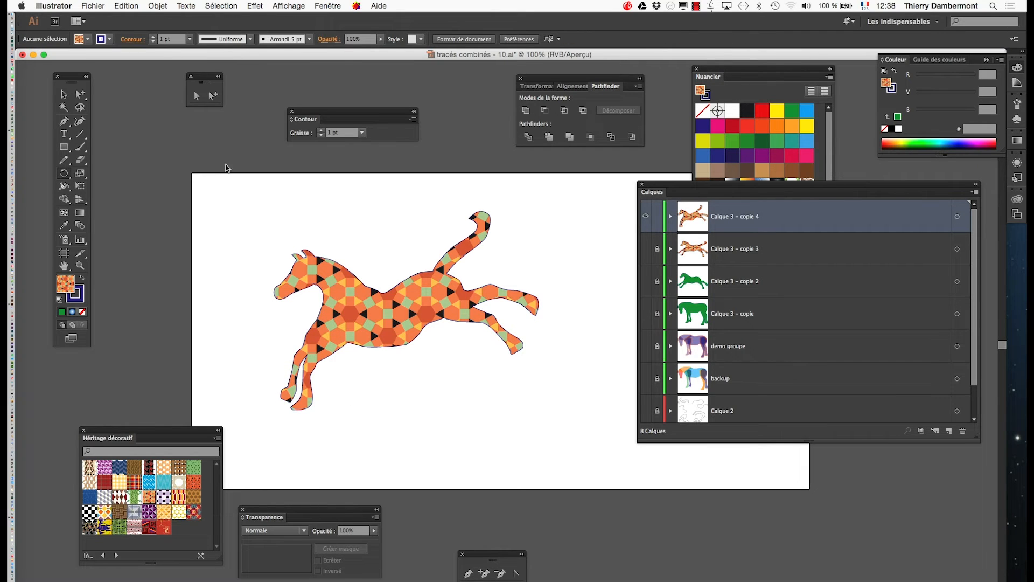
# - Select the whole horse, rotate it counterclockwise so the hindquarters rise, move it about 14 mm down, and deselect
pyautogui.moveTo(232, 203); pyautogui.dragTo(567, 423)
pyautogui.click(65, 174)
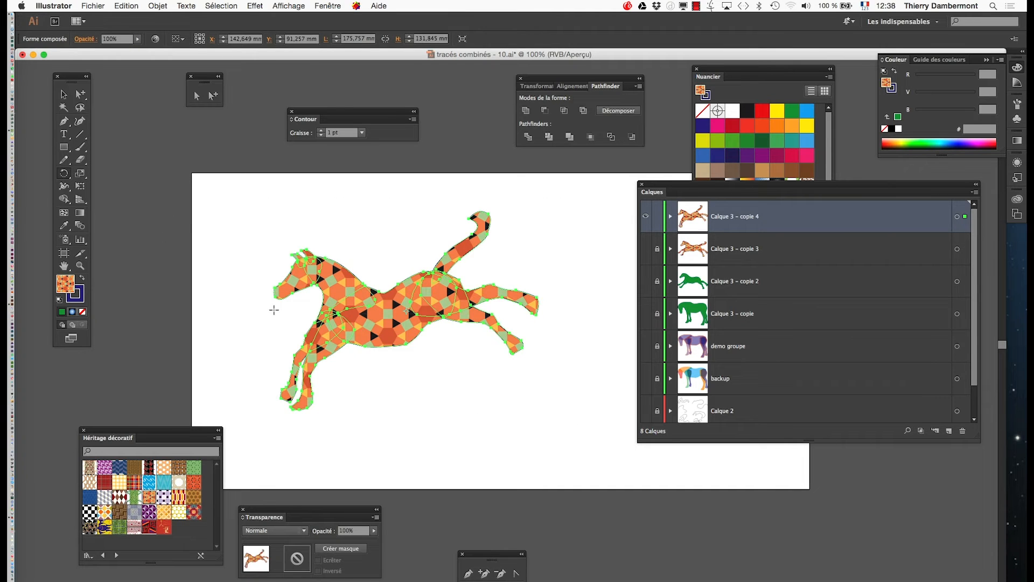
pyautogui.moveTo(298, 384); pyautogui.dragTo(474, 414)
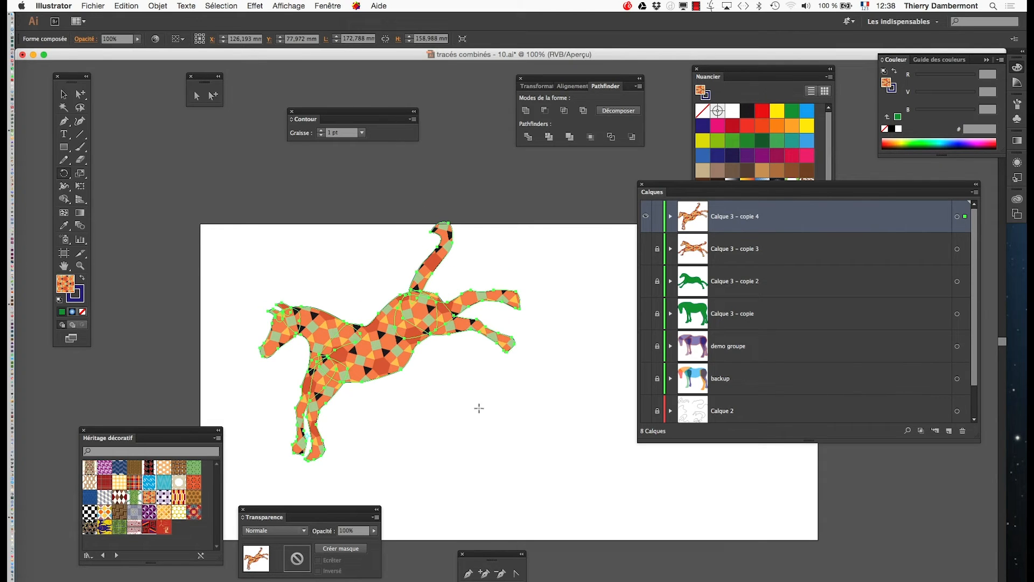
pyautogui.moveTo(388, 323); pyautogui.dragTo(391, 345)
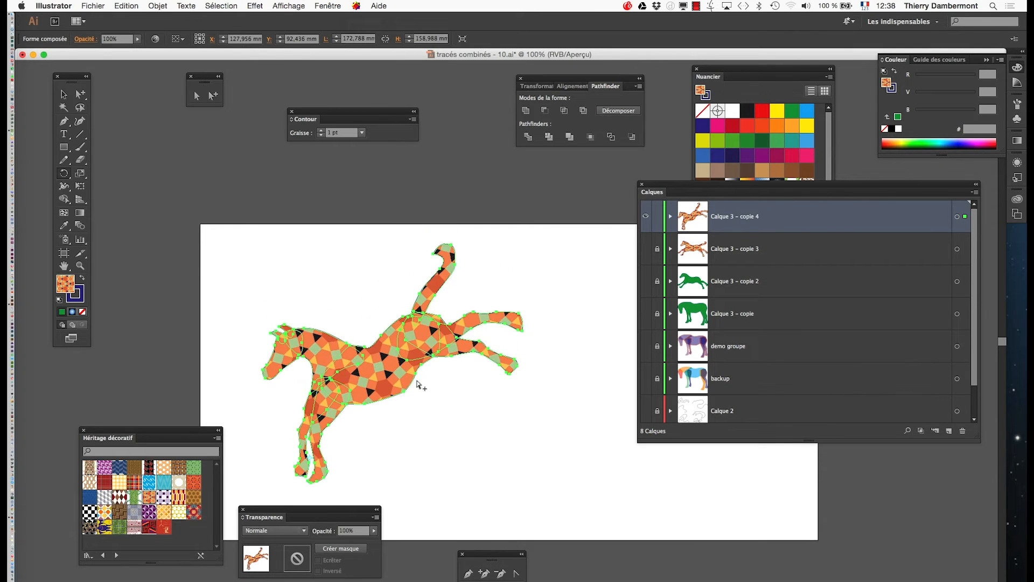
pyautogui.click(462, 416)
# - Save the document under the new name tracés combinés - 11.ai in Adobe Illustrator format, accepting the default options
pyautogui.click(97, 4)
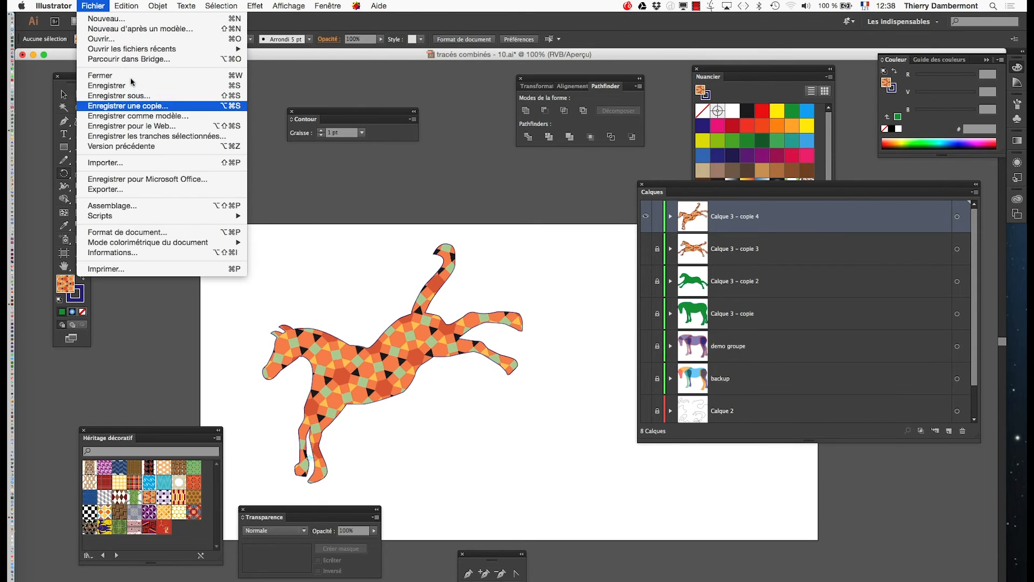
pyautogui.click(124, 96)
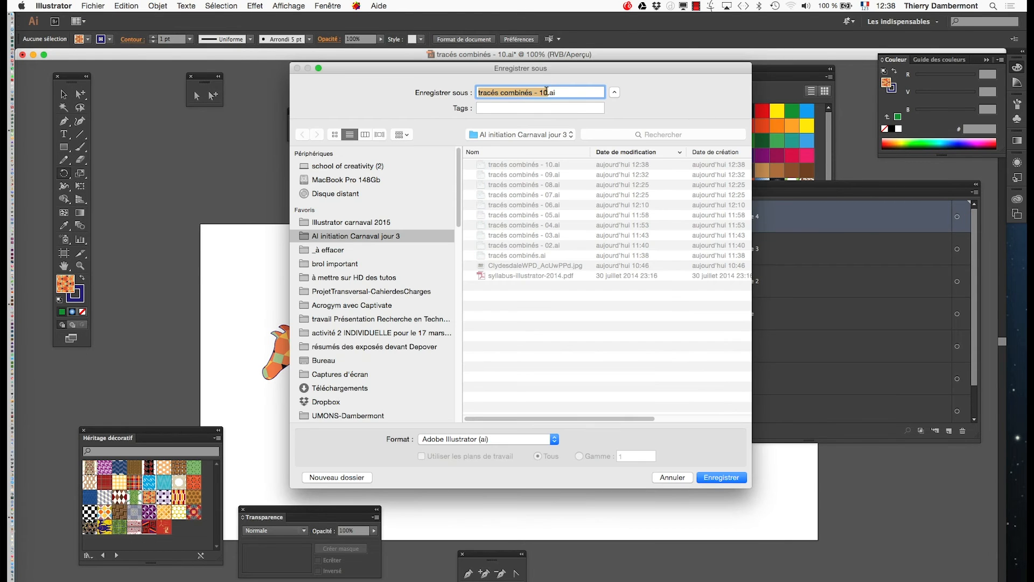
pyautogui.click(547, 91)
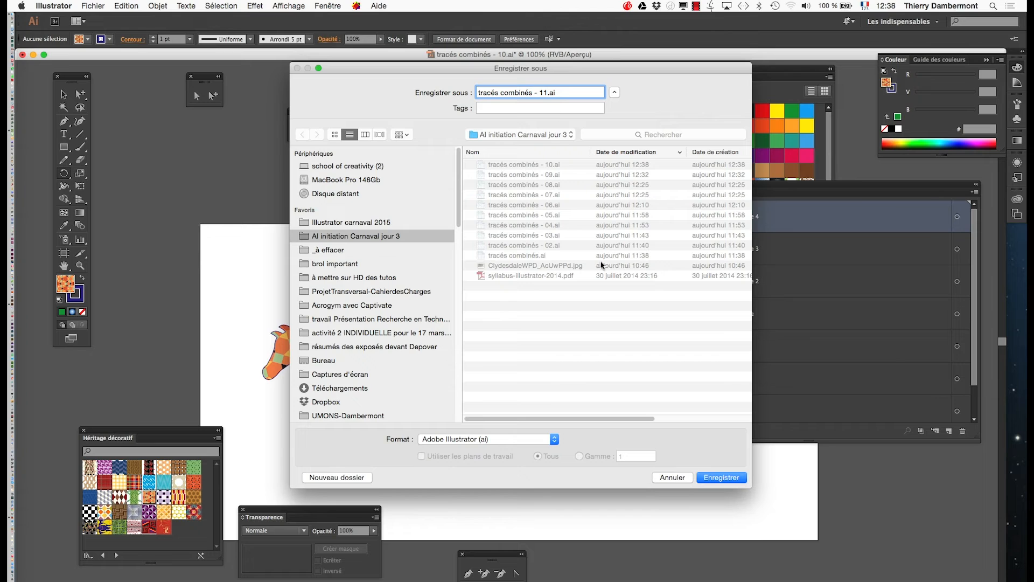
pyautogui.click(714, 473)
pyautogui.click(596, 410)
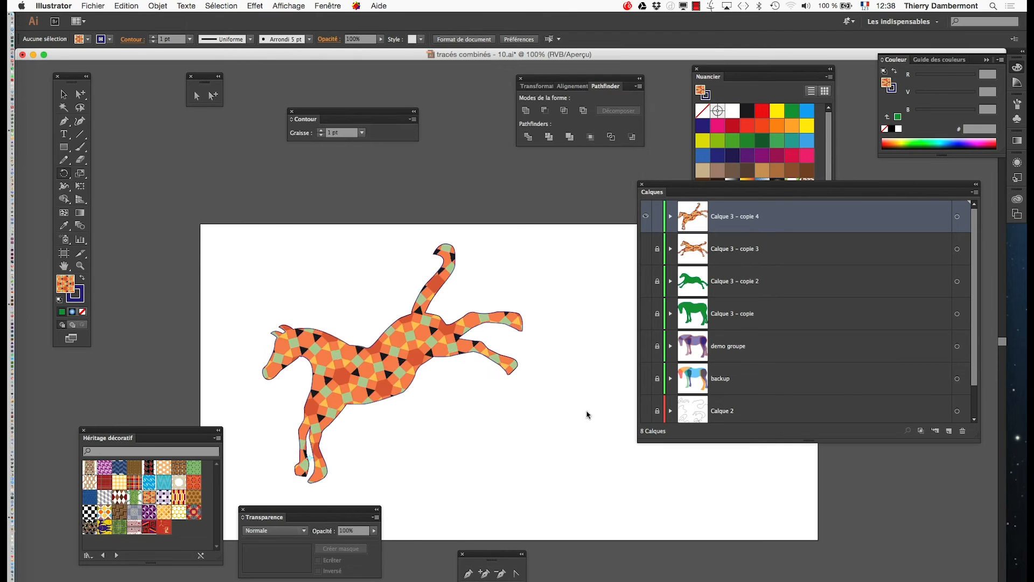
# - Select the near front leg and push the toe of its hoof upward and back with a smaller Warp brush
pyautogui.moveTo(431, 334); pyautogui.dragTo(428, 283)
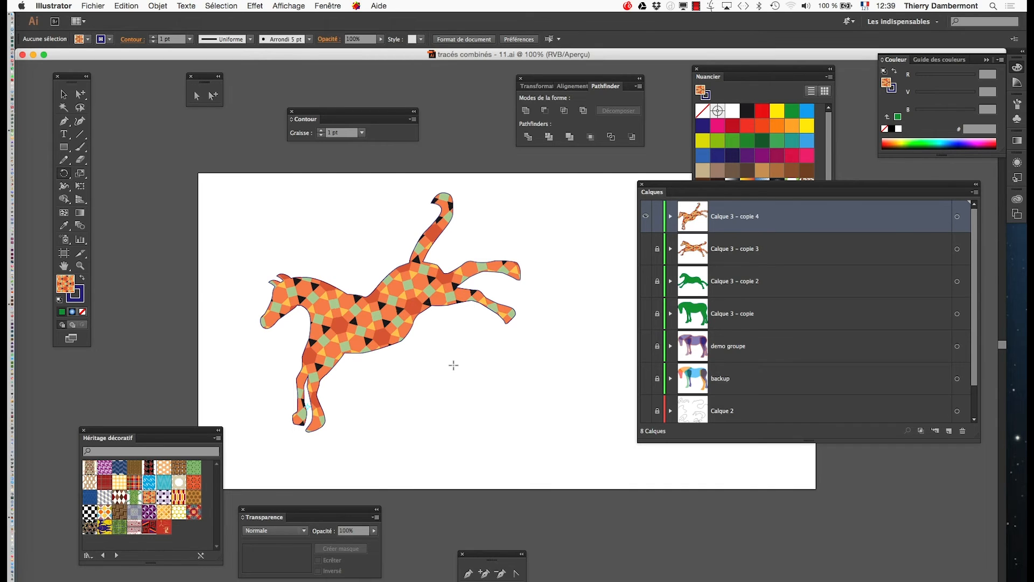
pyautogui.keyDown('super'); pyautogui.click(340, 437); pyautogui.keyUp('super')
pyautogui.keyDown('super'); pyautogui.click(485, 401); pyautogui.keyUp('super')
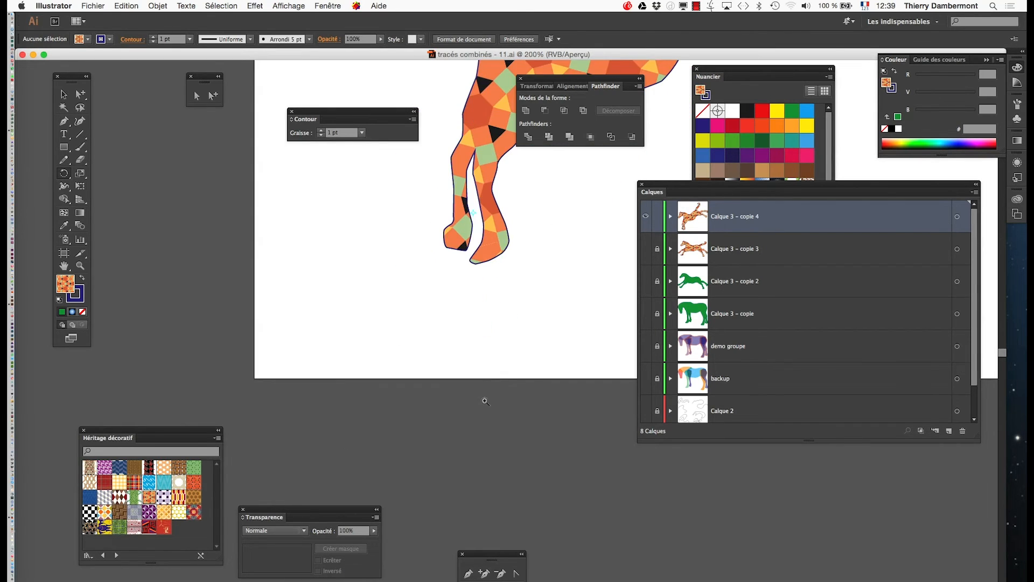
pyautogui.keyDown('super'); pyautogui.click(503, 254); pyautogui.keyUp('super')
pyautogui.keyDown('super'); pyautogui.click(471, 316); pyautogui.keyUp('super')
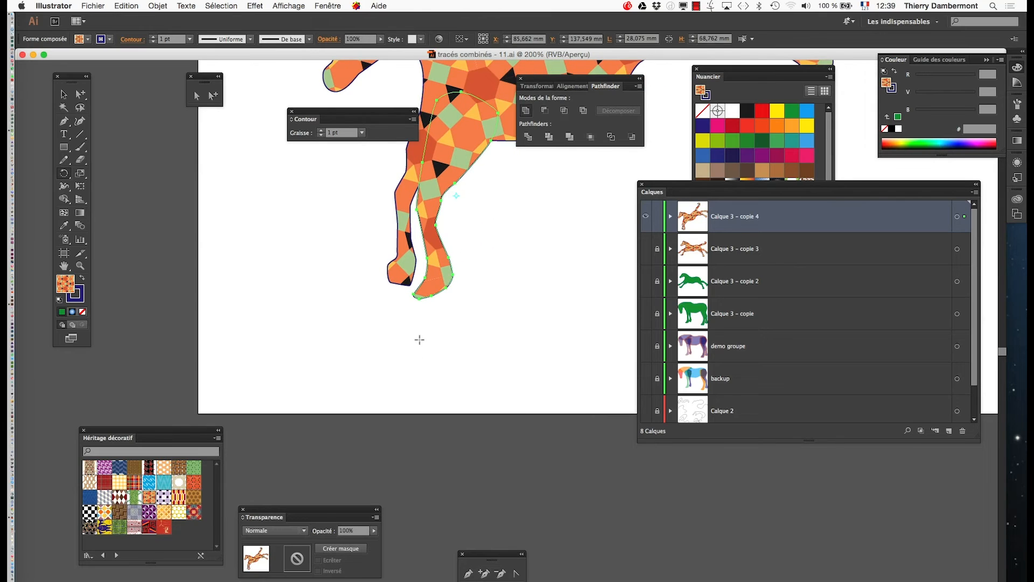
pyautogui.keyDown('super'); pyautogui.click(424, 307); pyautogui.keyUp('super')
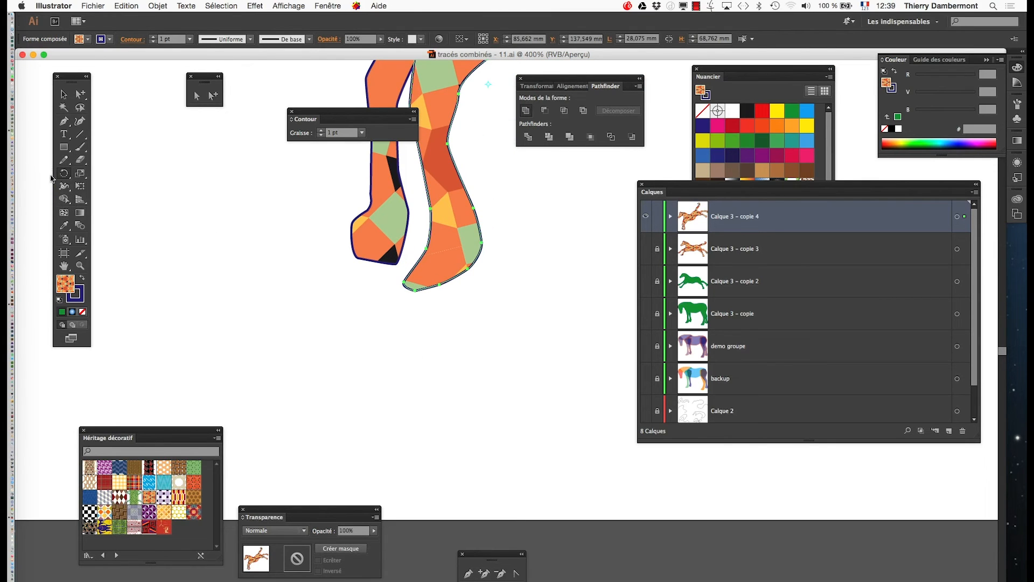
pyautogui.click(63, 188)
pyautogui.click(65, 200)
pyautogui.click(65, 188)
pyautogui.click(119, 199)
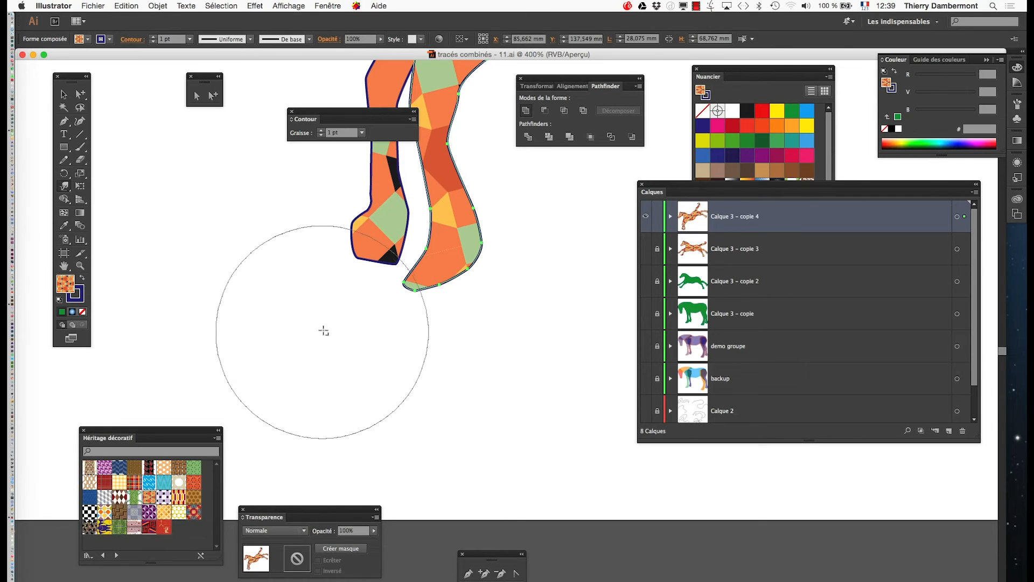
pyautogui.moveTo(312, 341)
pyautogui.mouseDown()
pyautogui.moveTo(247, 357)
pyautogui.moveTo(223, 409)
pyautogui.mouseUp()
pyautogui.moveTo(385, 305)
pyautogui.mouseDown()
pyautogui.moveTo(424, 274)
pyautogui.moveTo(396, 294)
pyautogui.moveTo(399, 305)
pyautogui.moveTo(402, 270)
pyautogui.mouseUp()
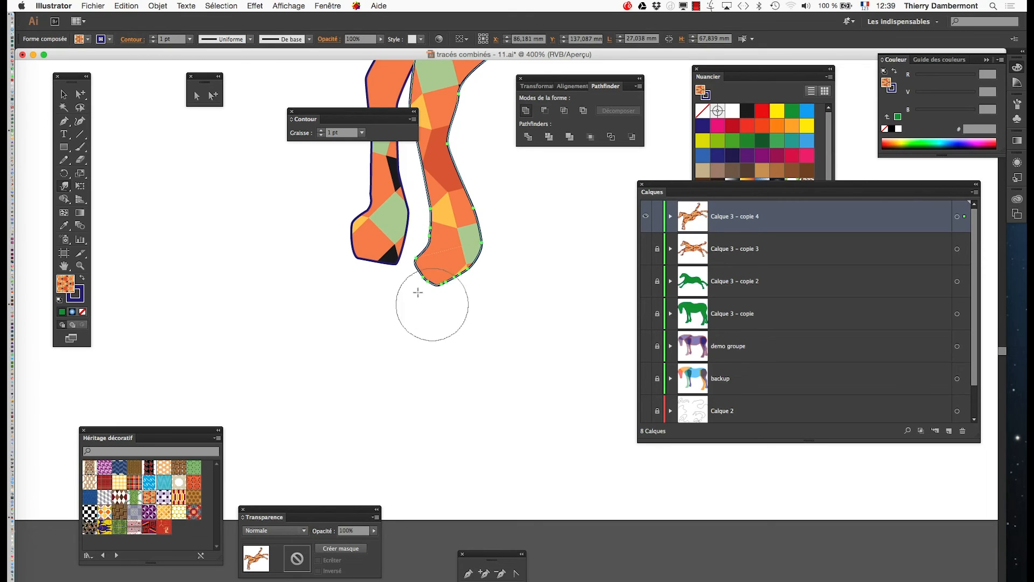
# - Warp the sole and heel of the near front hoof upward to flatten its underside, using a smaller brush for the heel
pyautogui.moveTo(456, 303)
pyautogui.mouseDown()
pyautogui.moveTo(443, 272)
pyautogui.moveTo(450, 306)
pyautogui.moveTo(434, 303)
pyautogui.moveTo(424, 273)
pyautogui.mouseUp()
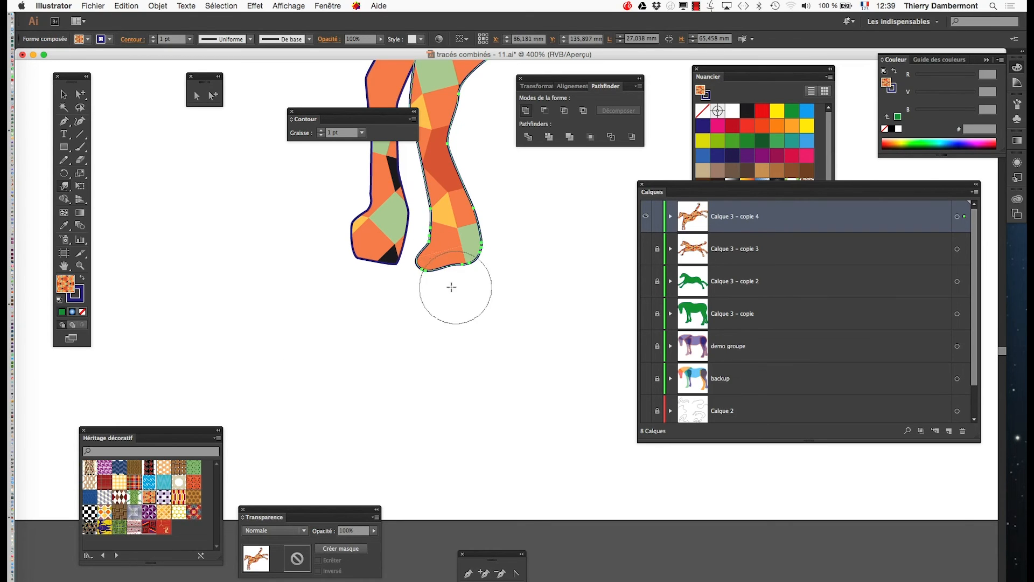
pyautogui.moveTo(494, 295); pyautogui.dragTo(480, 249)
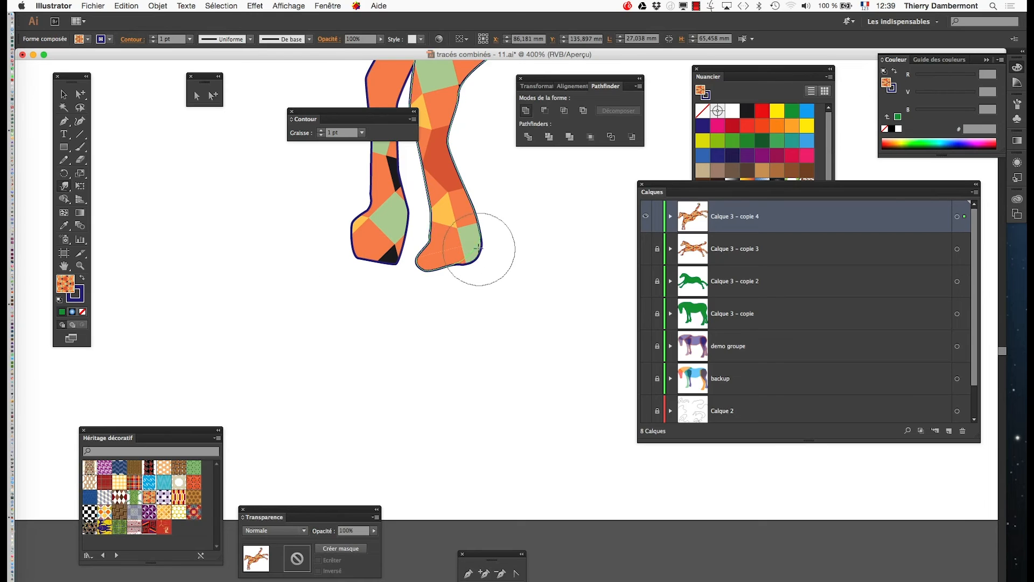
pyautogui.moveTo(479, 285)
pyautogui.mouseDown()
pyautogui.moveTo(492, 224)
pyautogui.moveTo(490, 250)
pyautogui.moveTo(470, 267)
pyautogui.moveTo(477, 259)
pyautogui.moveTo(464, 250)
pyautogui.moveTo(458, 269)
pyautogui.mouseUp()
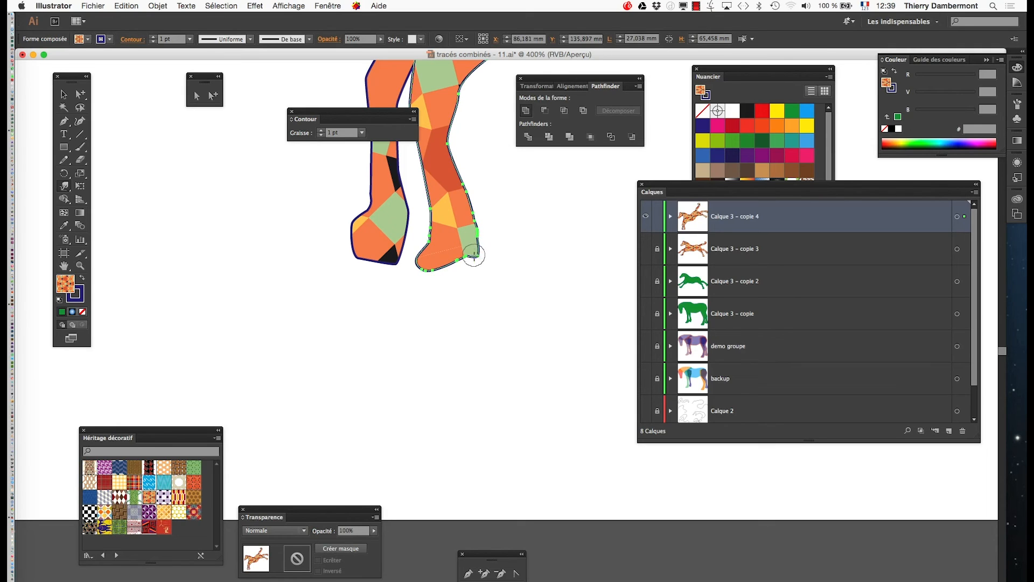
# - Deselect the near front leg and examine the shape of both front hooves against the whole horse
pyautogui.press('super+minus')
pyautogui.press('super+minus')
pyautogui.press('super+minus')
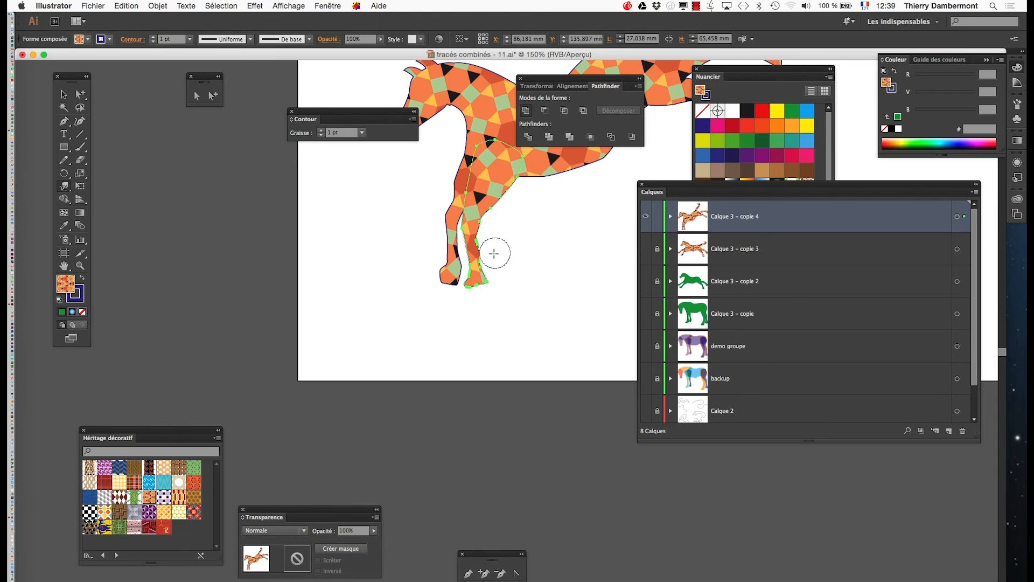
pyautogui.keyDown('super'); pyautogui.click(501, 346); pyautogui.keyUp('super')
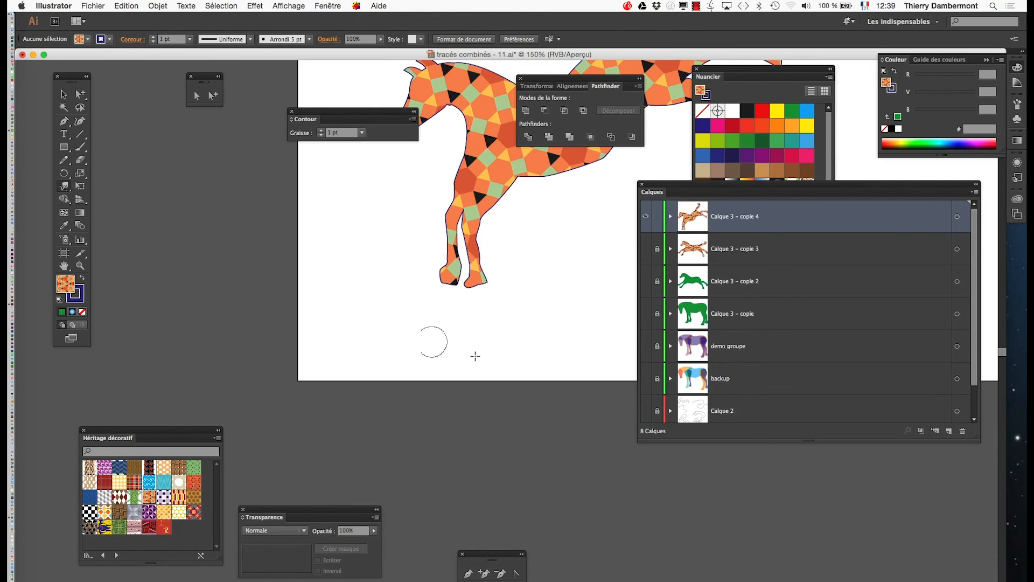
pyautogui.keyDown('alt'); pyautogui.keyDown('super'); pyautogui.click(371, 316); pyautogui.keyUp('super'); pyautogui.keyUp('alt')
pyautogui.moveTo(505, 338); pyautogui.dragTo(311, 350)
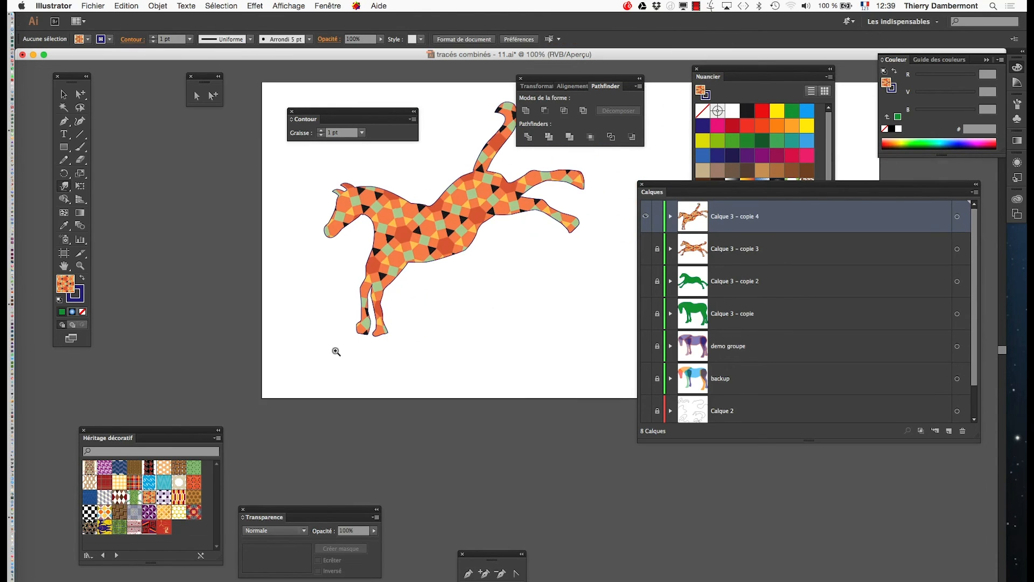
# - Select the far front leg, warp the front of its hoof inward with a smaller brush to slim it, and deselect
pyautogui.keyDown('super'); pyautogui.click(369, 340); pyautogui.keyUp('super')
pyautogui.keyDown('super'); pyautogui.click(361, 340); pyautogui.keyUp('super')
pyautogui.moveTo(580, 392); pyautogui.dragTo(213, 393)
pyautogui.keyDown('super'); pyautogui.click(286, 371); pyautogui.keyUp('super')
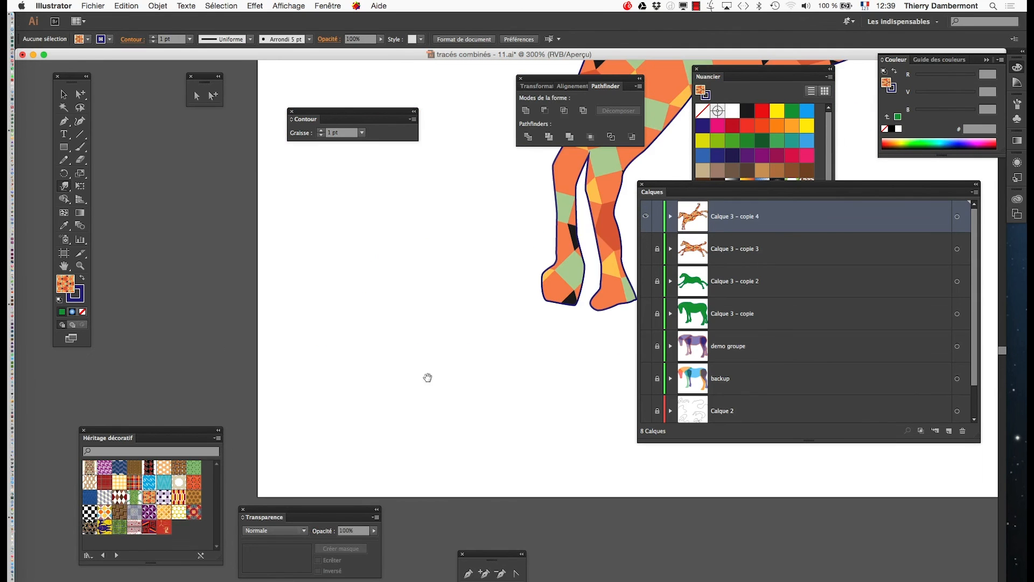
pyautogui.moveTo(427, 377); pyautogui.dragTo(323, 374)
pyautogui.click(386, 299)
pyautogui.hotkey('shift', 'e')
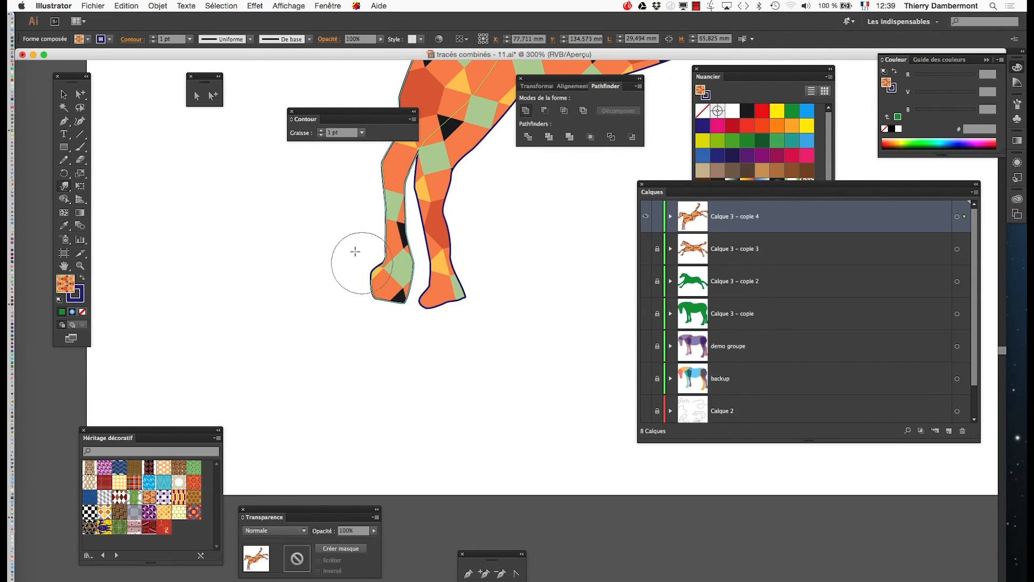
pyautogui.moveTo(366, 262)
pyautogui.mouseDown()
pyautogui.moveTo(367, 275)
pyautogui.moveTo(283, 288)
pyautogui.mouseUp()
pyautogui.moveTo(375, 259); pyautogui.dragTo(382, 272)
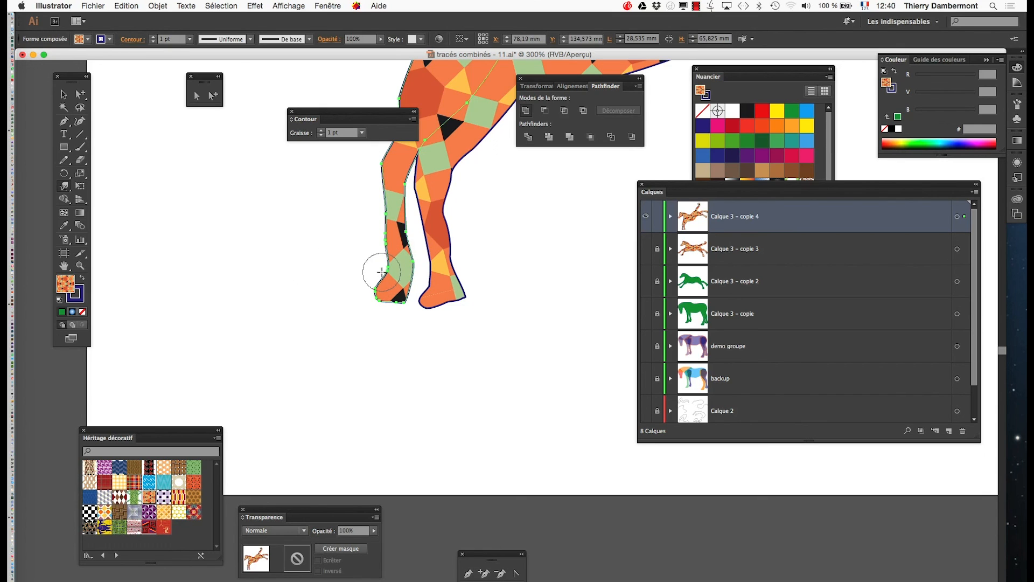
pyautogui.click(373, 373)
# - Select the near front leg again, warp the sole of its hoof slightly upward, and deselect
pyautogui.press('super+minus')
pyautogui.press('super+minus')
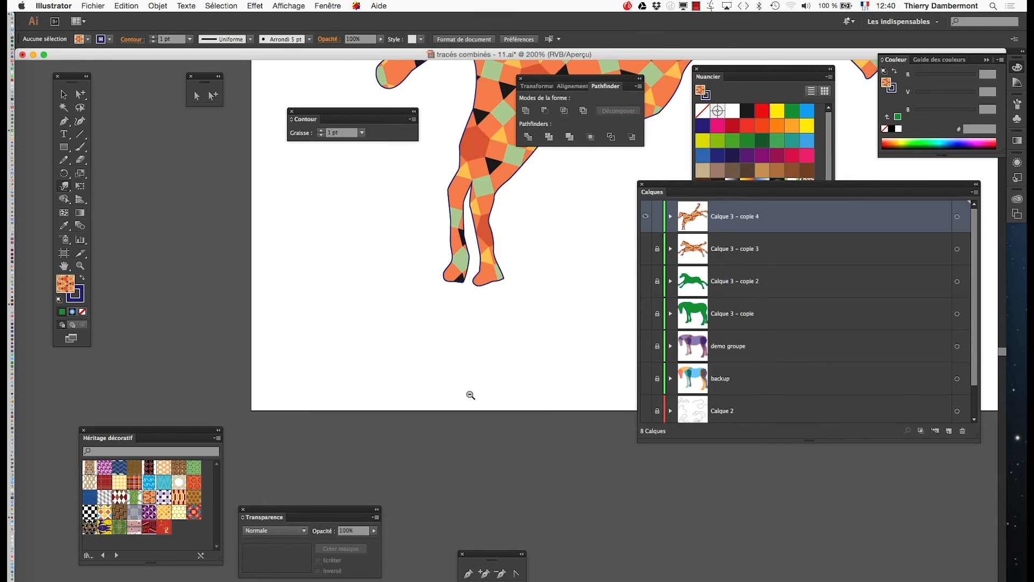
pyautogui.keyDown('super'); pyautogui.click(521, 263); pyautogui.keyUp('super')
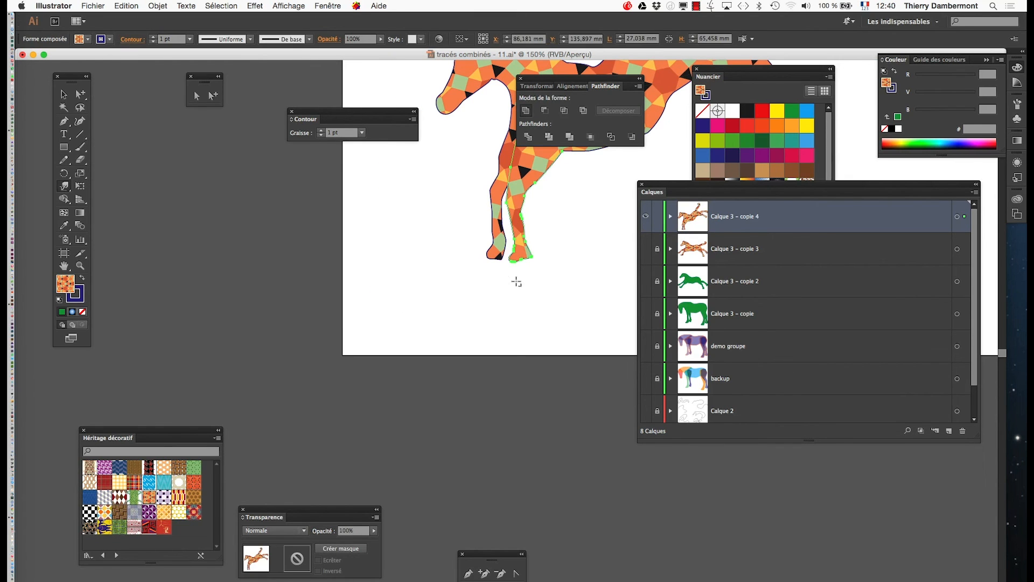
pyautogui.scroll(4, 517, 281)
pyautogui.moveTo(504, 247)
pyautogui.mouseDown()
pyautogui.moveTo(525, 217)
pyautogui.moveTo(476, 189)
pyautogui.moveTo(488, 189)
pyautogui.moveTo(472, 214)
pyautogui.mouseUp()
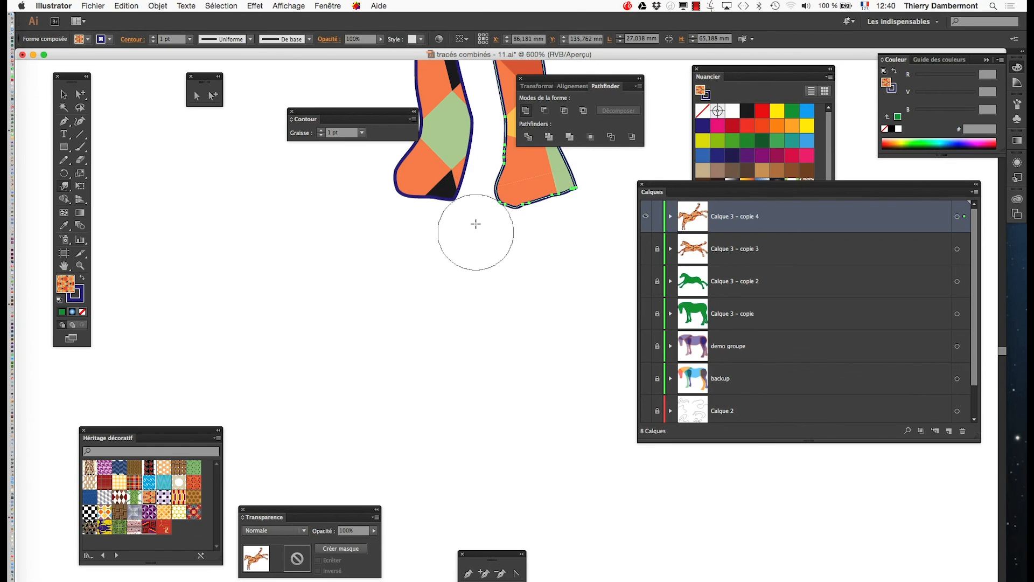
pyautogui.keyDown('alt'); pyautogui.keyDown('super'); pyautogui.click(500, 351); pyautogui.keyUp('super'); pyautogui.keyUp('alt')
pyautogui.keyDown('alt'); pyautogui.keyDown('super'); pyautogui.click(497, 352); pyautogui.keyUp('super'); pyautogui.keyUp('alt')
pyautogui.keyDown('alt'); pyautogui.keyDown('super'); pyautogui.click(496, 352); pyautogui.keyUp('super'); pyautogui.keyUp('alt')
pyautogui.keyDown('alt'); pyautogui.keyDown('super'); pyautogui.click(497, 352); pyautogui.keyUp('super'); pyautogui.keyUp('alt')
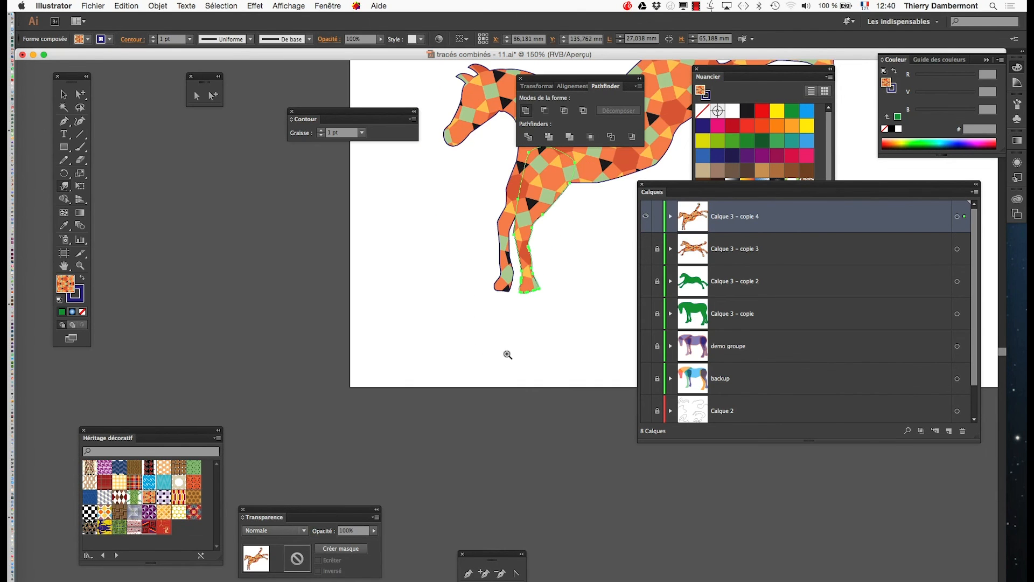
pyautogui.moveTo(571, 335); pyautogui.dragTo(351, 419)
pyautogui.keyDown('super'); pyautogui.click(380, 396); pyautogui.keyUp('super')
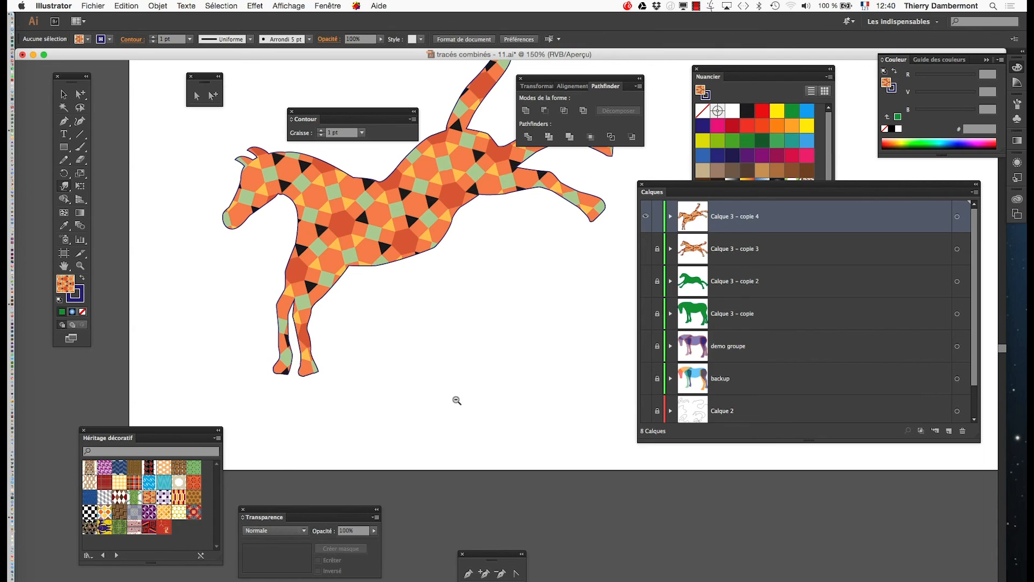
# - Save the document as a new numbered version of tracés combinés in Adobe Illustrator format
pyautogui.keyDown('alt'); pyautogui.keyDown('super'); pyautogui.click(460, 400); pyautogui.keyUp('super'); pyautogui.keyUp('alt')
pyautogui.moveTo(490, 326); pyautogui.dragTo(366, 383)
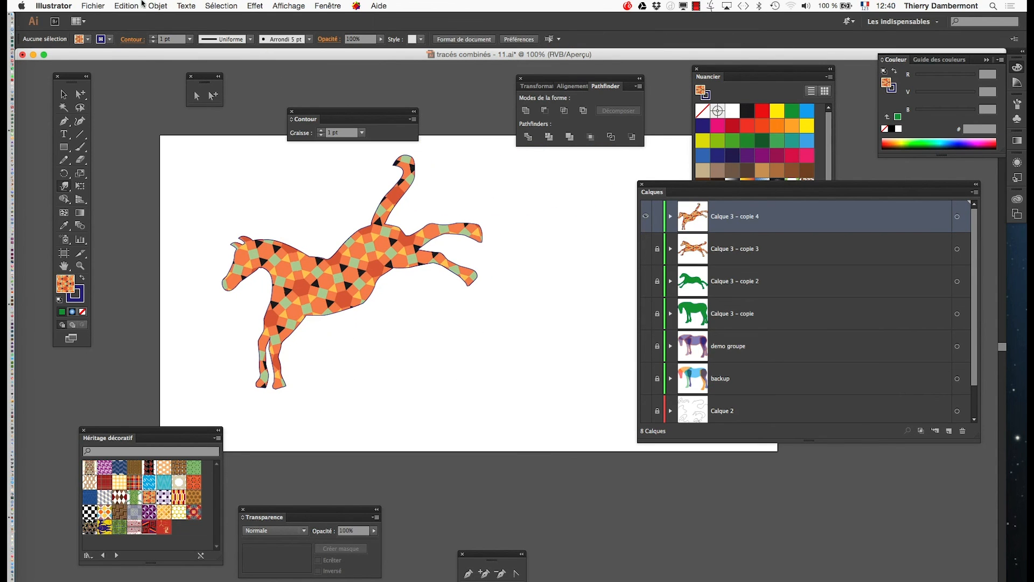
pyautogui.click(95, 6)
pyautogui.click(122, 92)
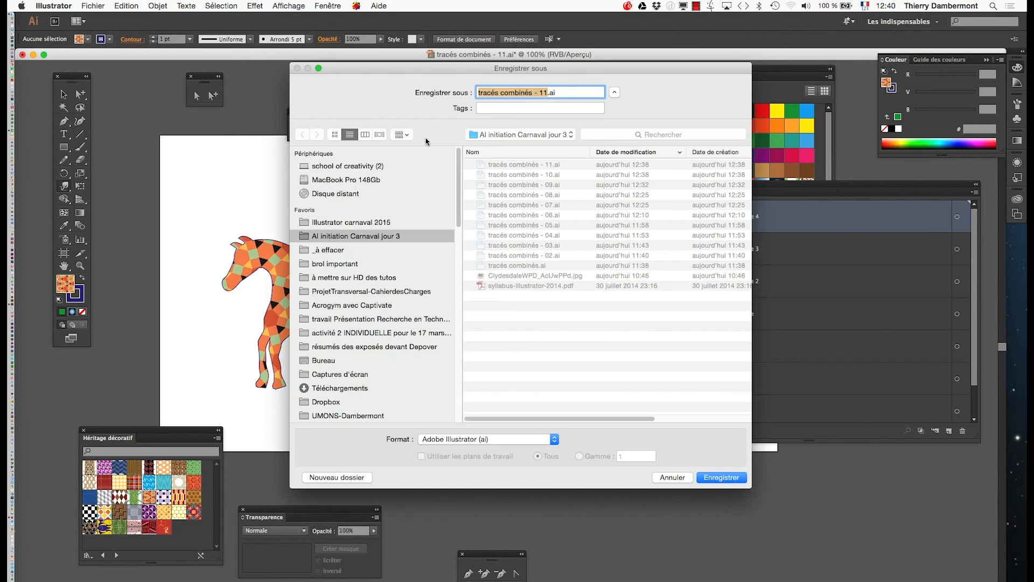
pyautogui.click(549, 92)
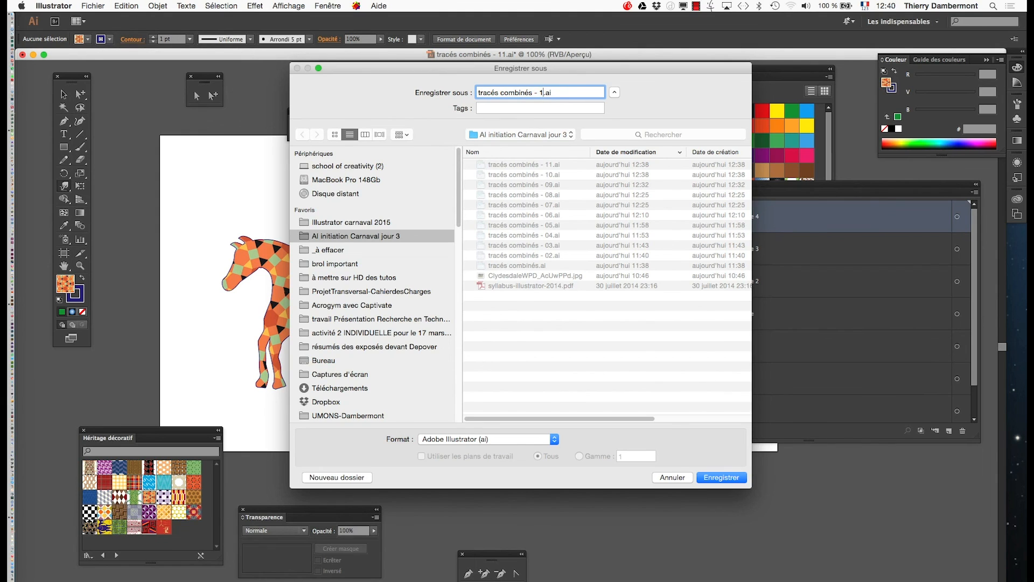
pyautogui.click(719, 482)
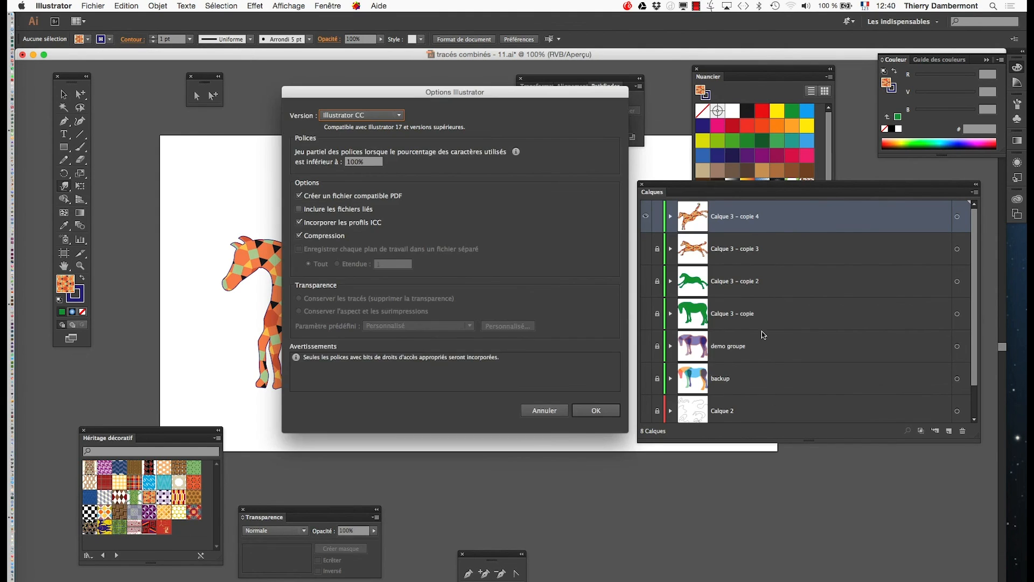